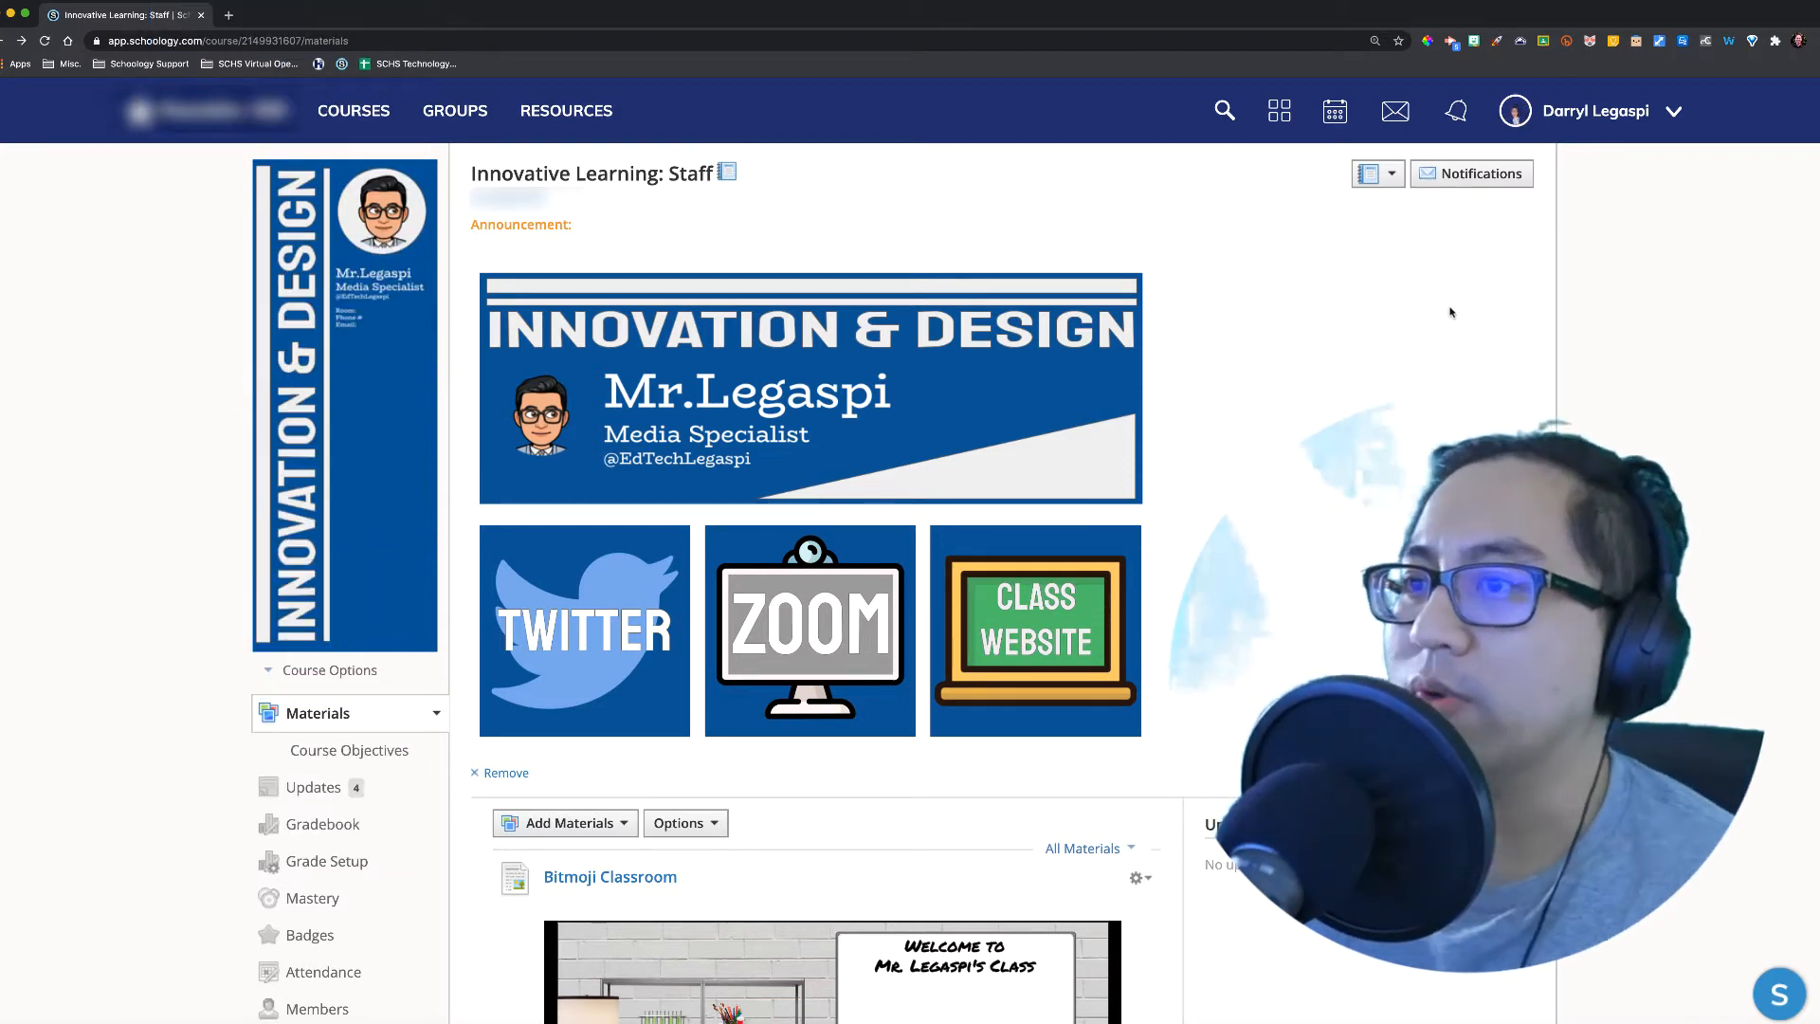
# Step: Open the Pages Examples folder
pyautogui.scroll(-3, 1328, 384)
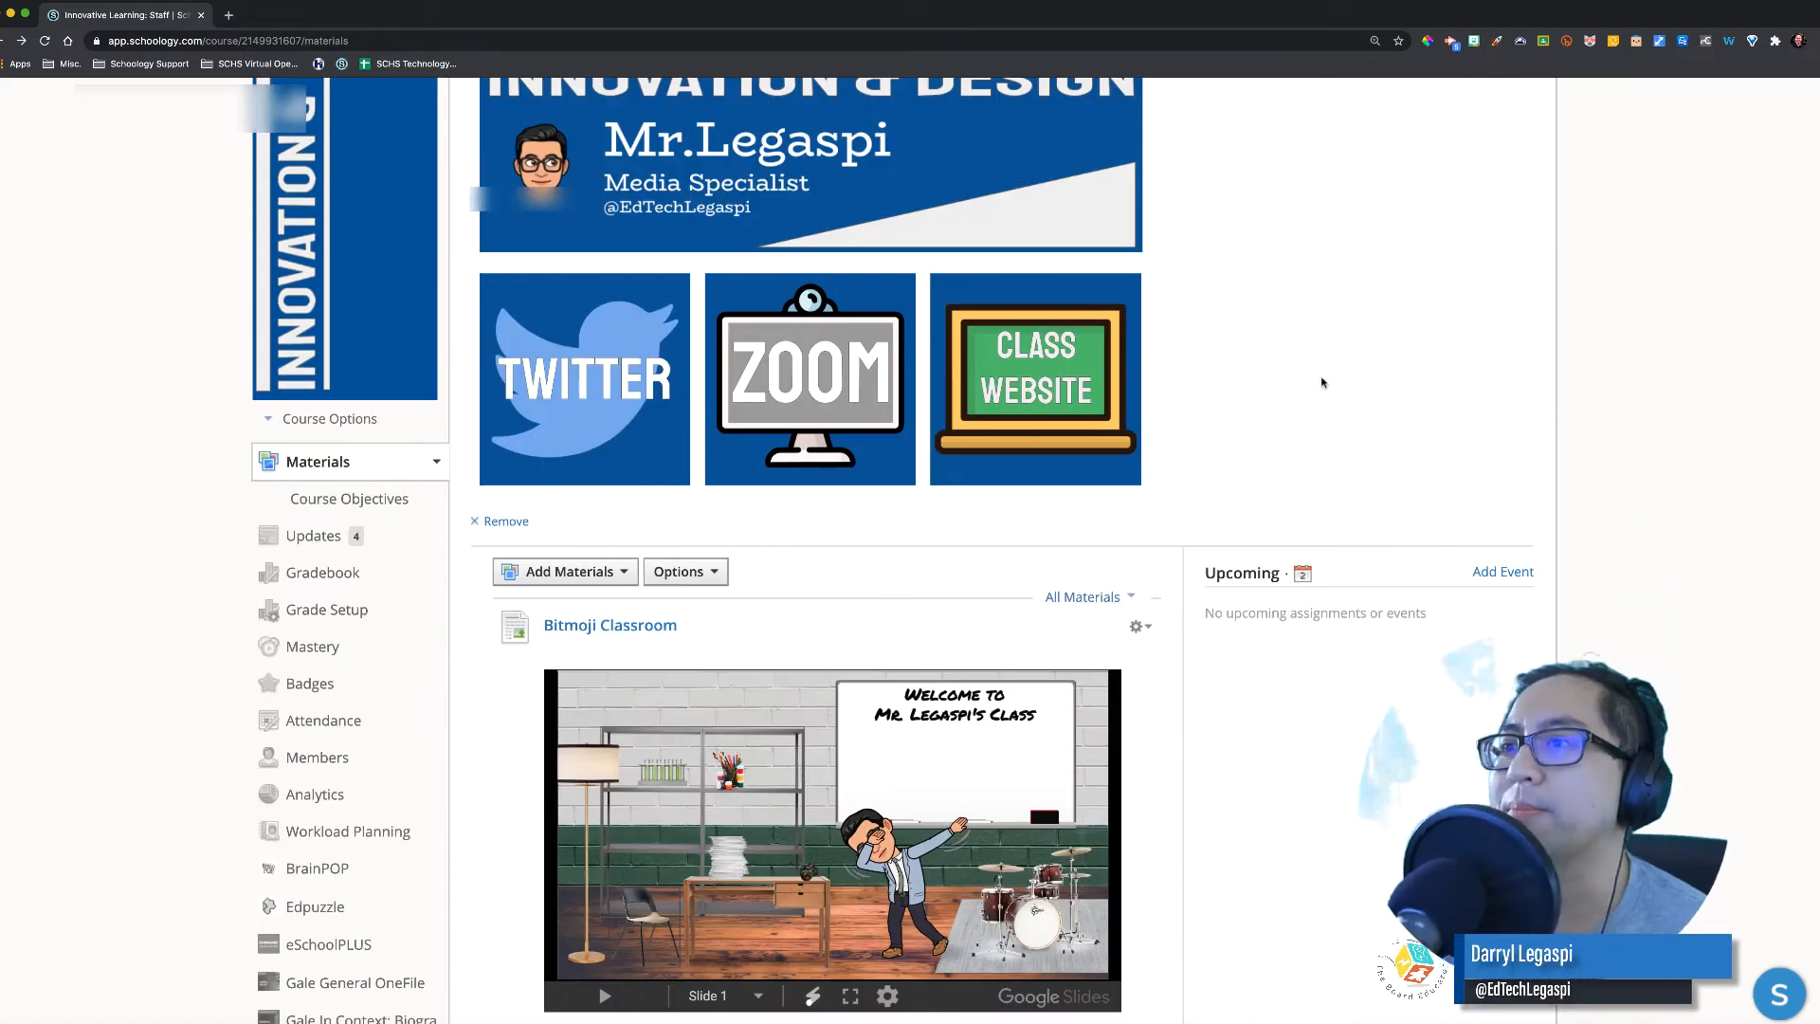
pyautogui.scroll(-6, 1323, 383)
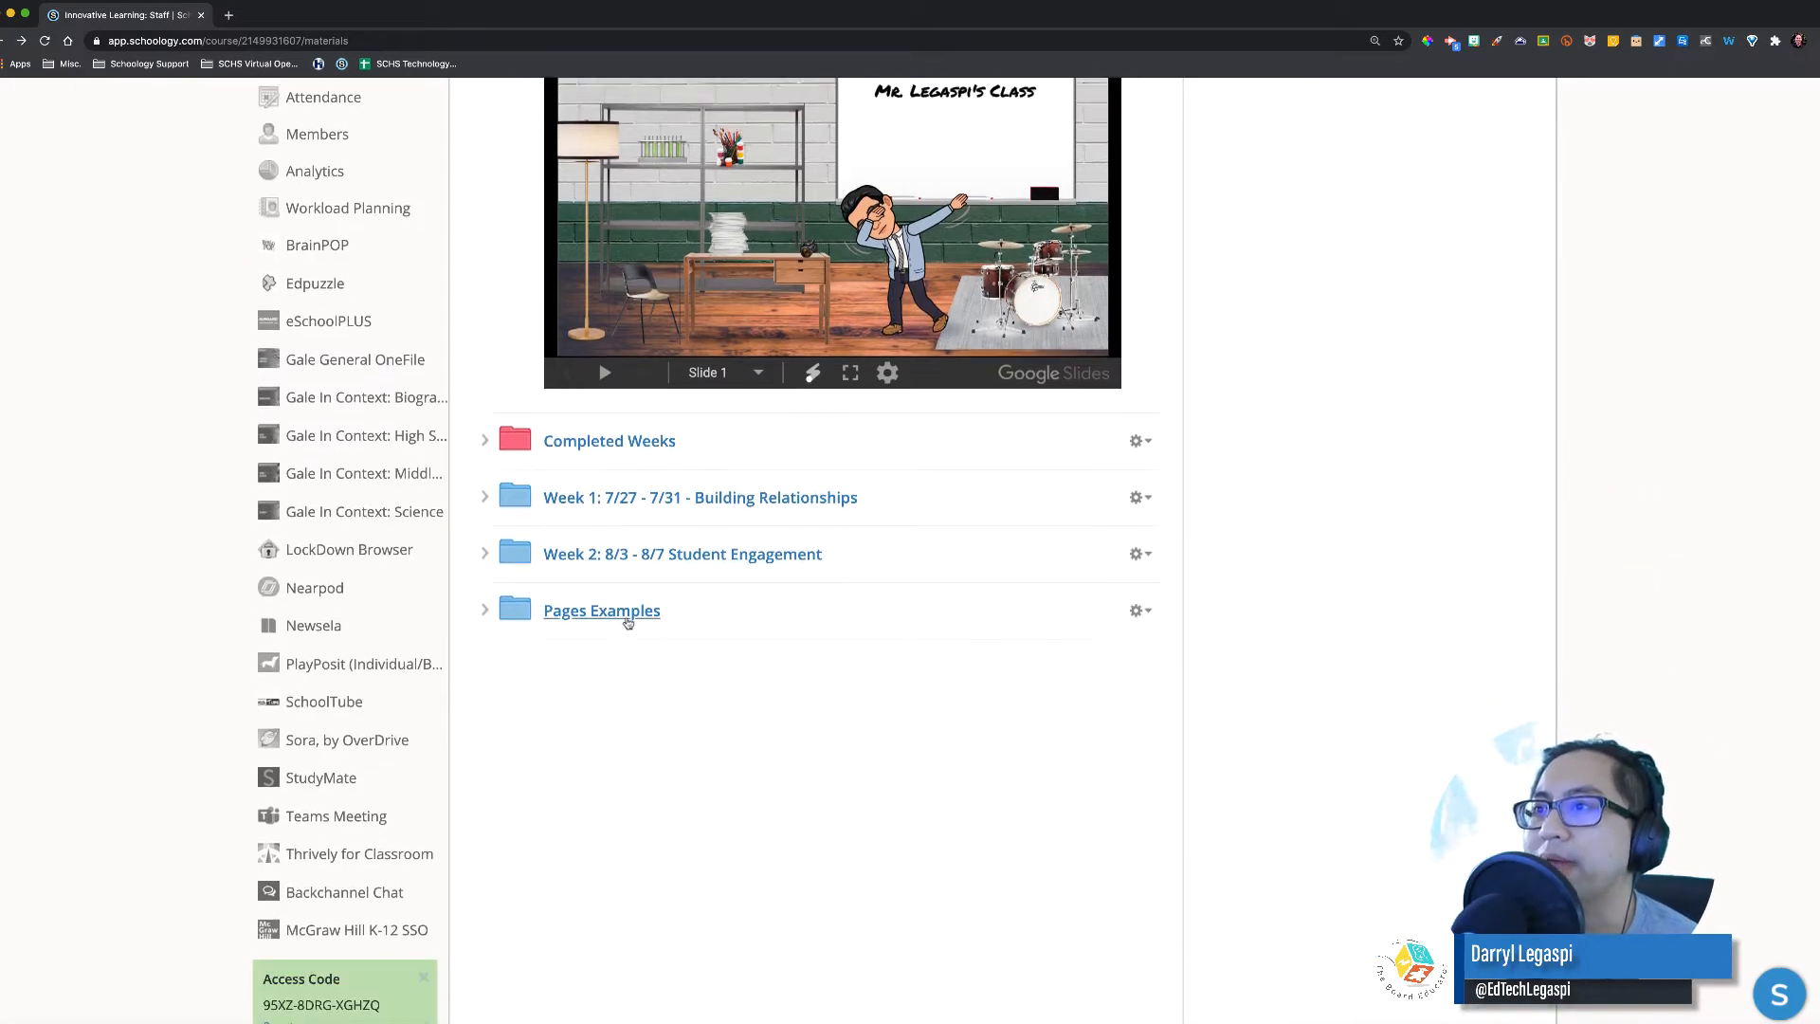
pyautogui.click(614, 612)
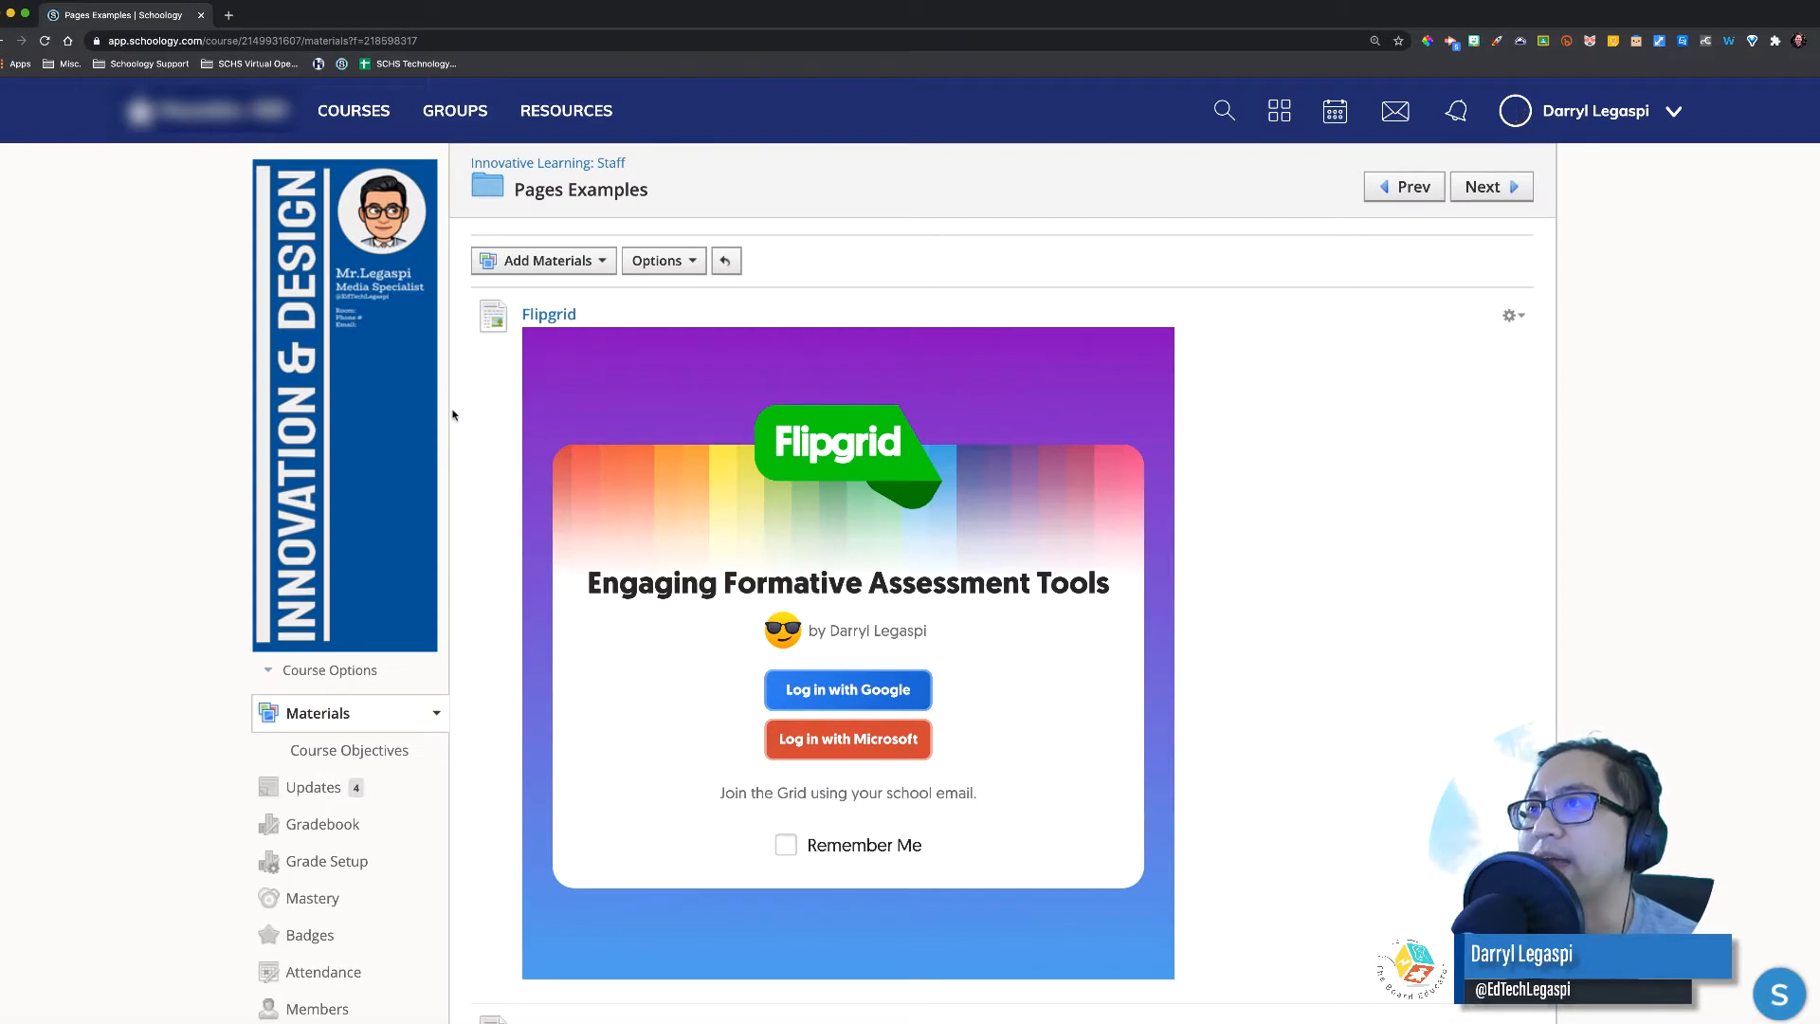
# Step: Sign in to the embedded Flipgrid with Google and view the Movie Shot Assessment responses
pyautogui.click(844, 692)
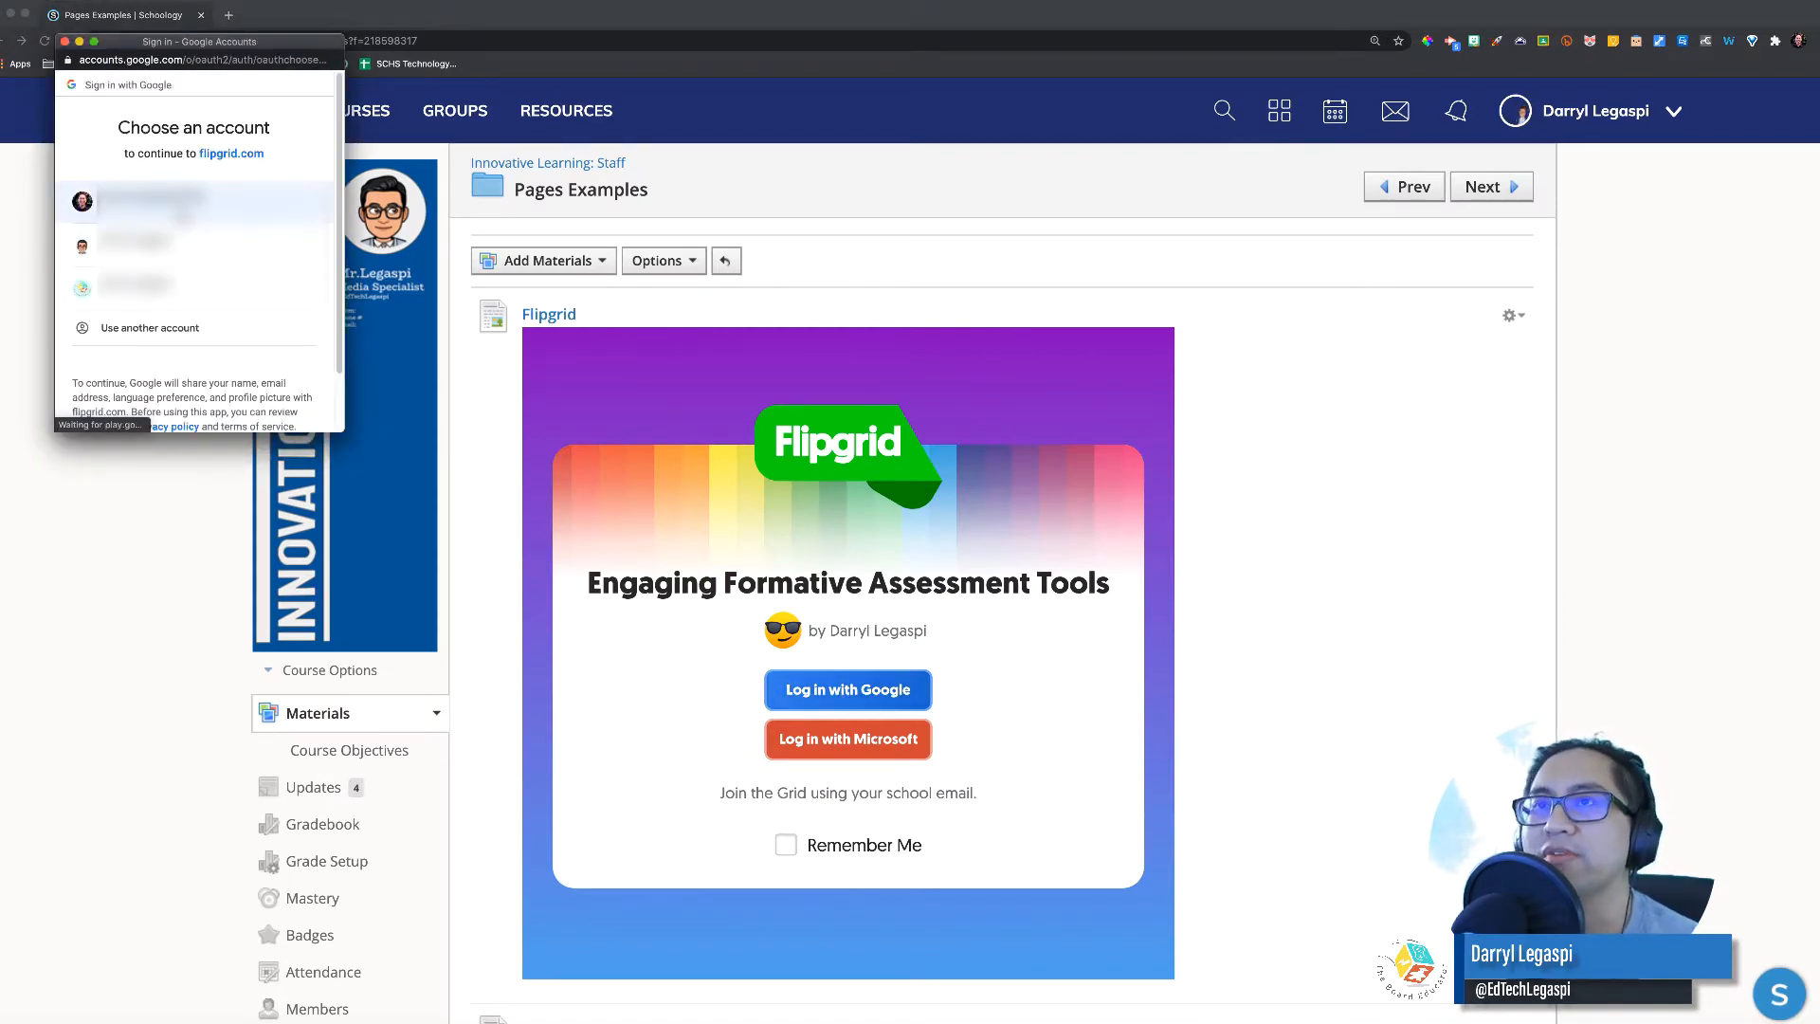
pyautogui.click(178, 203)
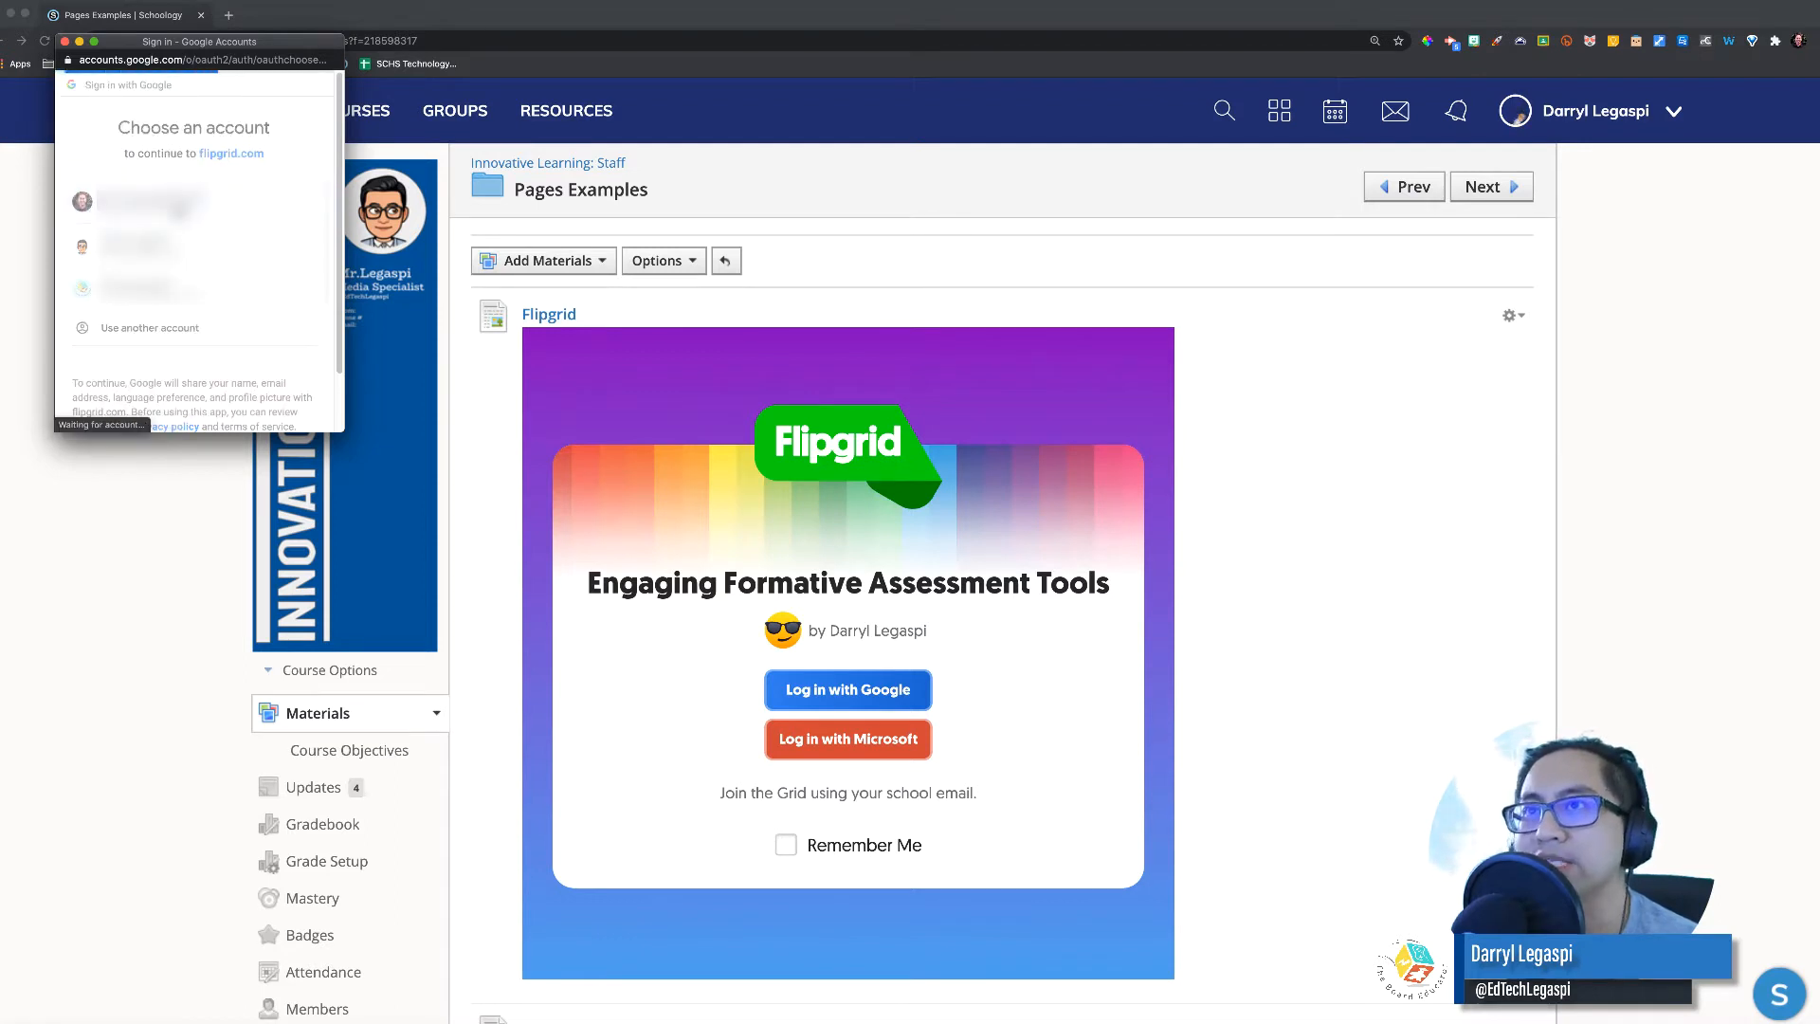
pyautogui.click(67, 42)
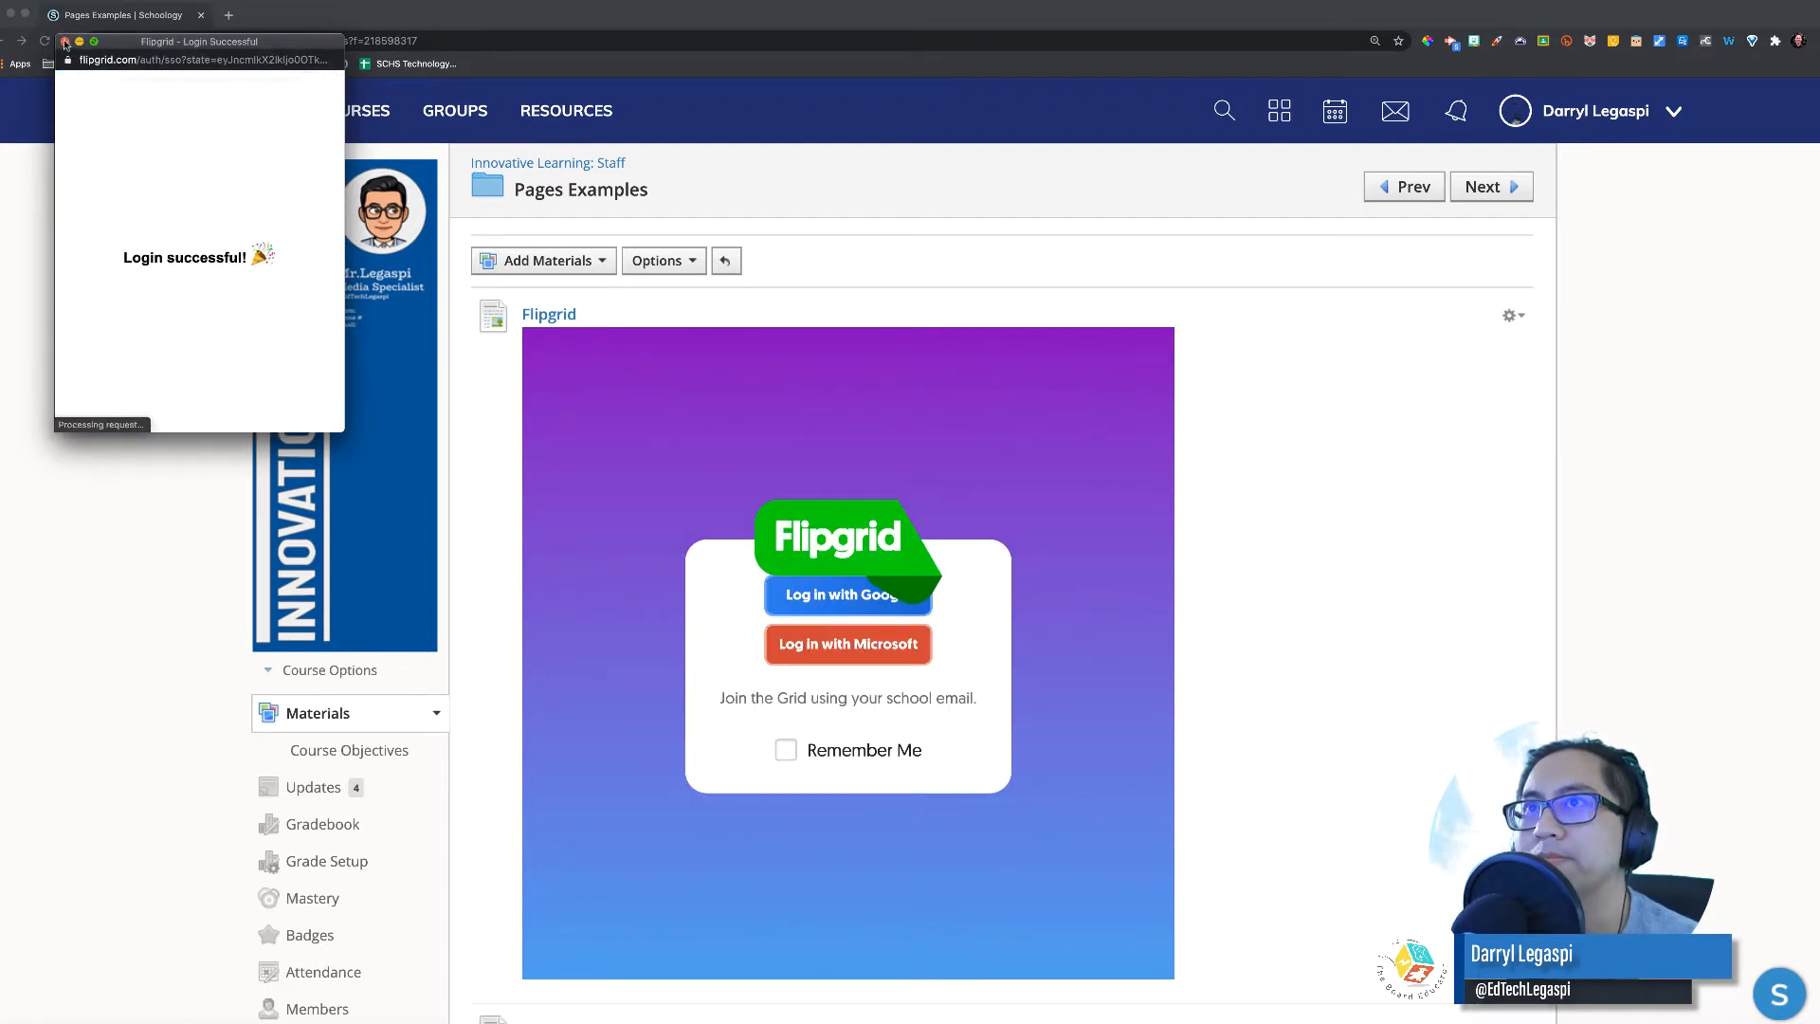
pyautogui.scroll(-1, 927, 778)
pyautogui.scroll(-4, 927, 777)
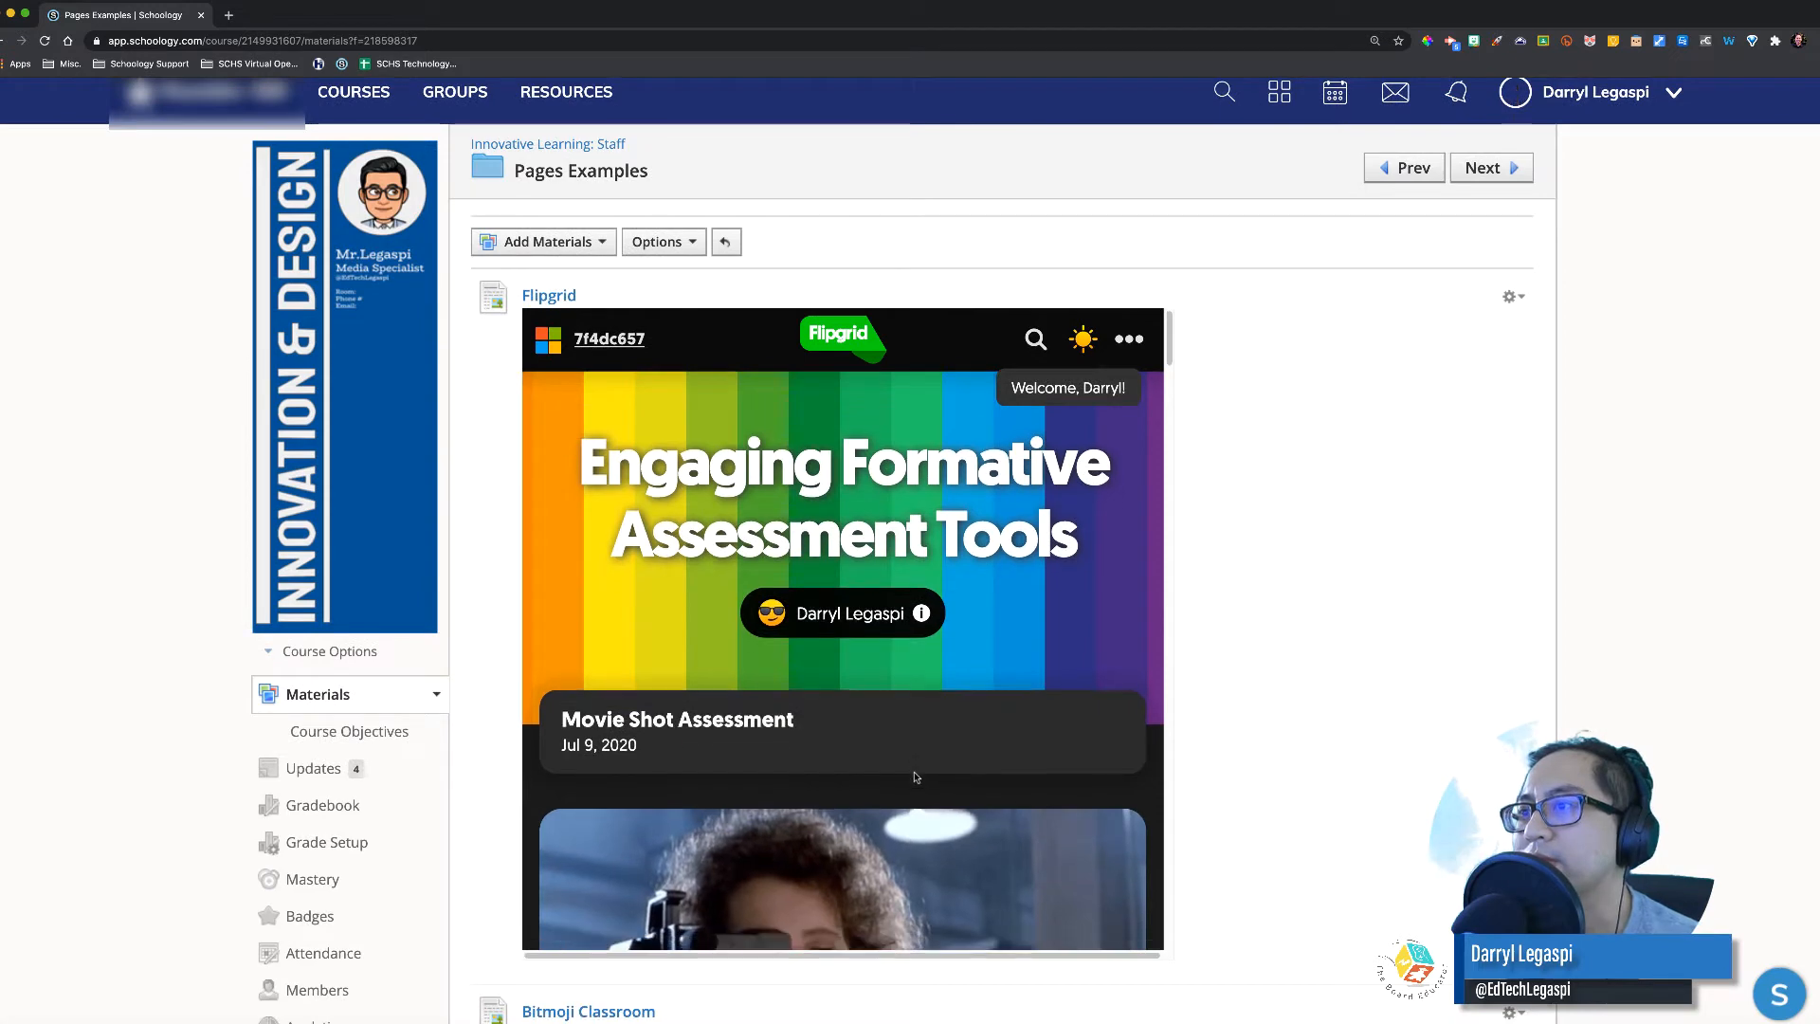
pyautogui.scroll(-10, 917, 777)
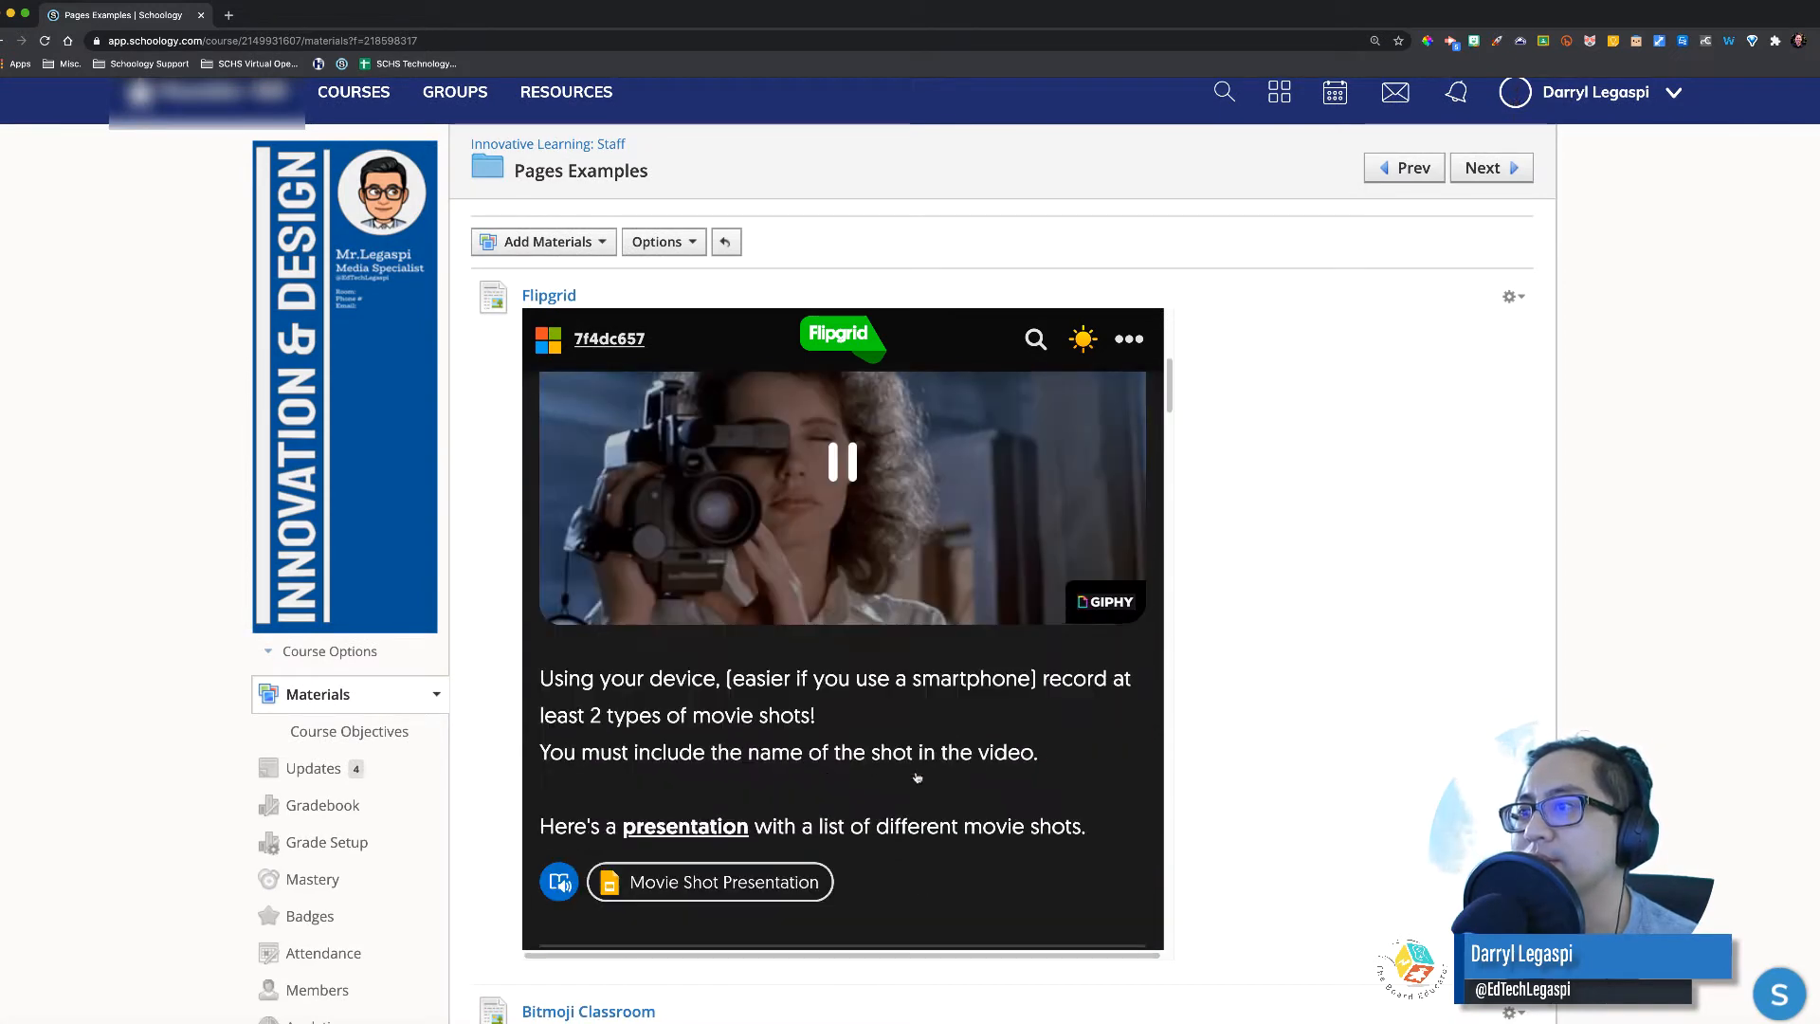
pyautogui.scroll(-4, 921, 777)
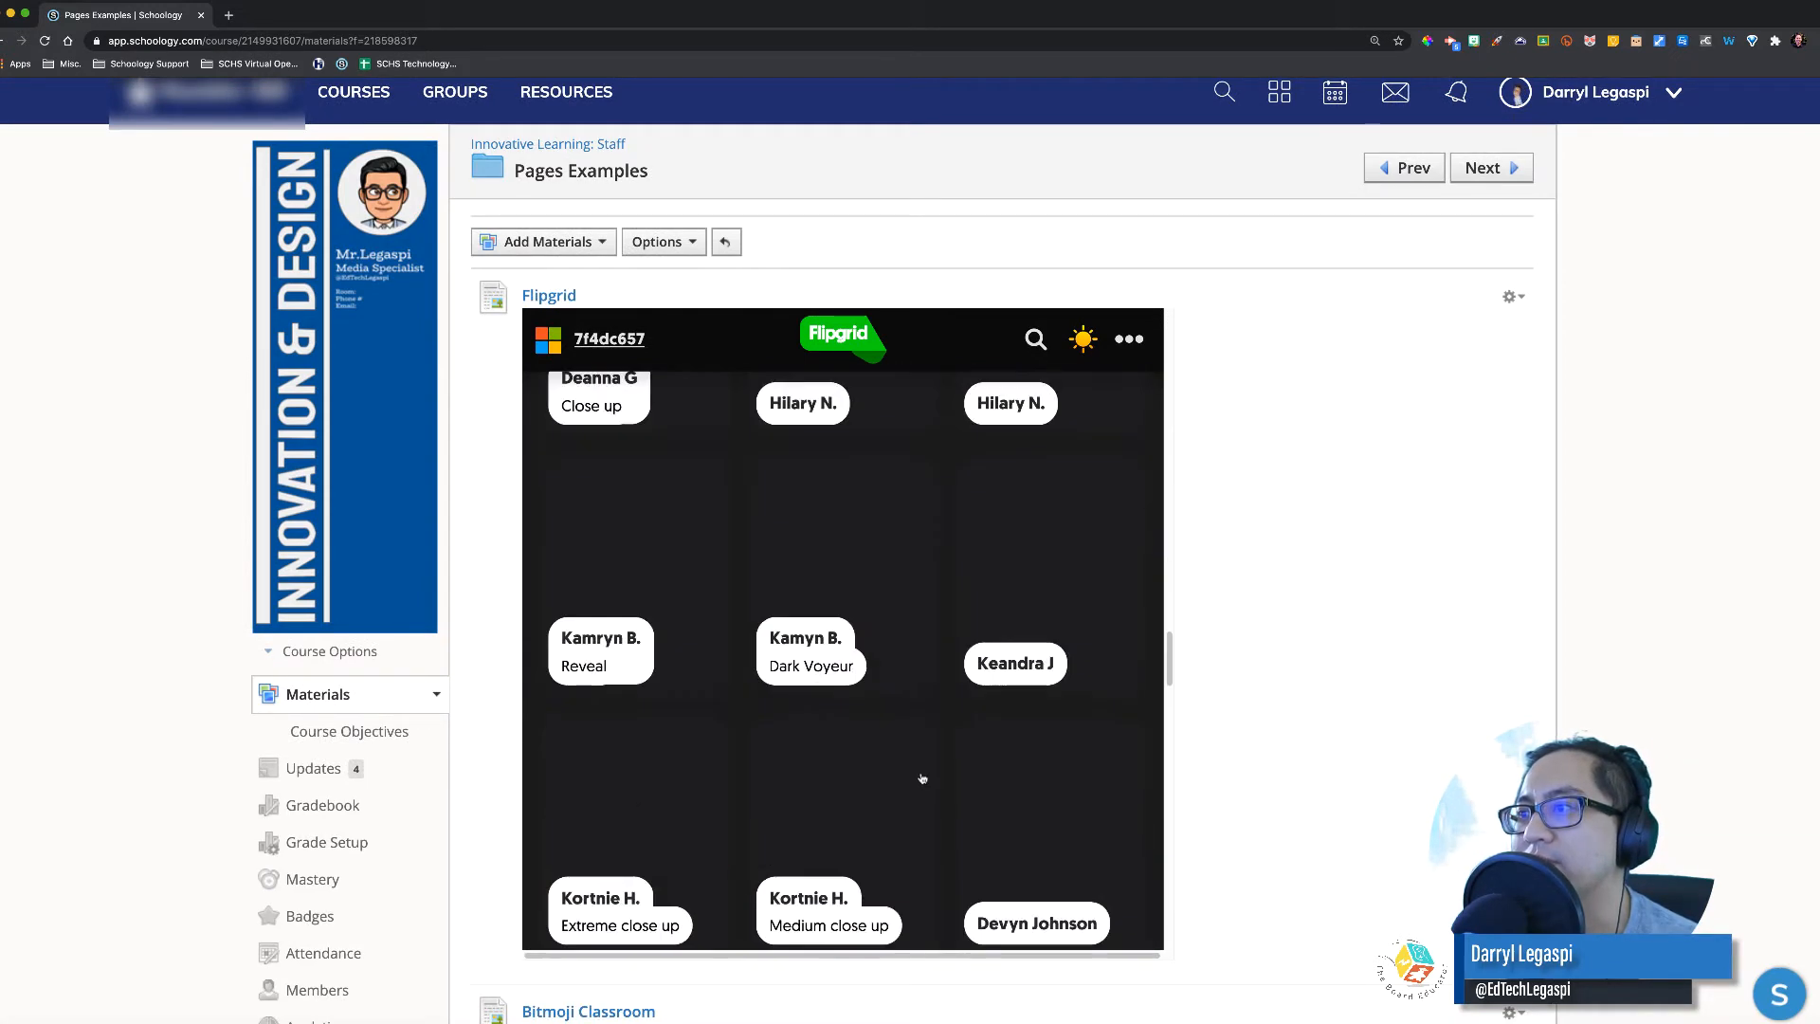
pyautogui.scroll(15, 926, 790)
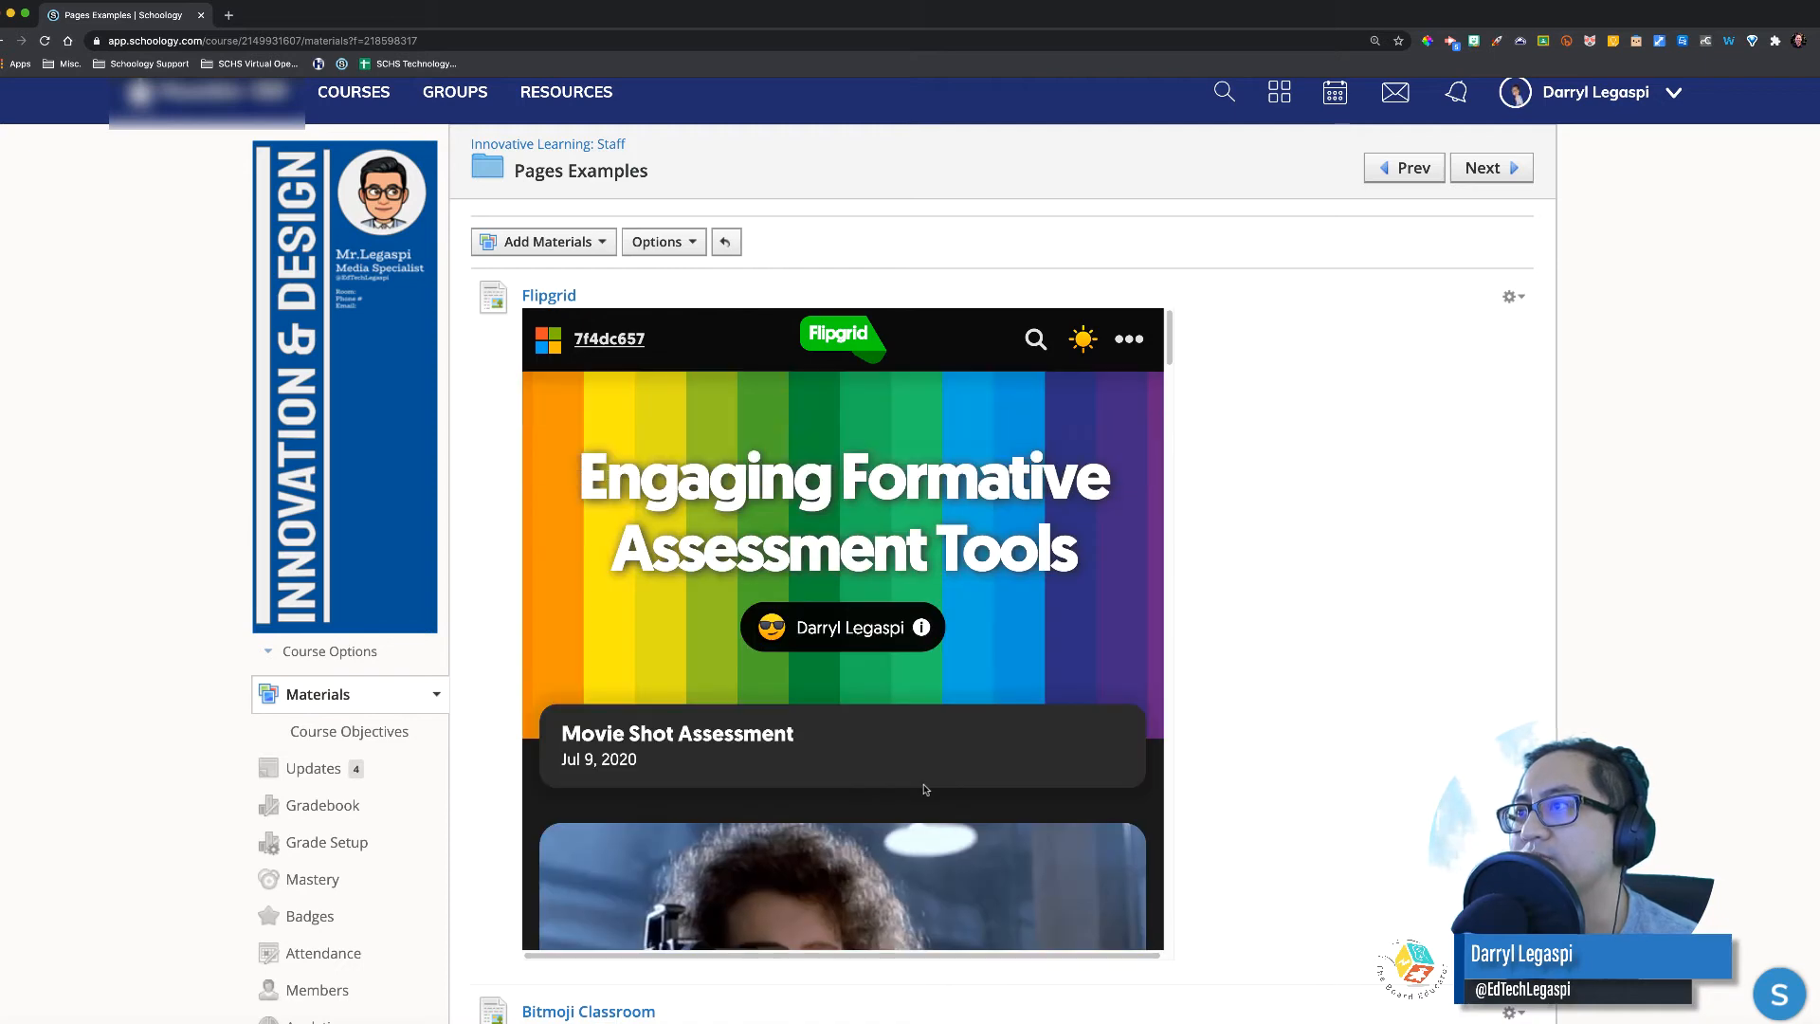
pyautogui.scroll(-5, 925, 790)
pyautogui.scroll(1, 925, 789)
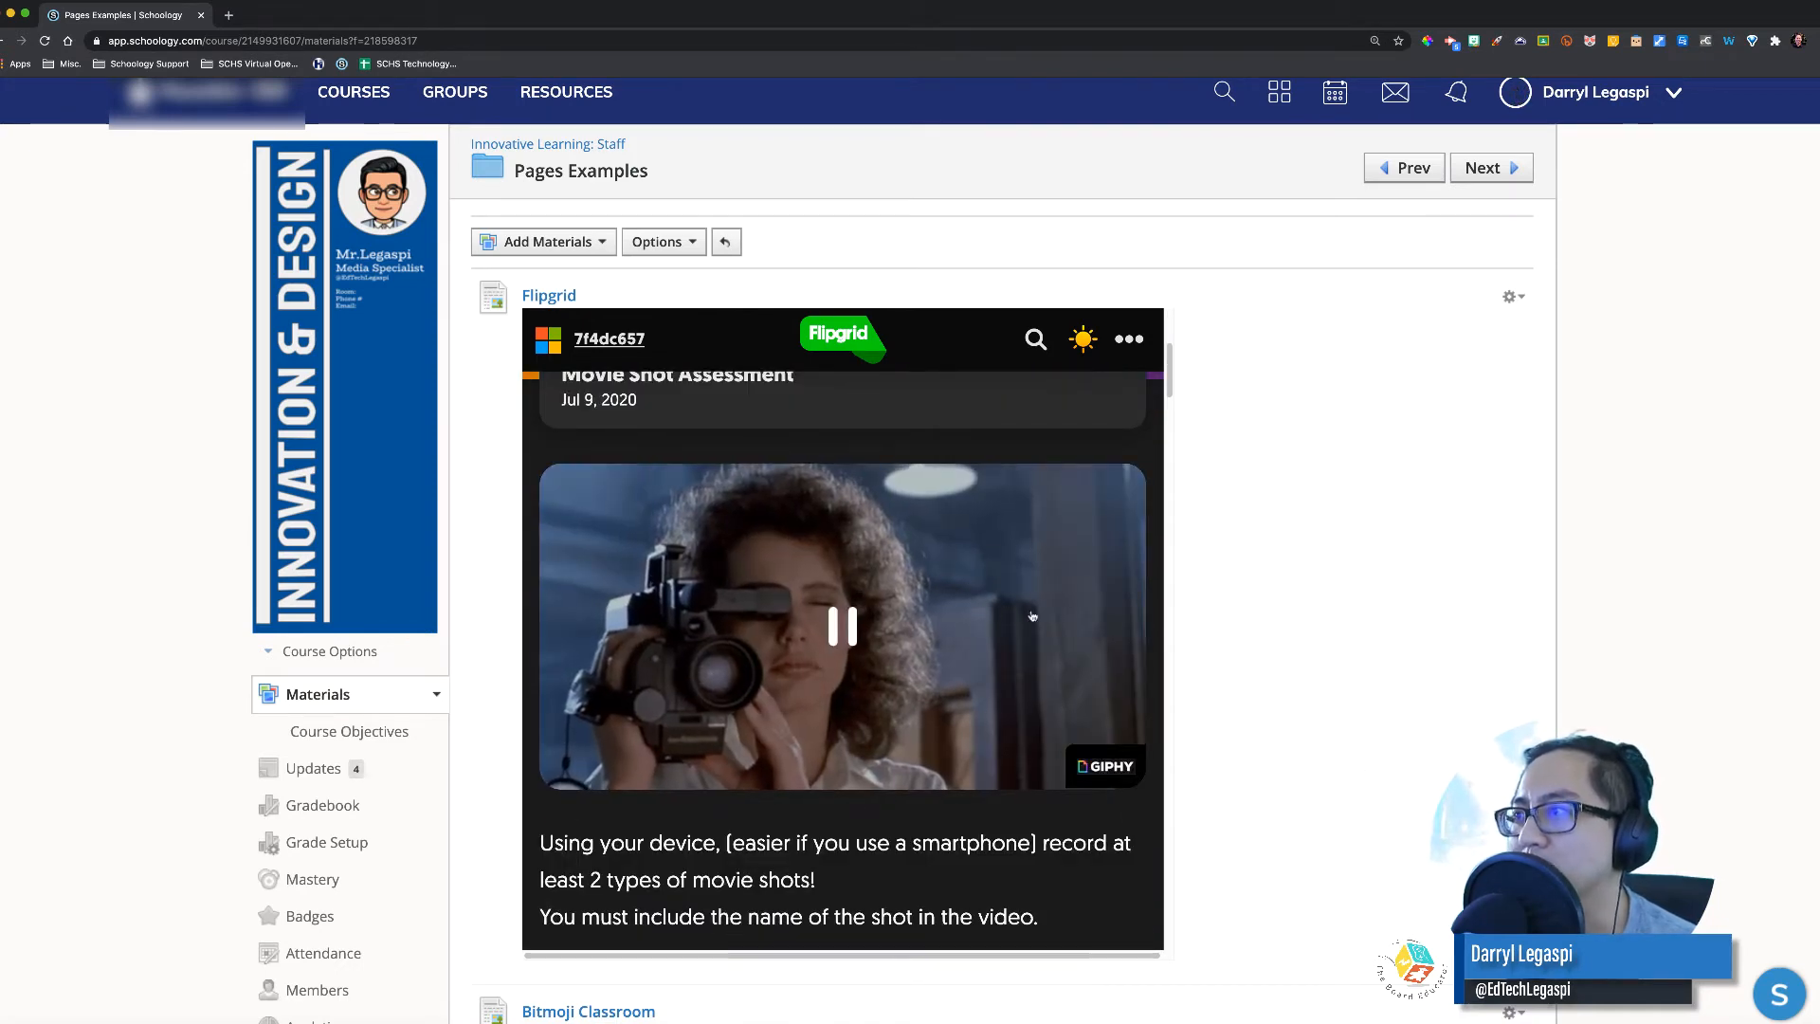
pyautogui.scroll(-3, 1328, 683)
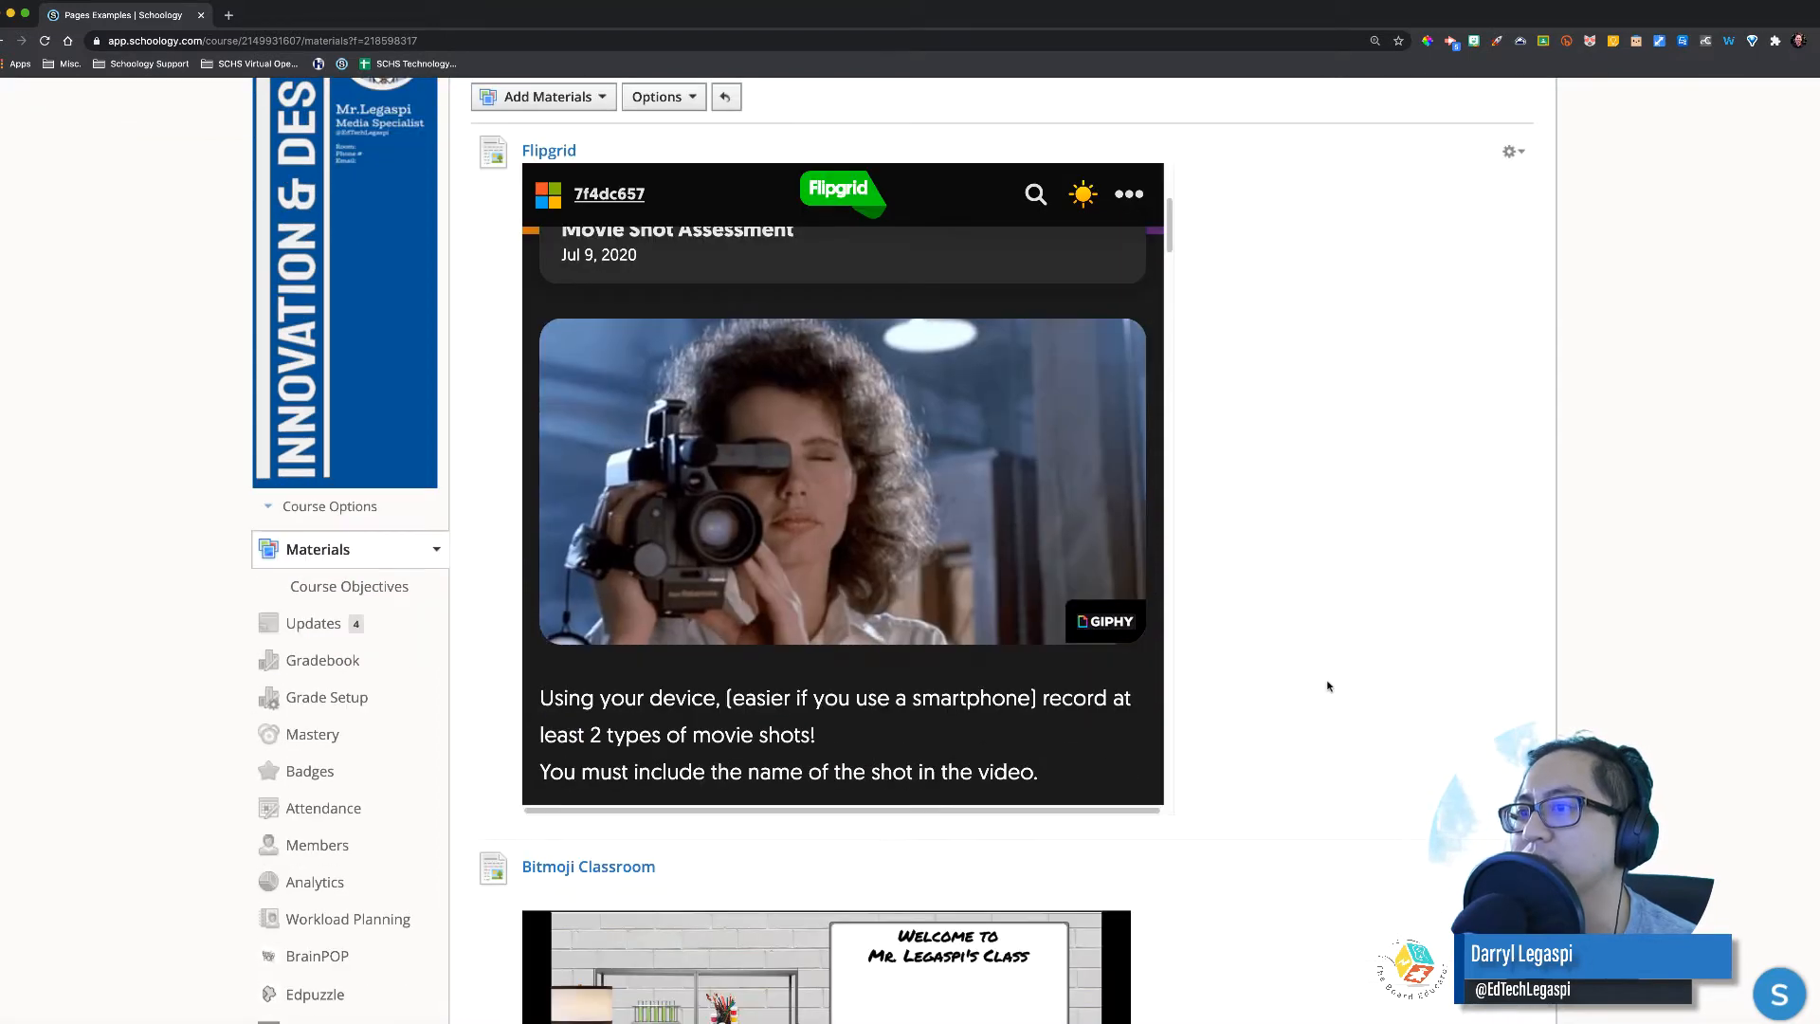
pyautogui.scroll(-8, 1328, 686)
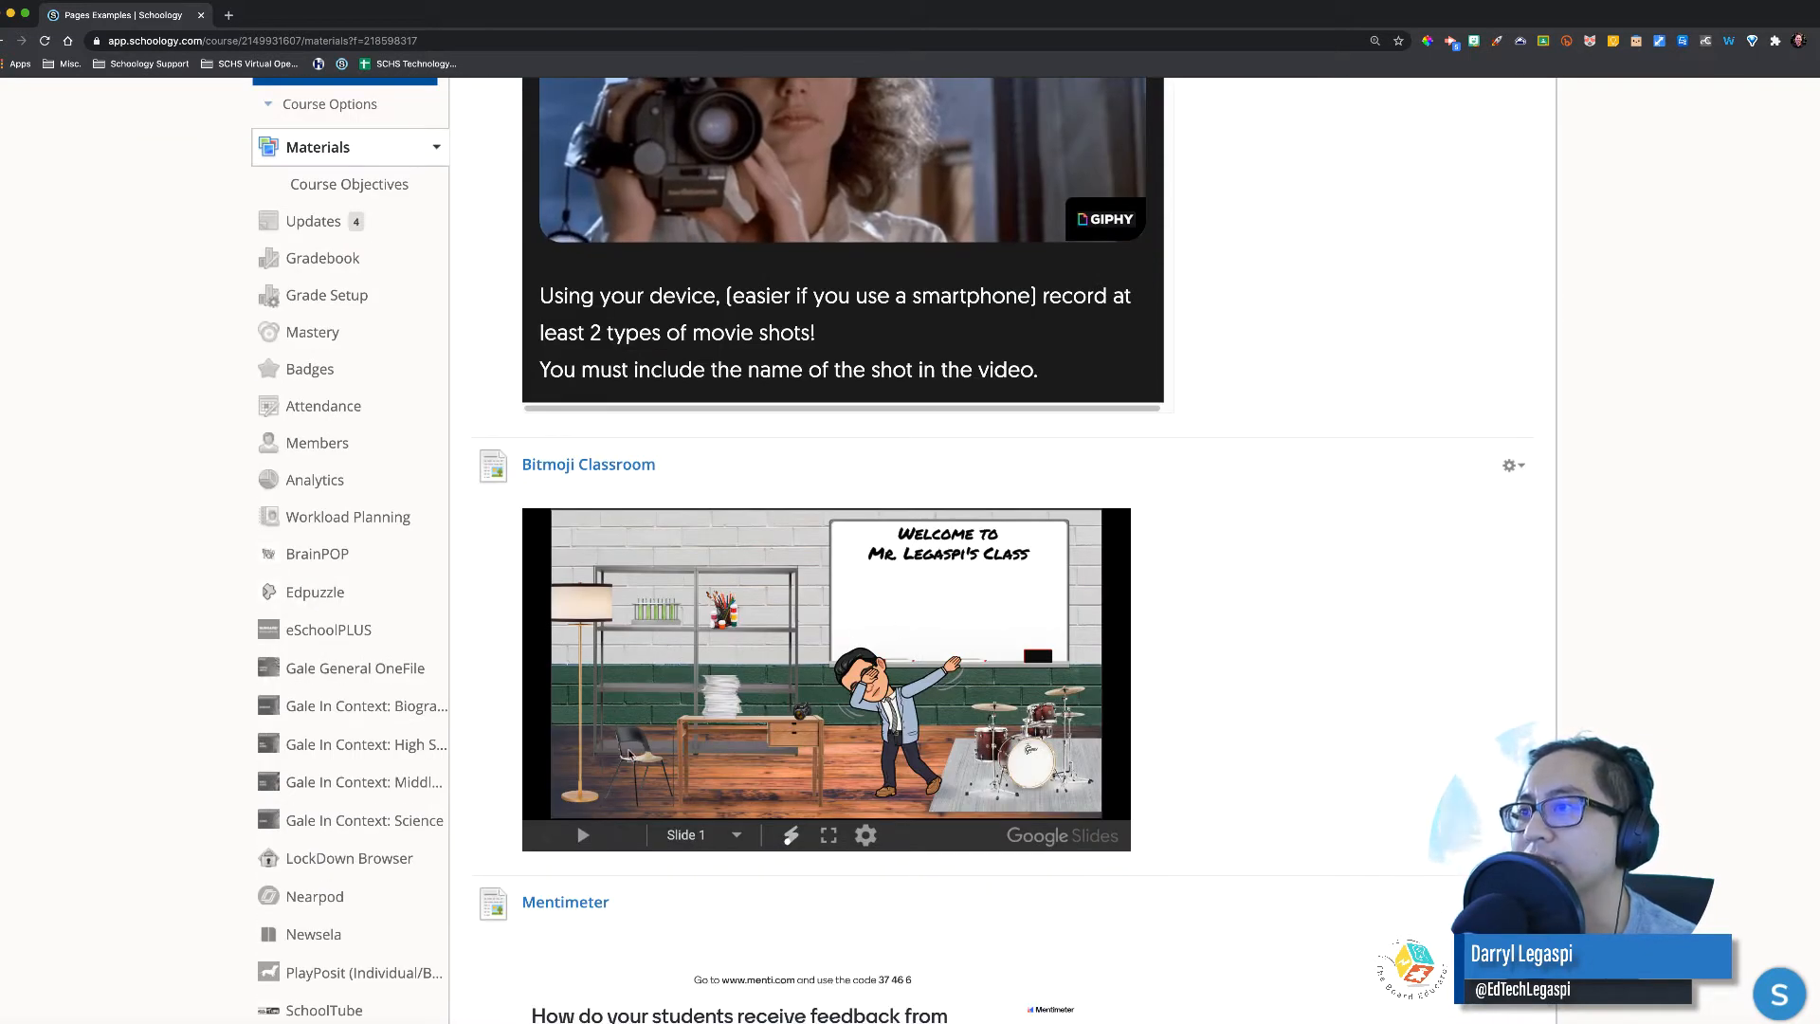
# Step: Follow the Bitmoji slide's drum-kit link to Chrome Music Lab, then browse the Mentimeter and Google Slide embeds
pyautogui.click(992, 787)
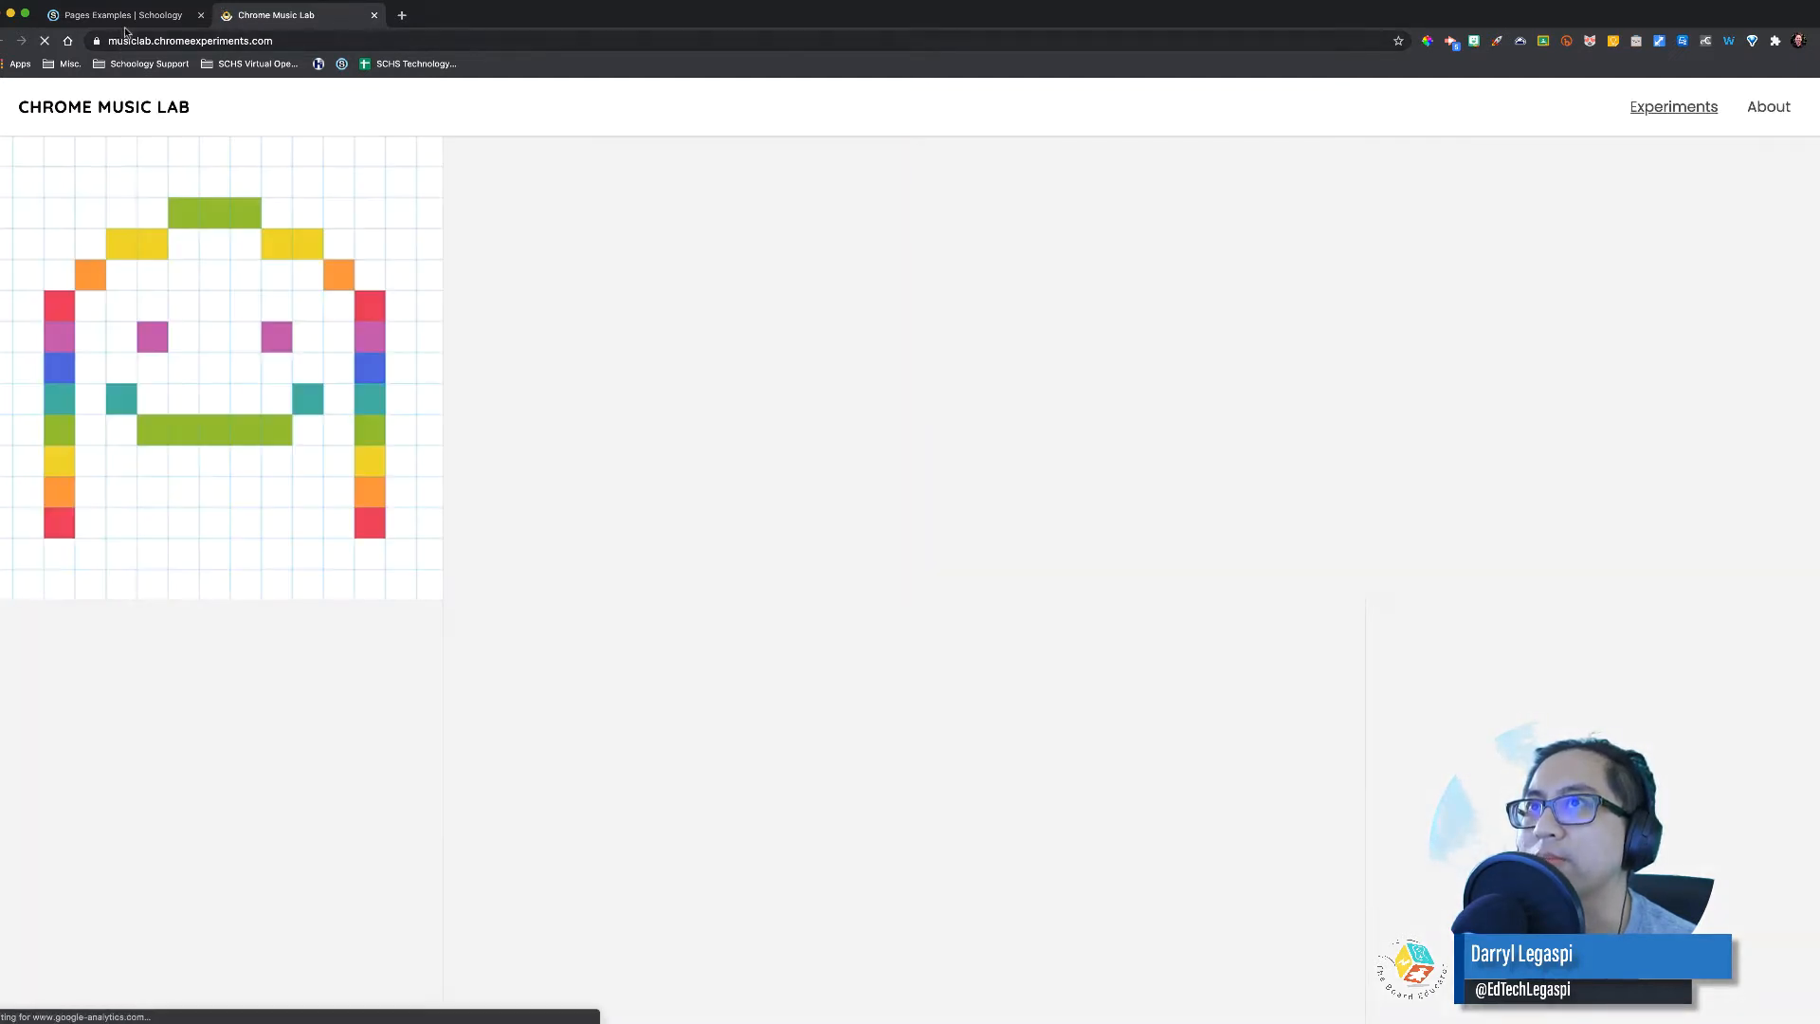
pyautogui.click(122, 16)
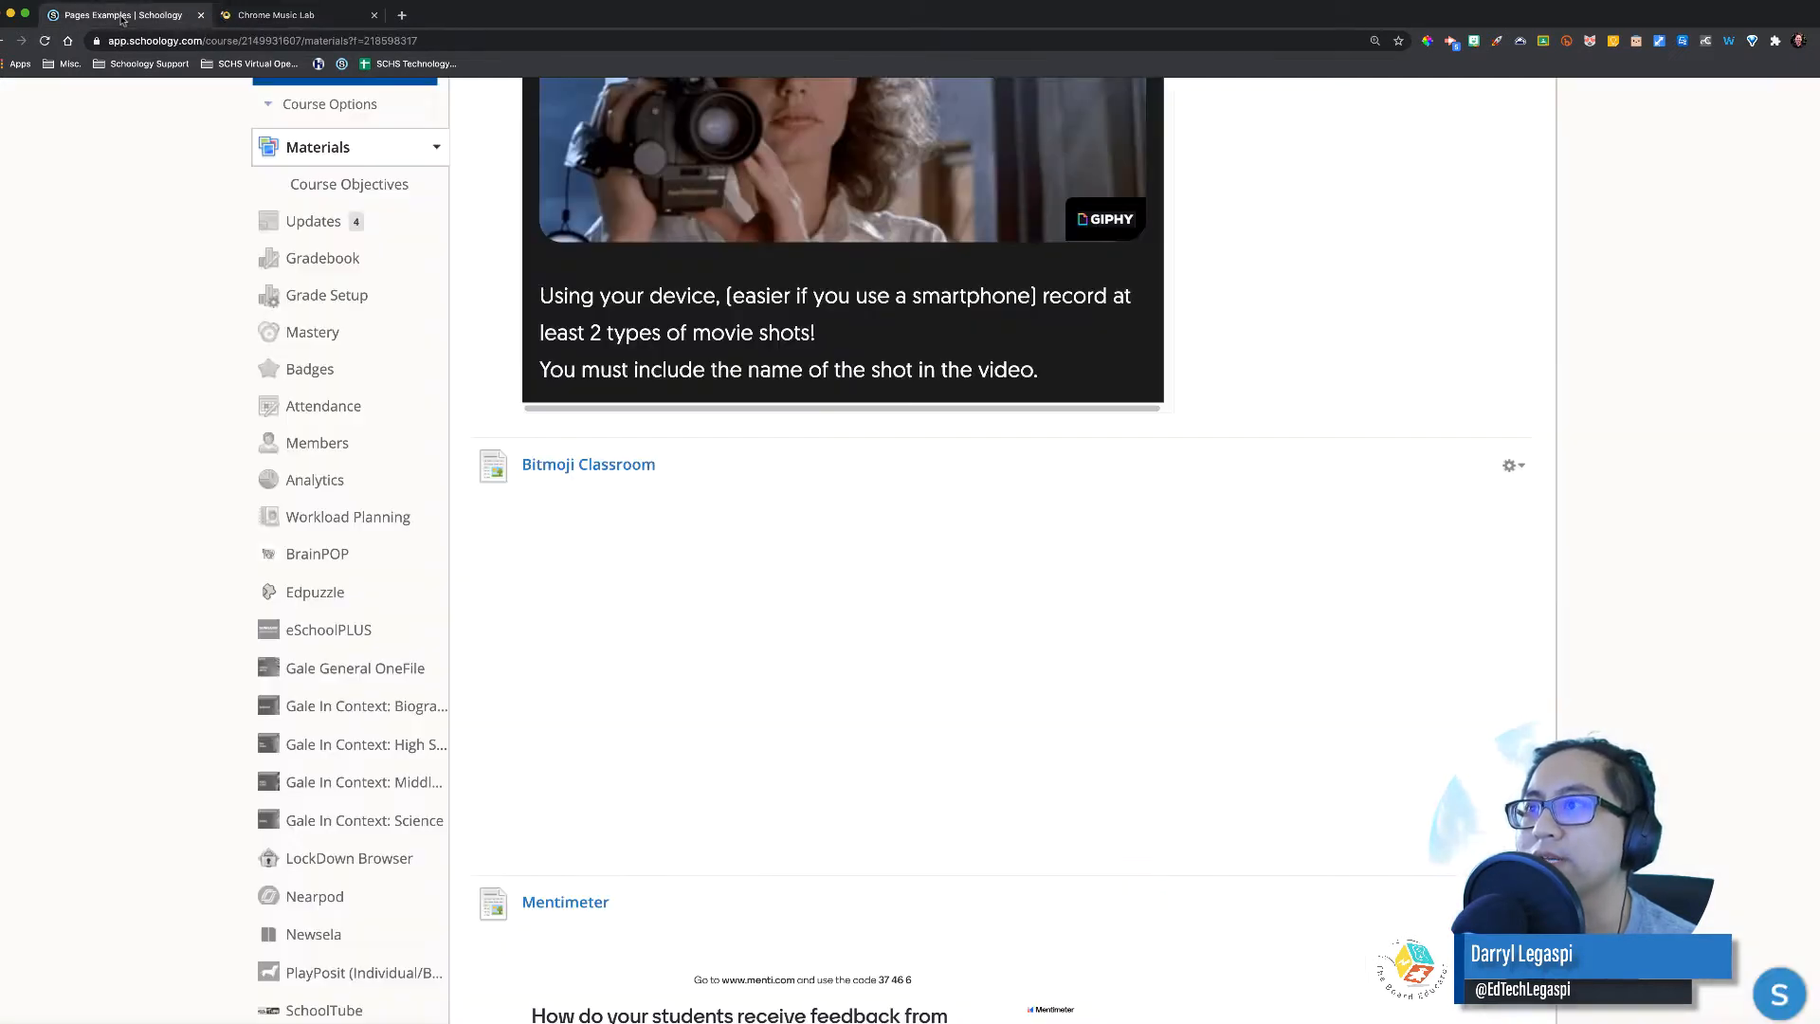
pyautogui.scroll(-9, 1043, 666)
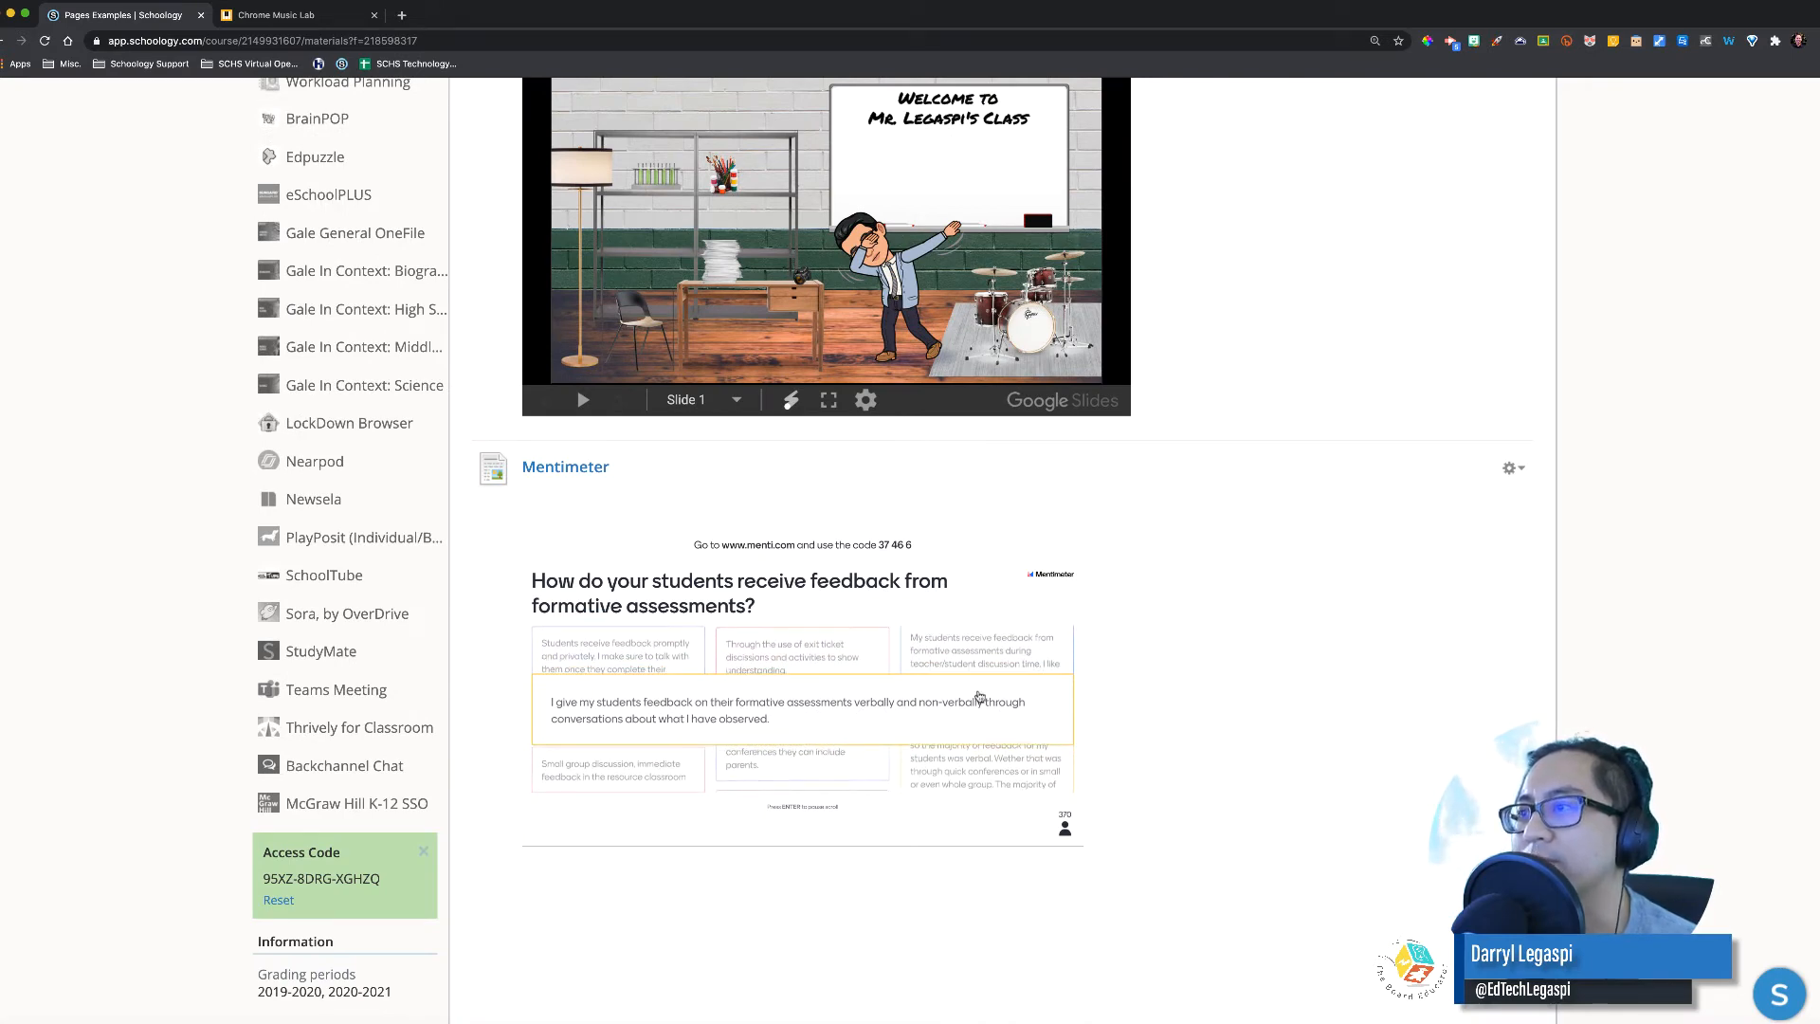
pyautogui.scroll(-5, 1211, 752)
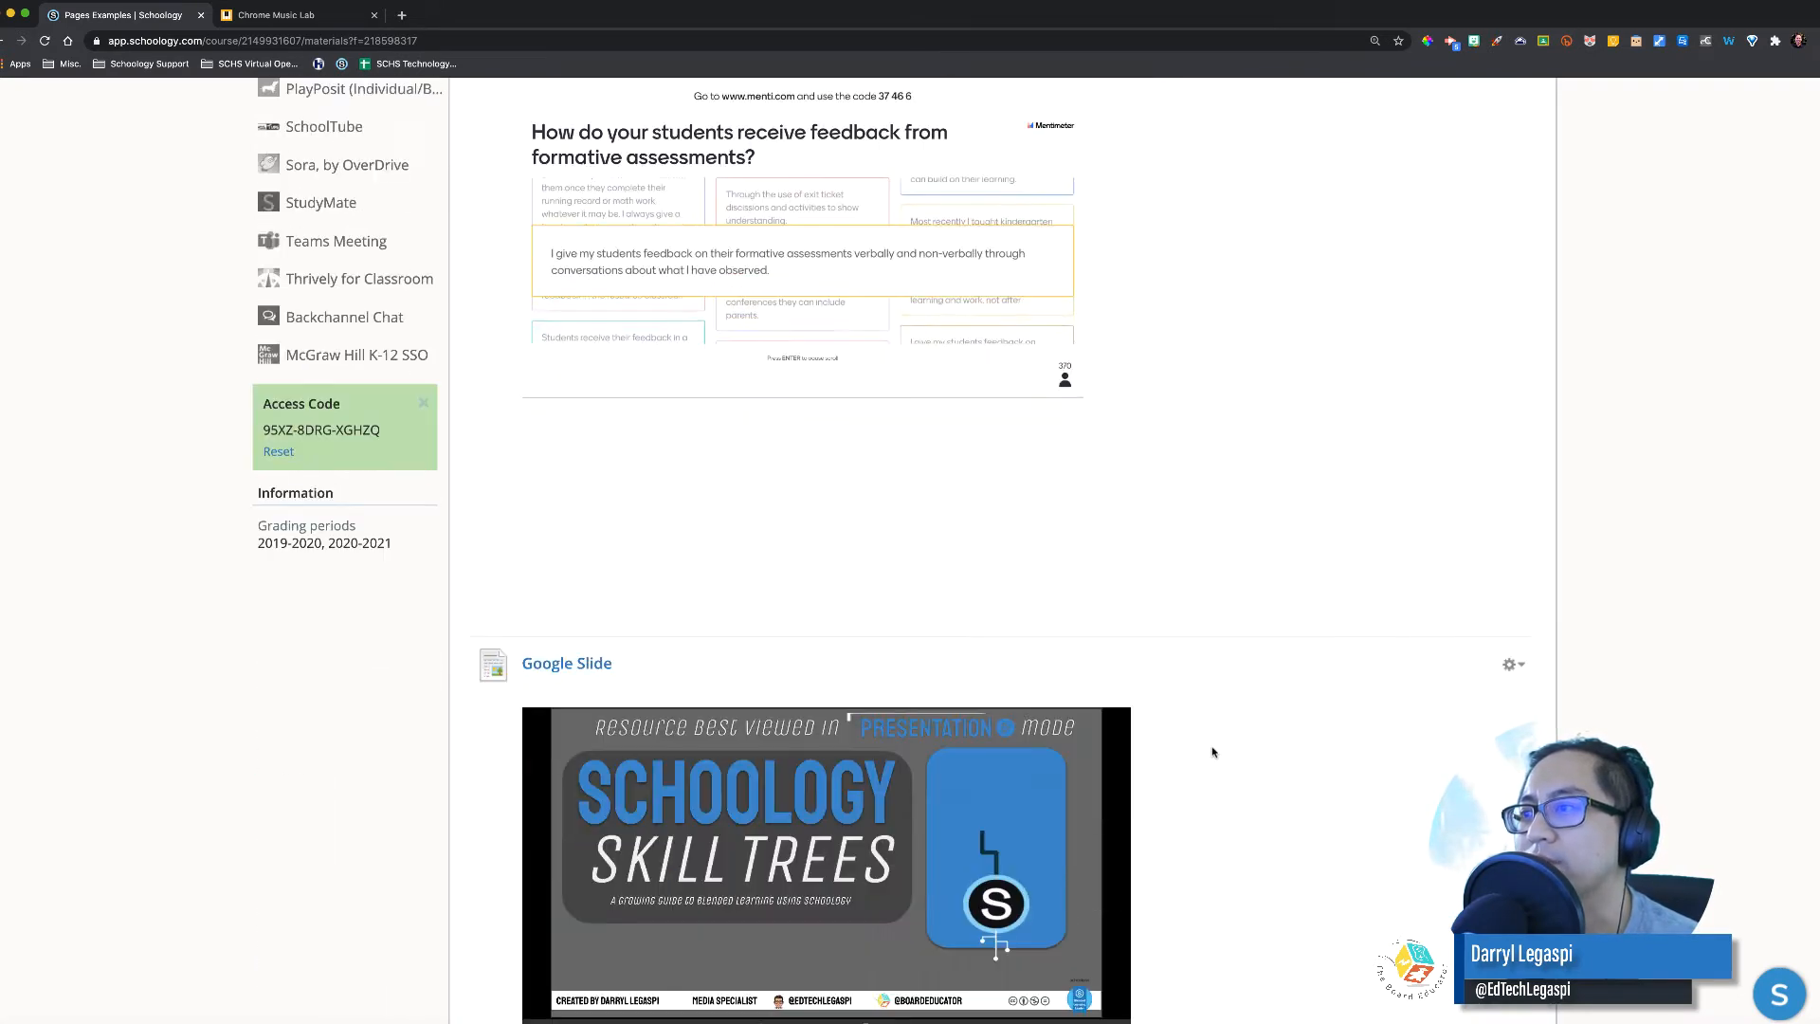
pyautogui.scroll(-2, 1211, 751)
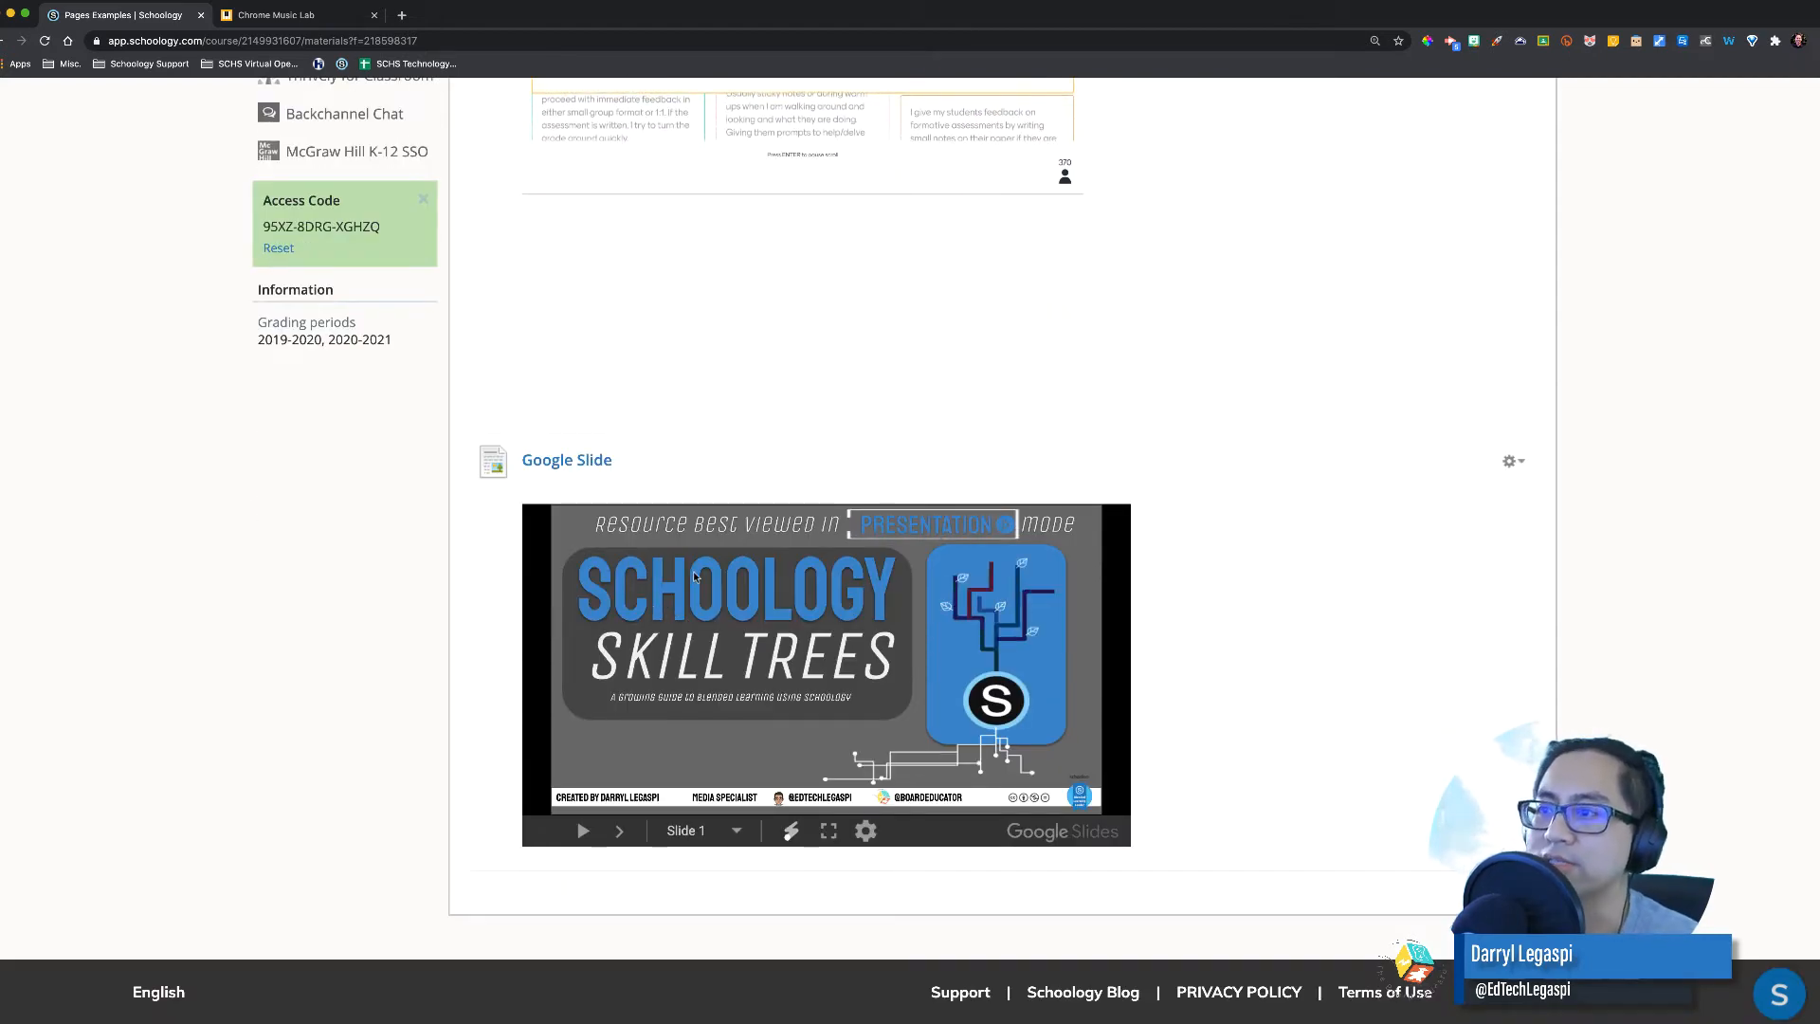
pyautogui.scroll(5, 757, 695)
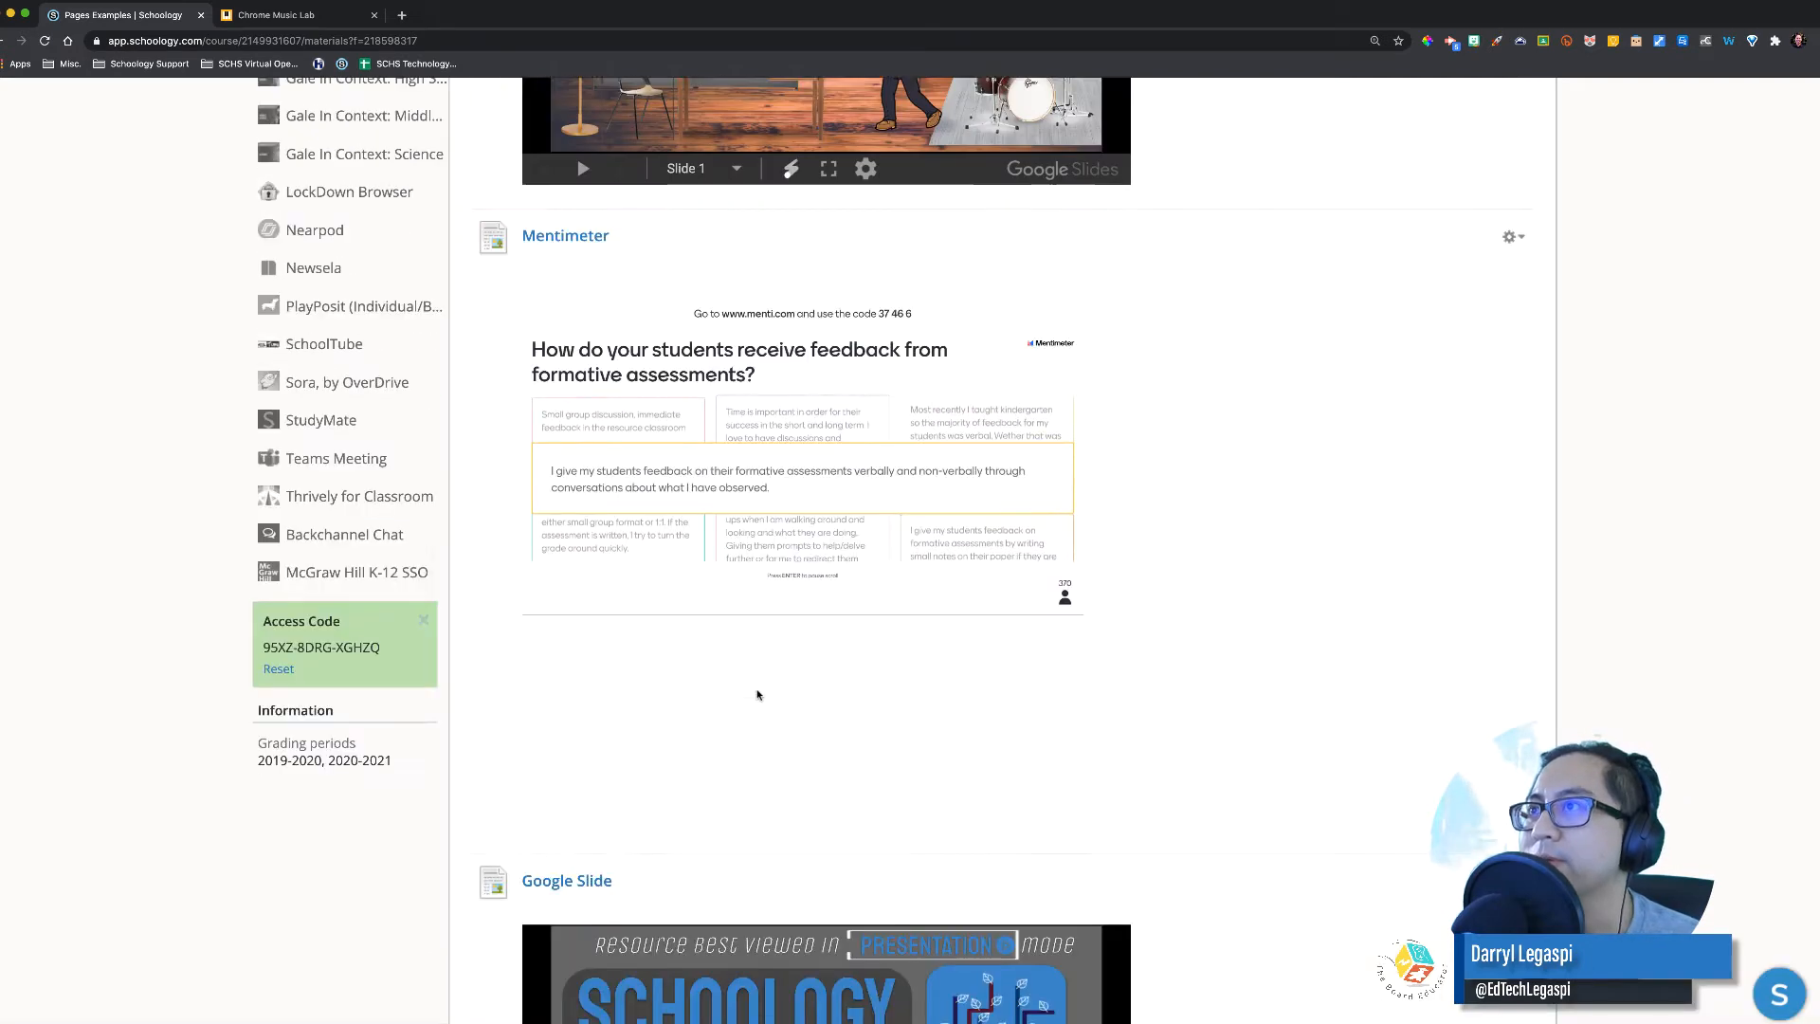
pyautogui.scroll(15, 757, 695)
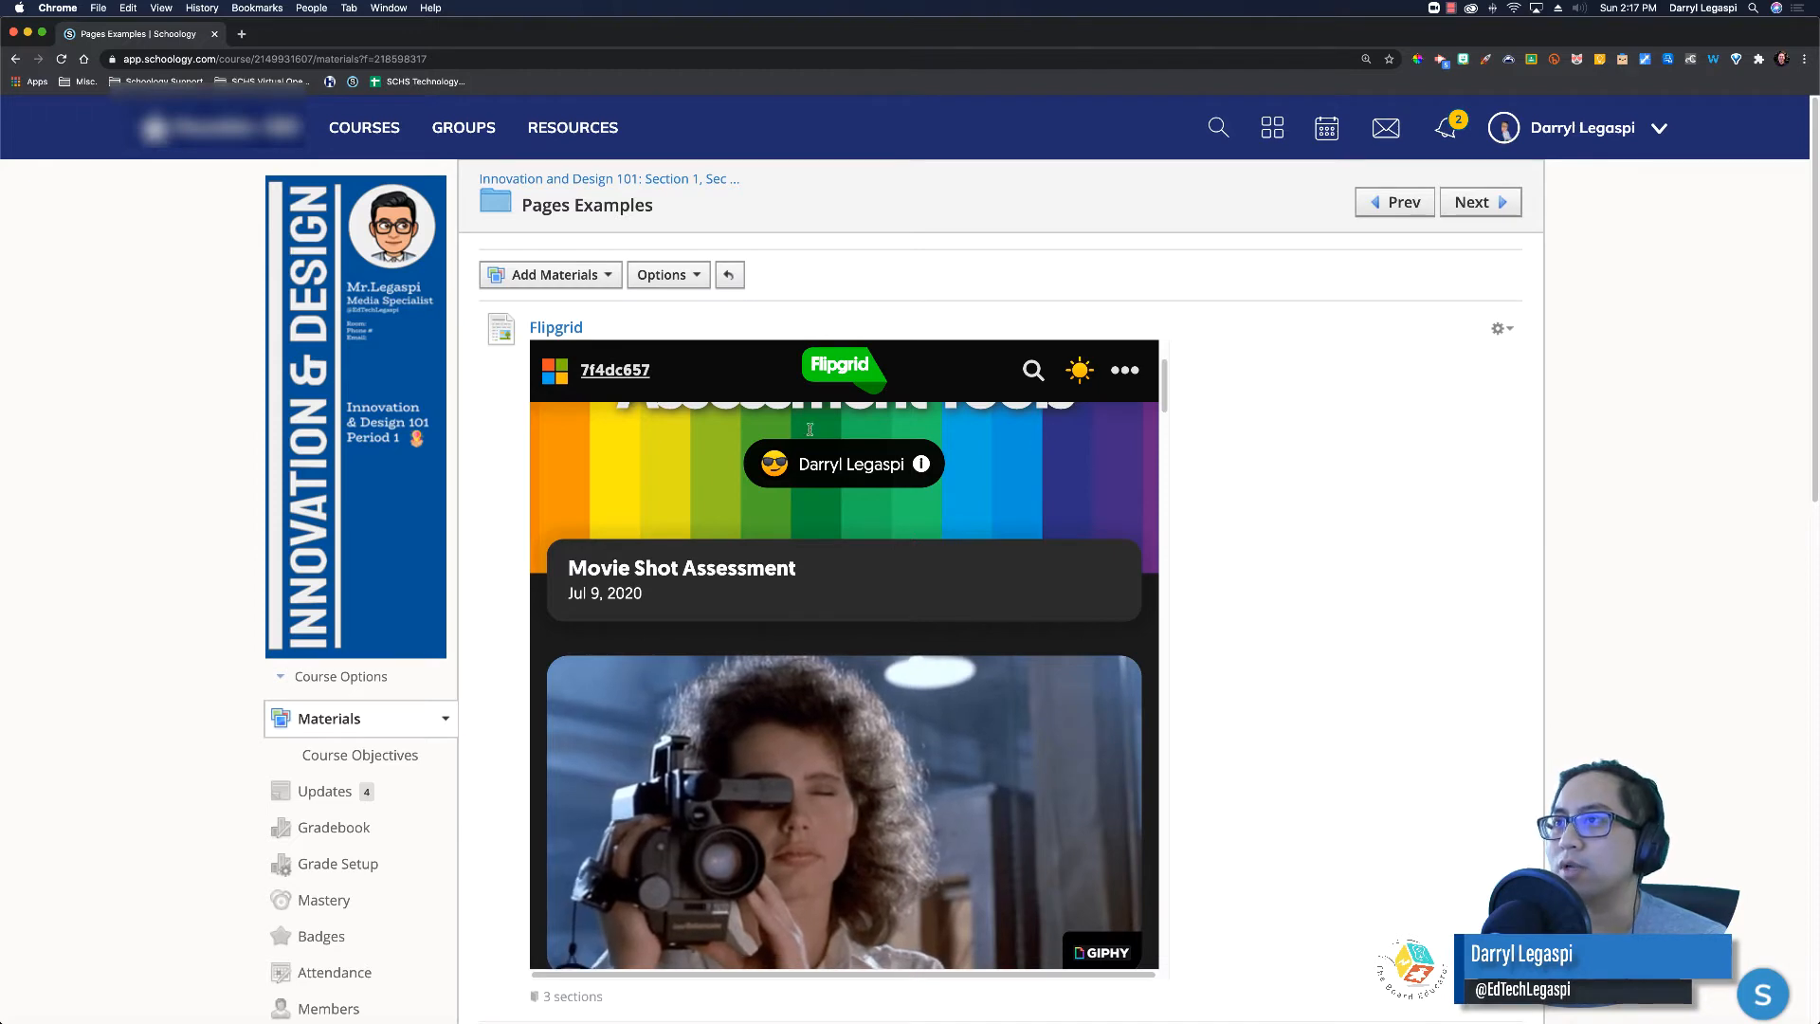
# Step: Add a new page titled 'Google Slide' and bring up the Insert Content list for its body
pyautogui.click(554, 274)
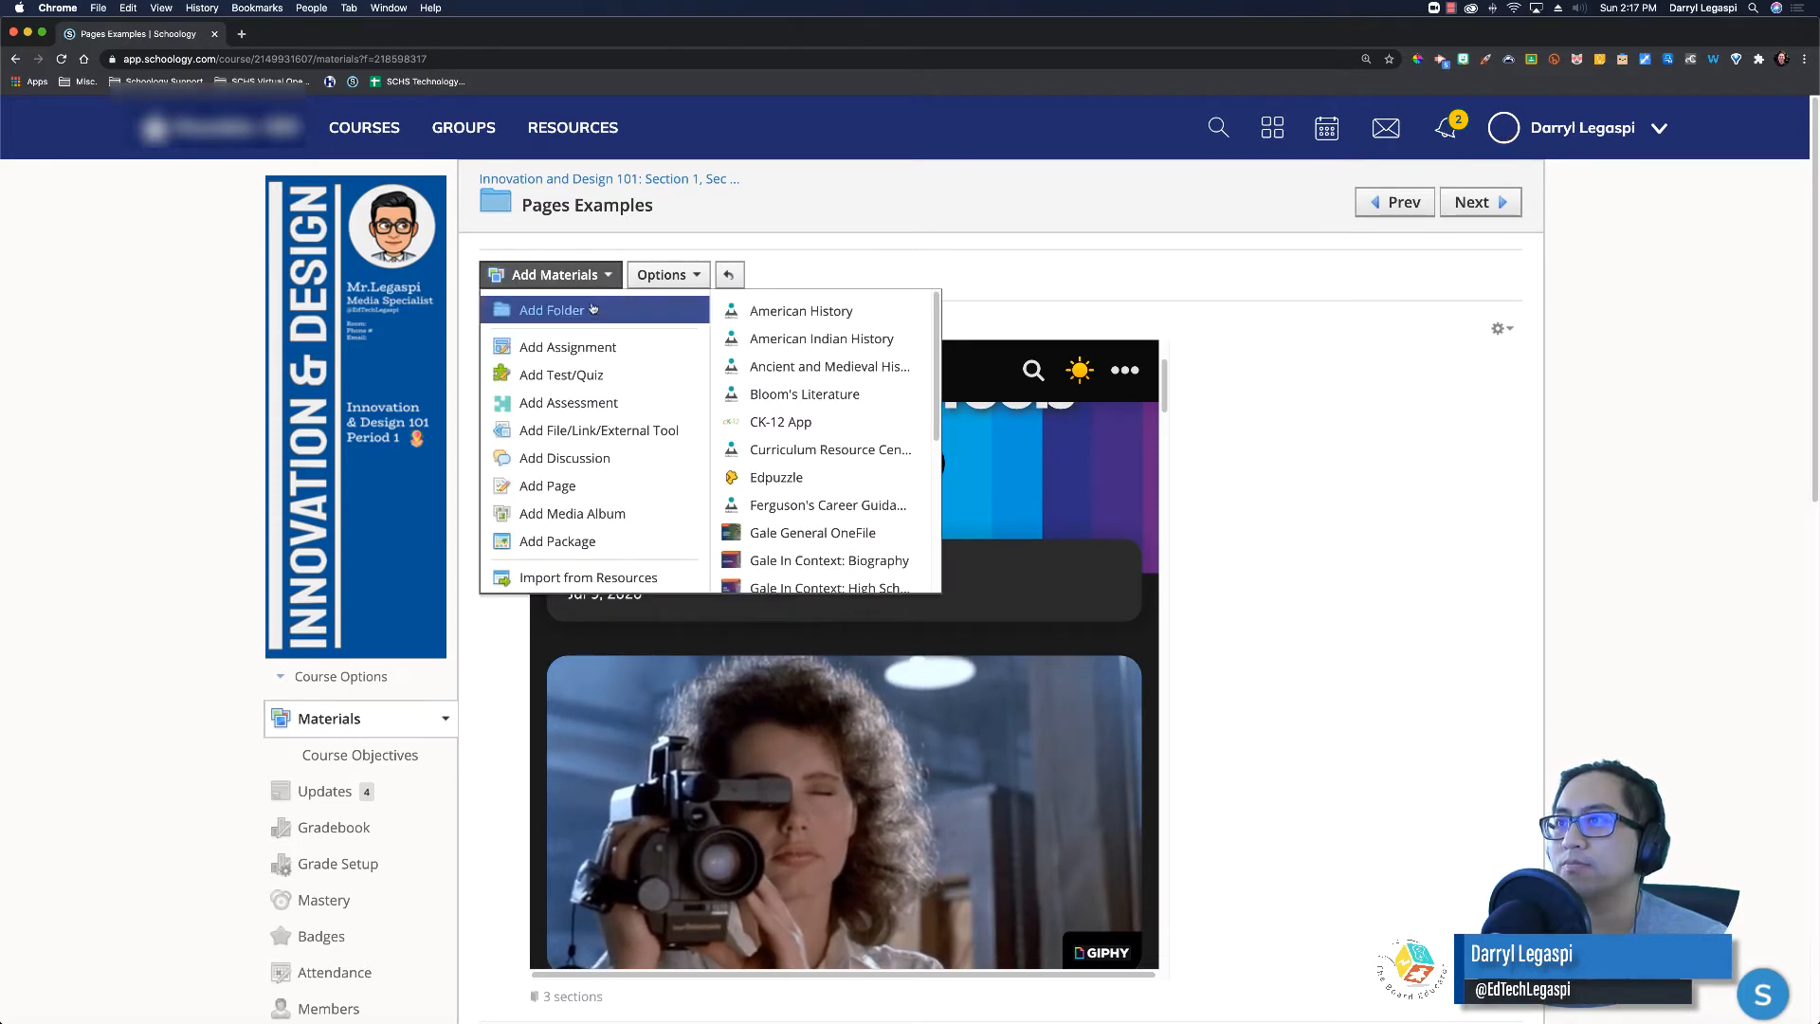
pyautogui.click(565, 487)
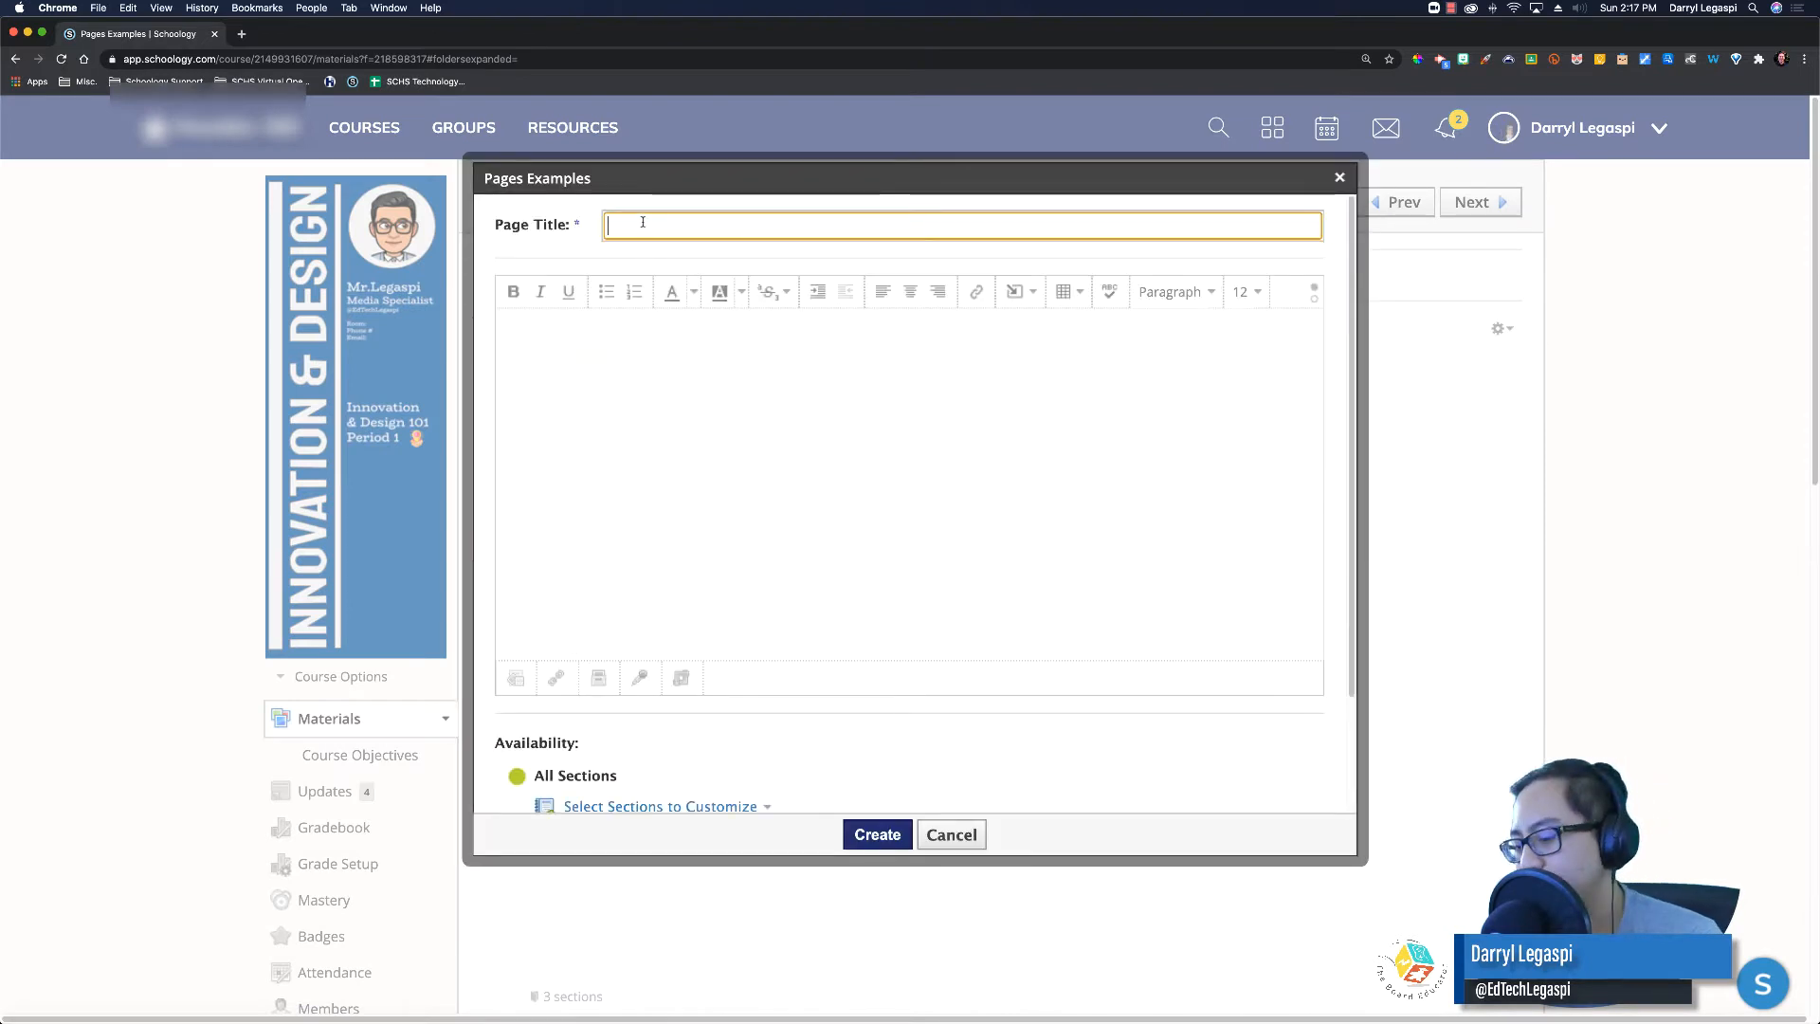
pyautogui.write('Google Slide')
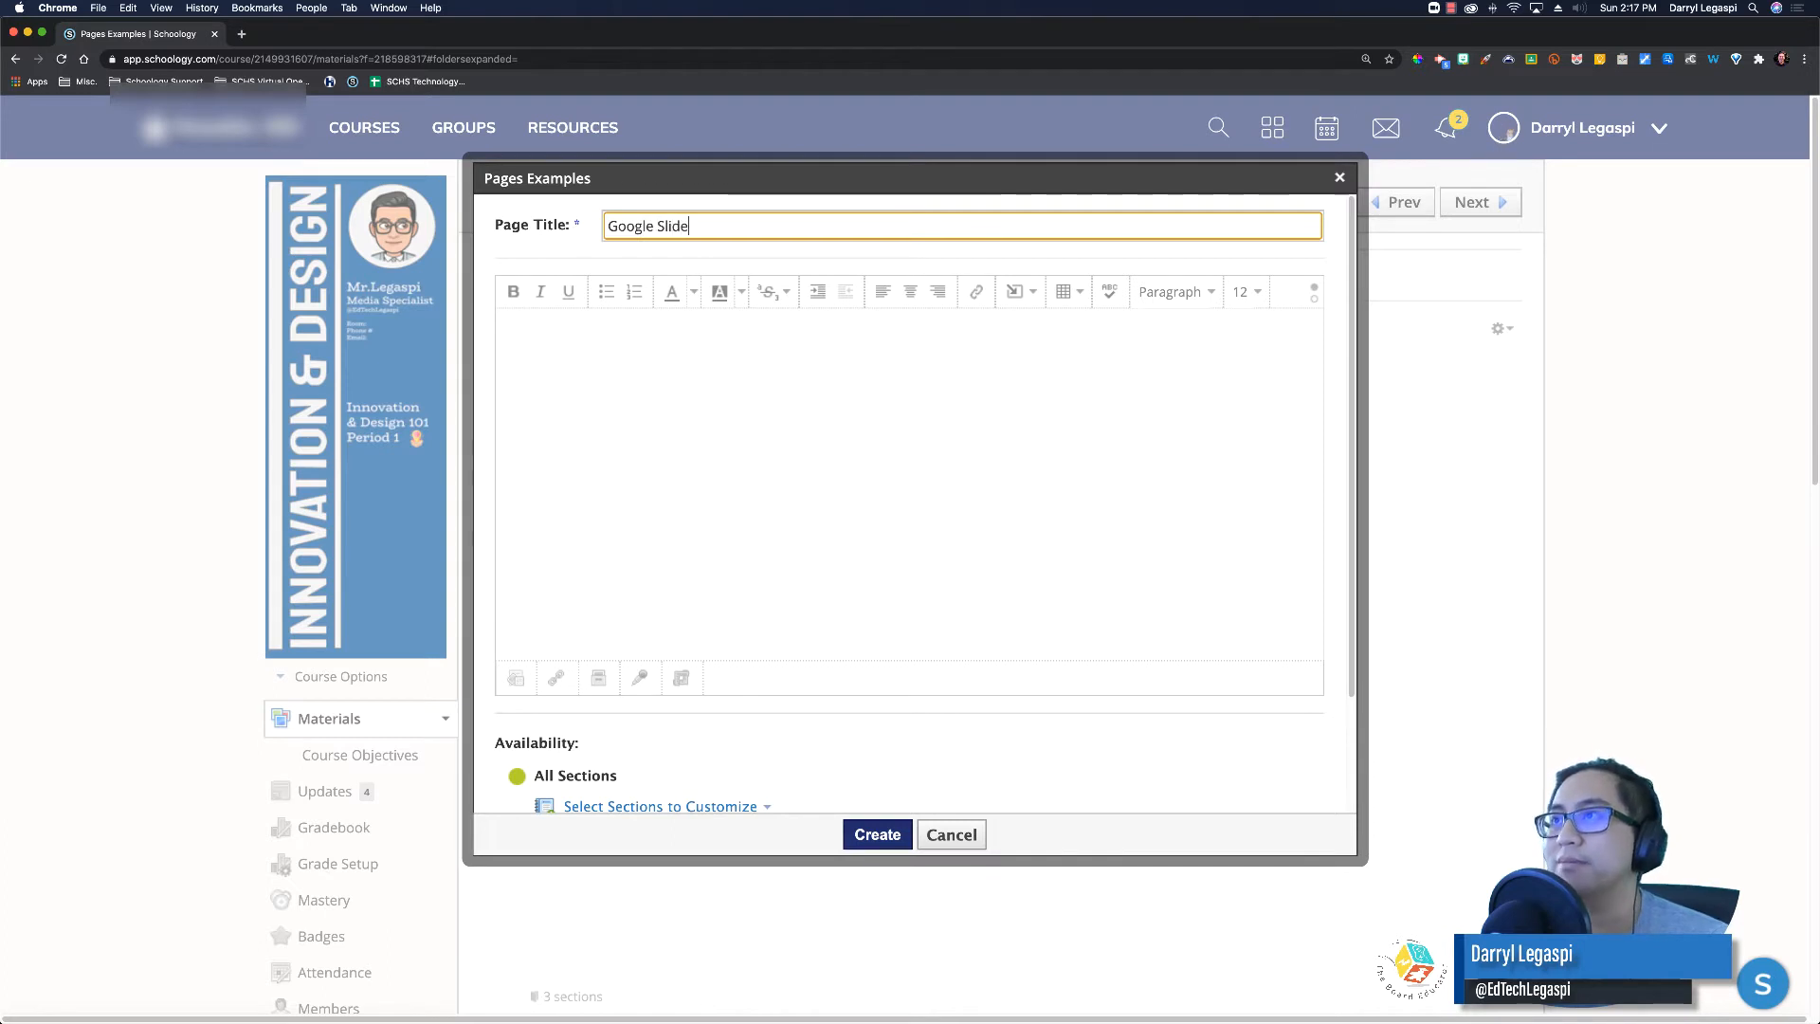
pyautogui.press('Tab')
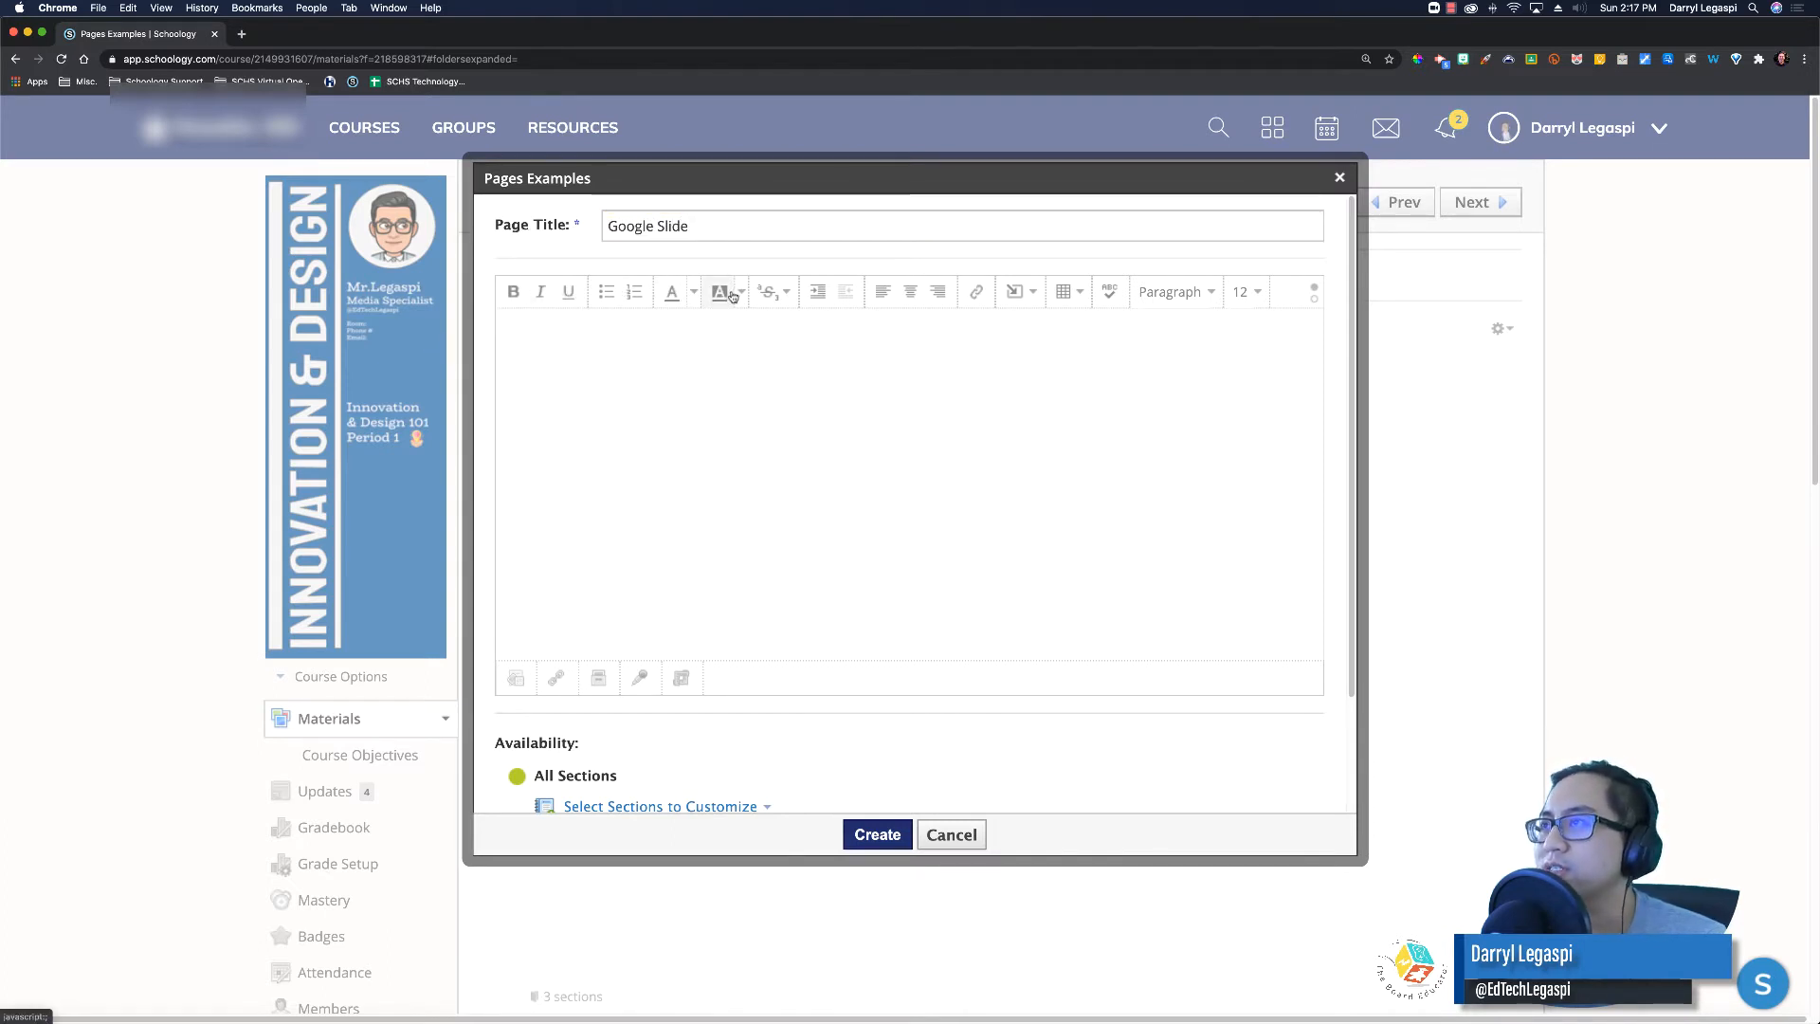
pyautogui.click(1030, 298)
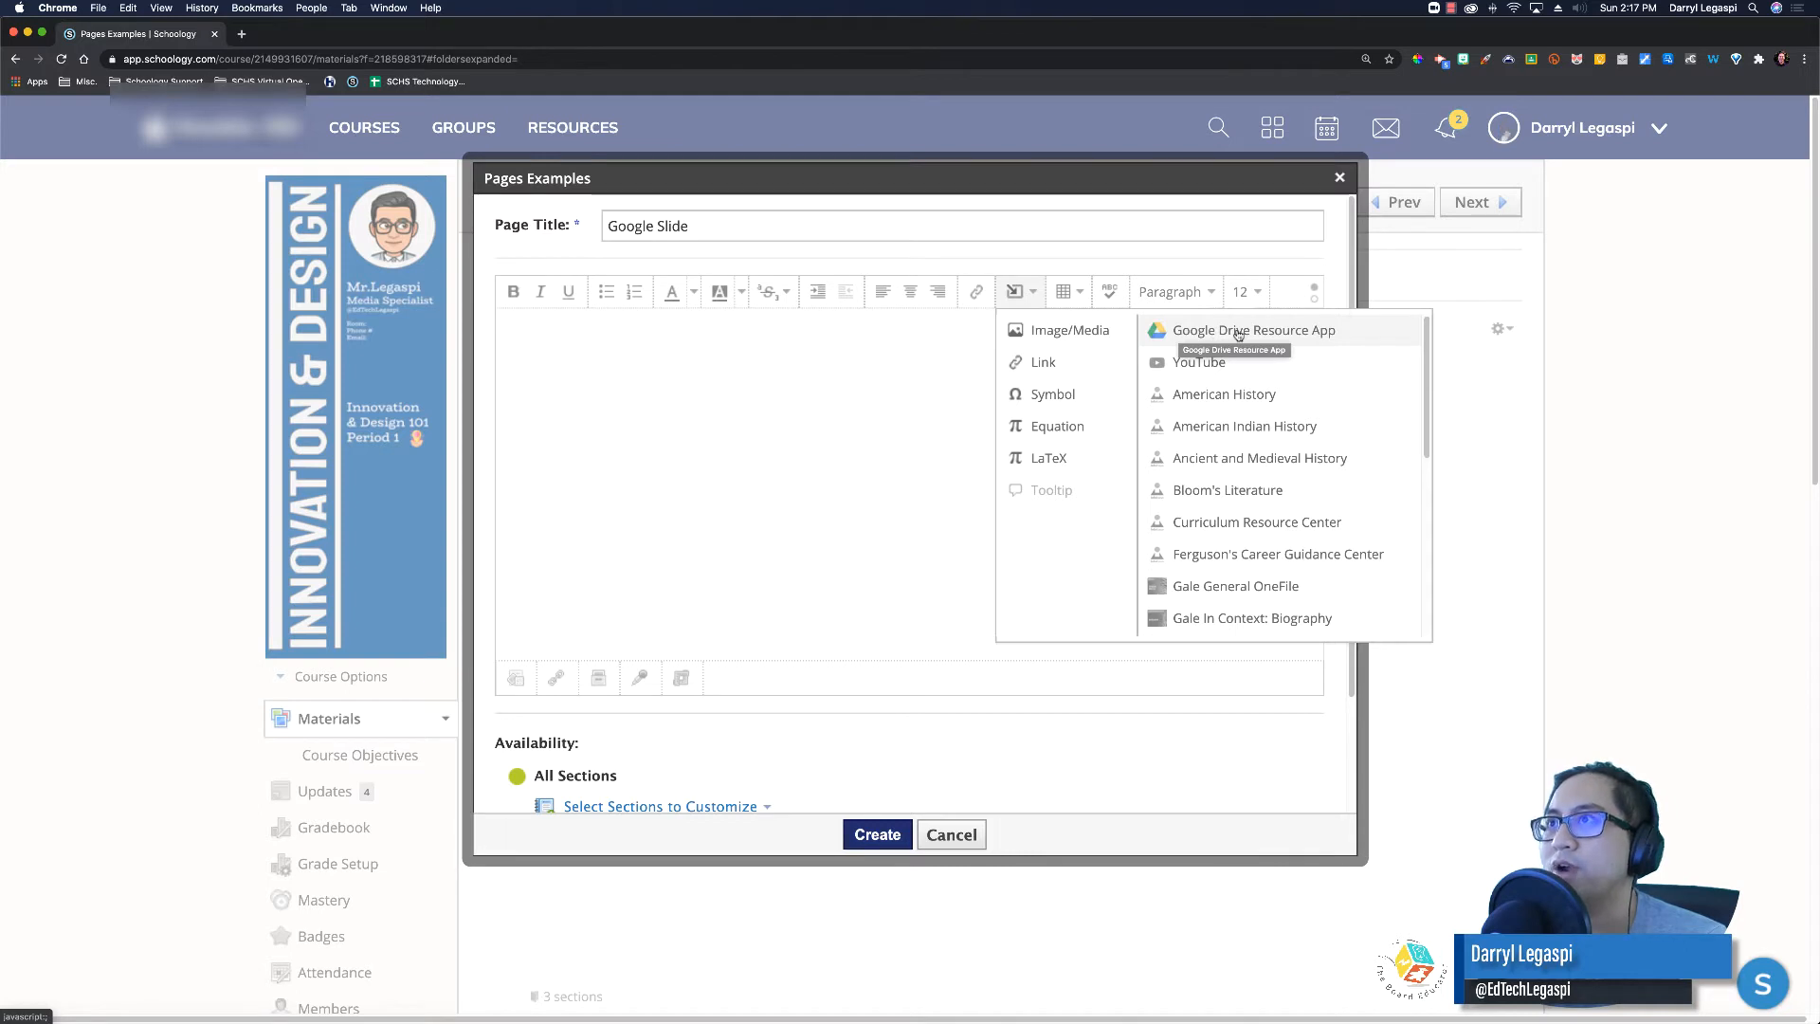
# Step: Search Google Drive for 'bitmoji classroom' and select the Bitmoji Classroom presentation
pyautogui.click(1201, 334)
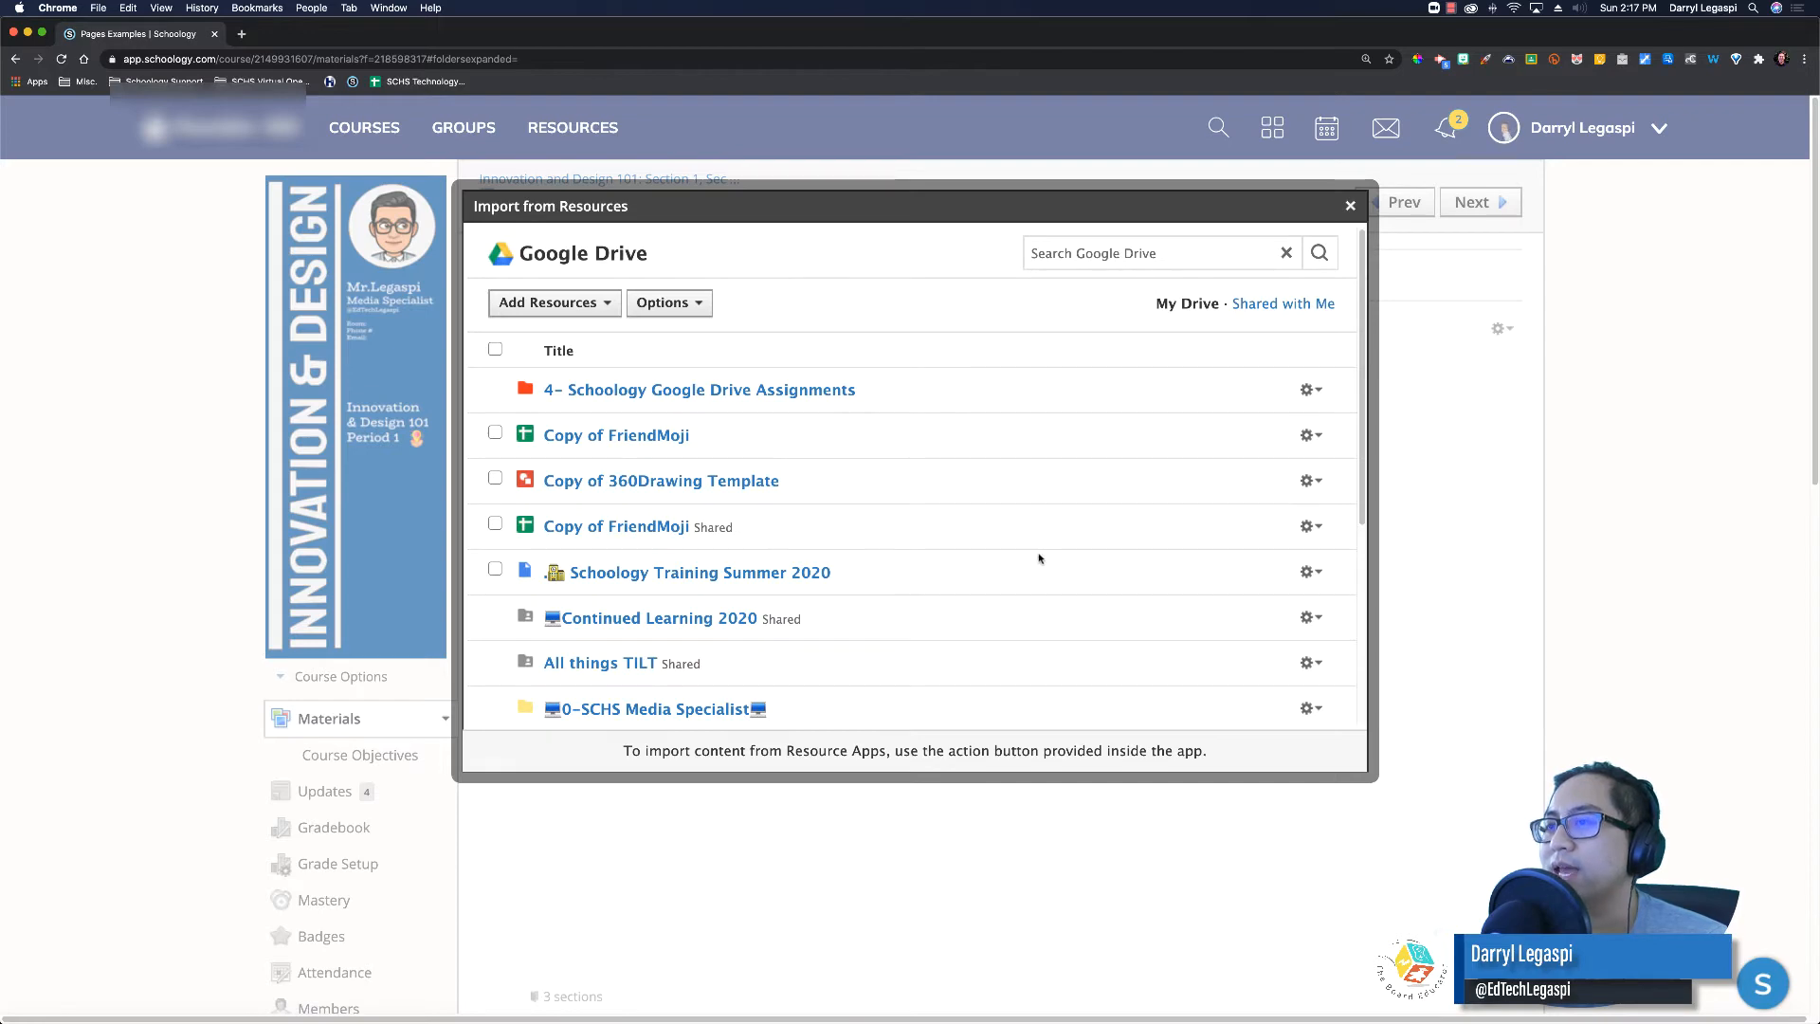
pyautogui.scroll(-5, 1042, 564)
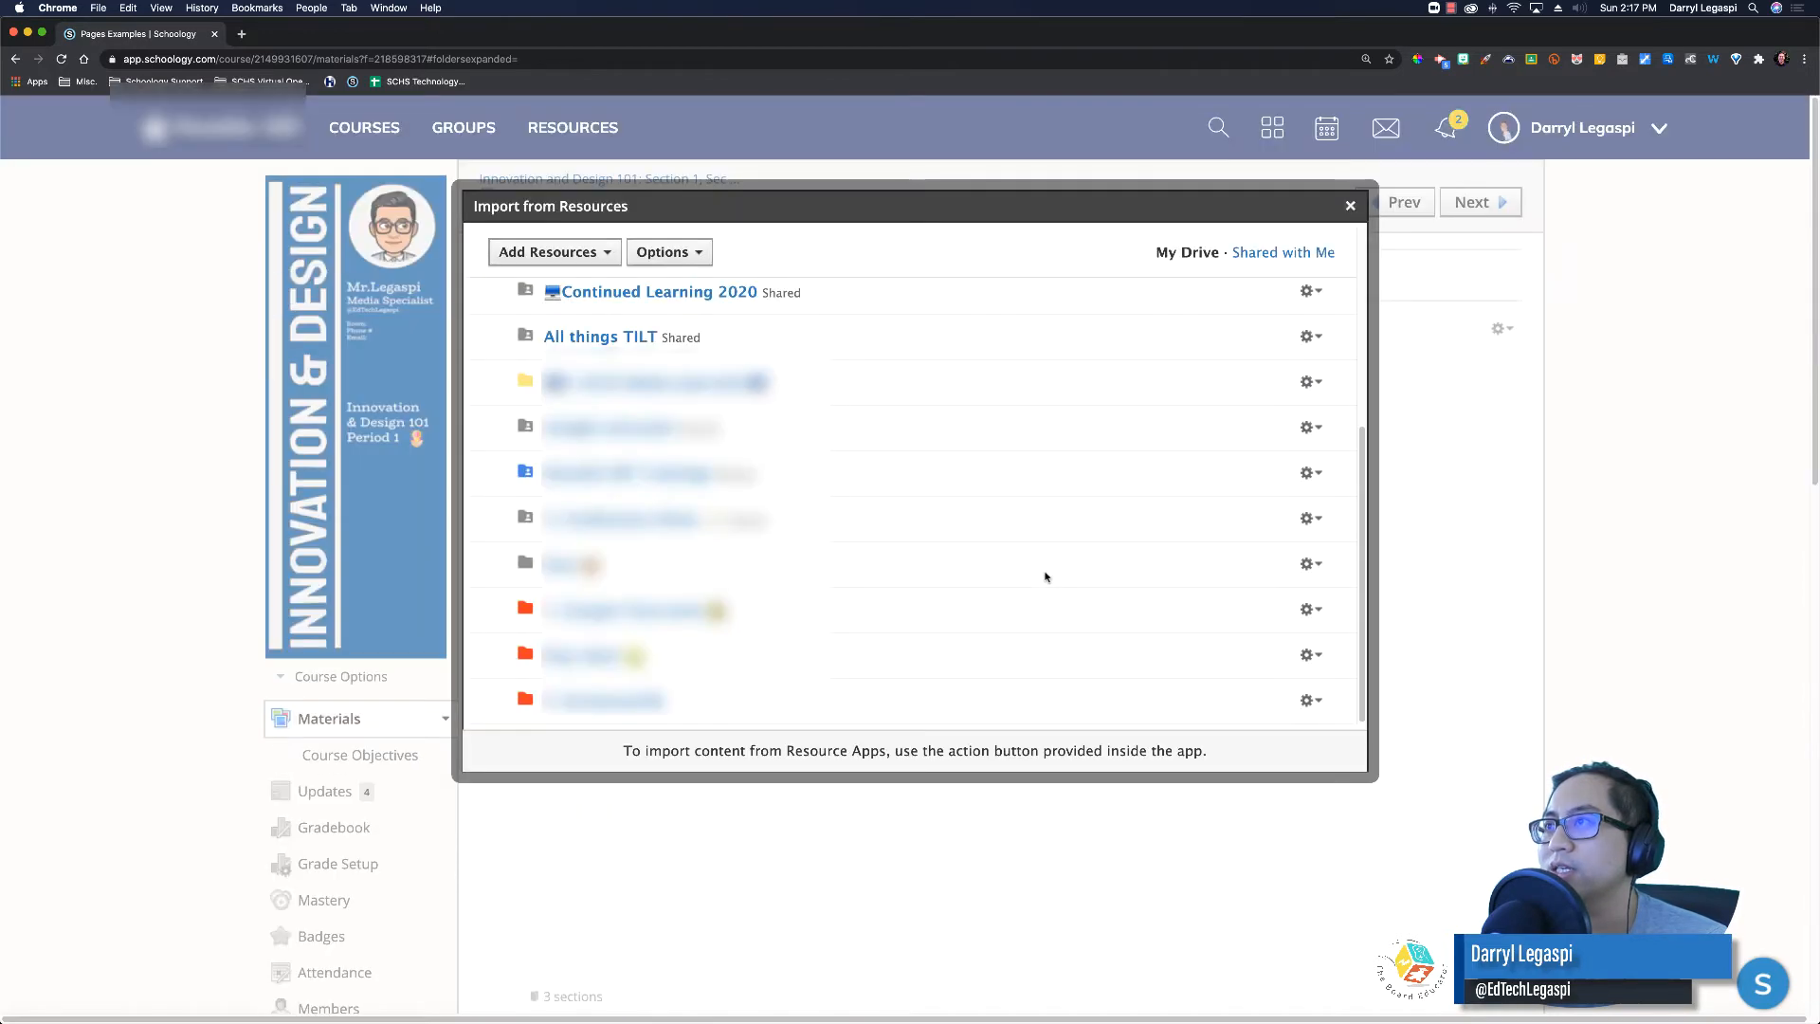
pyautogui.scroll(5, 1046, 573)
pyautogui.click(1160, 252)
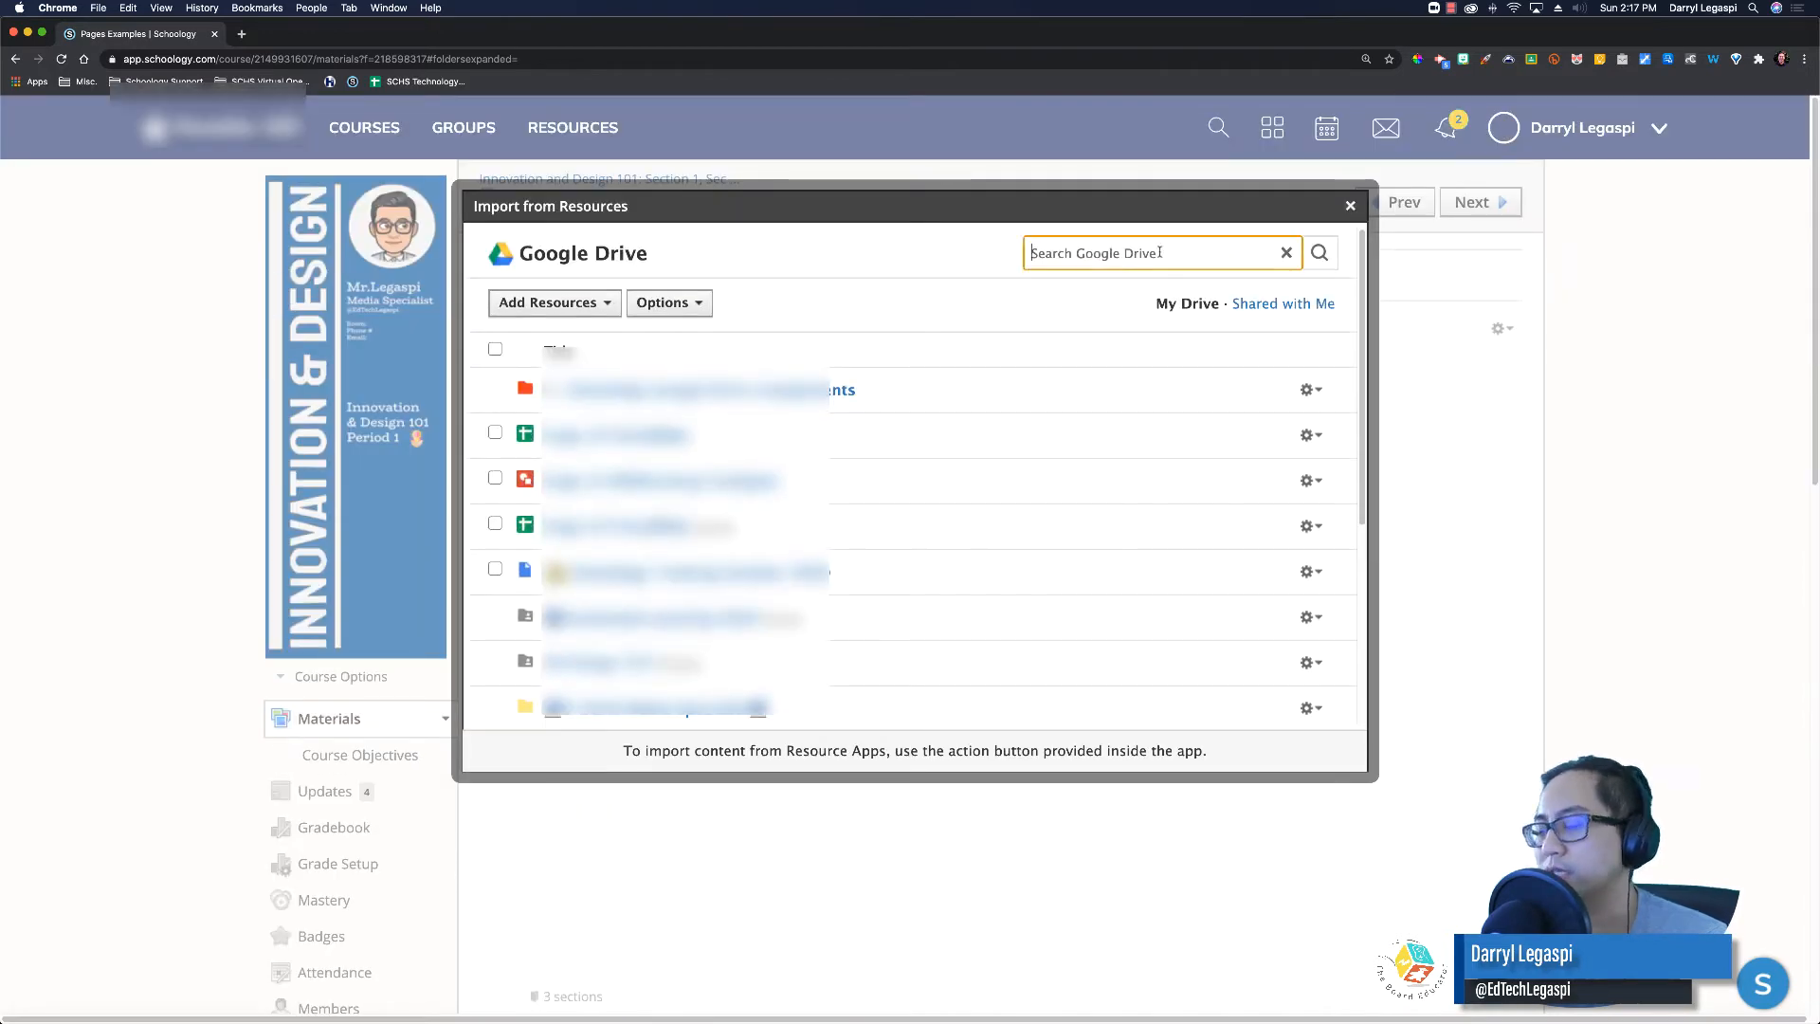
pyautogui.write('bitmoji clas')
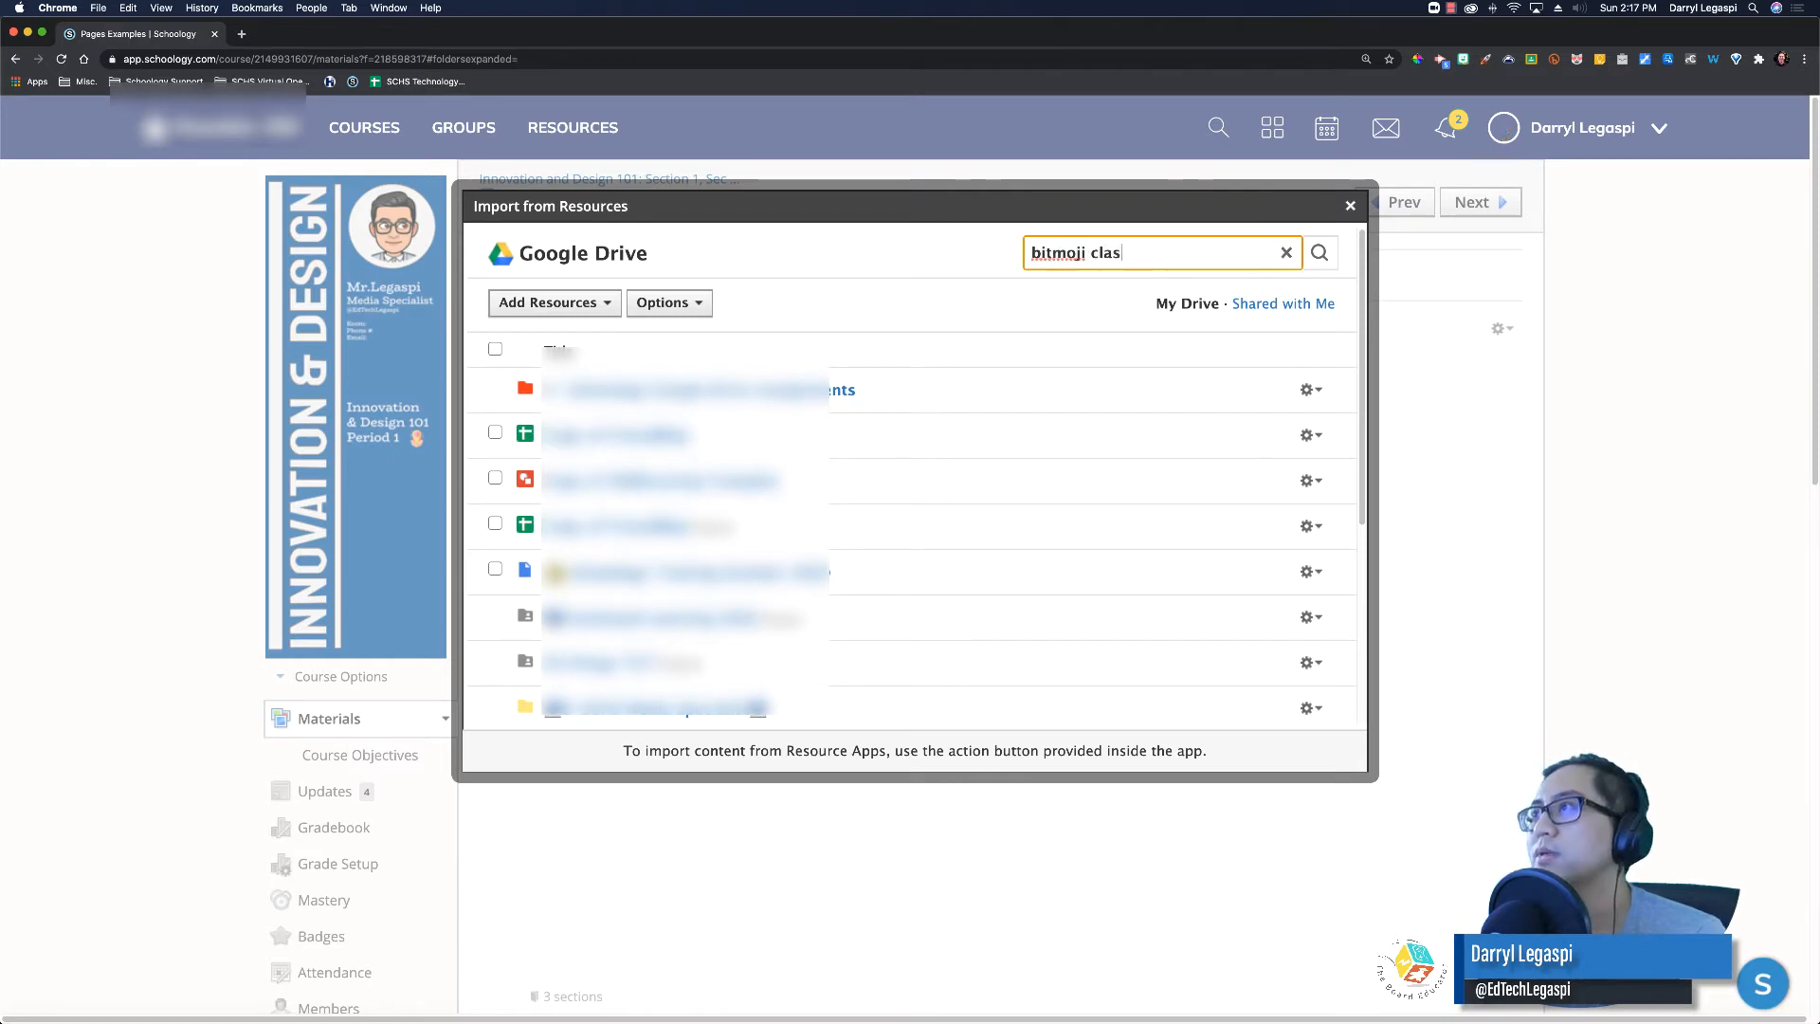
pyautogui.write('sroom')
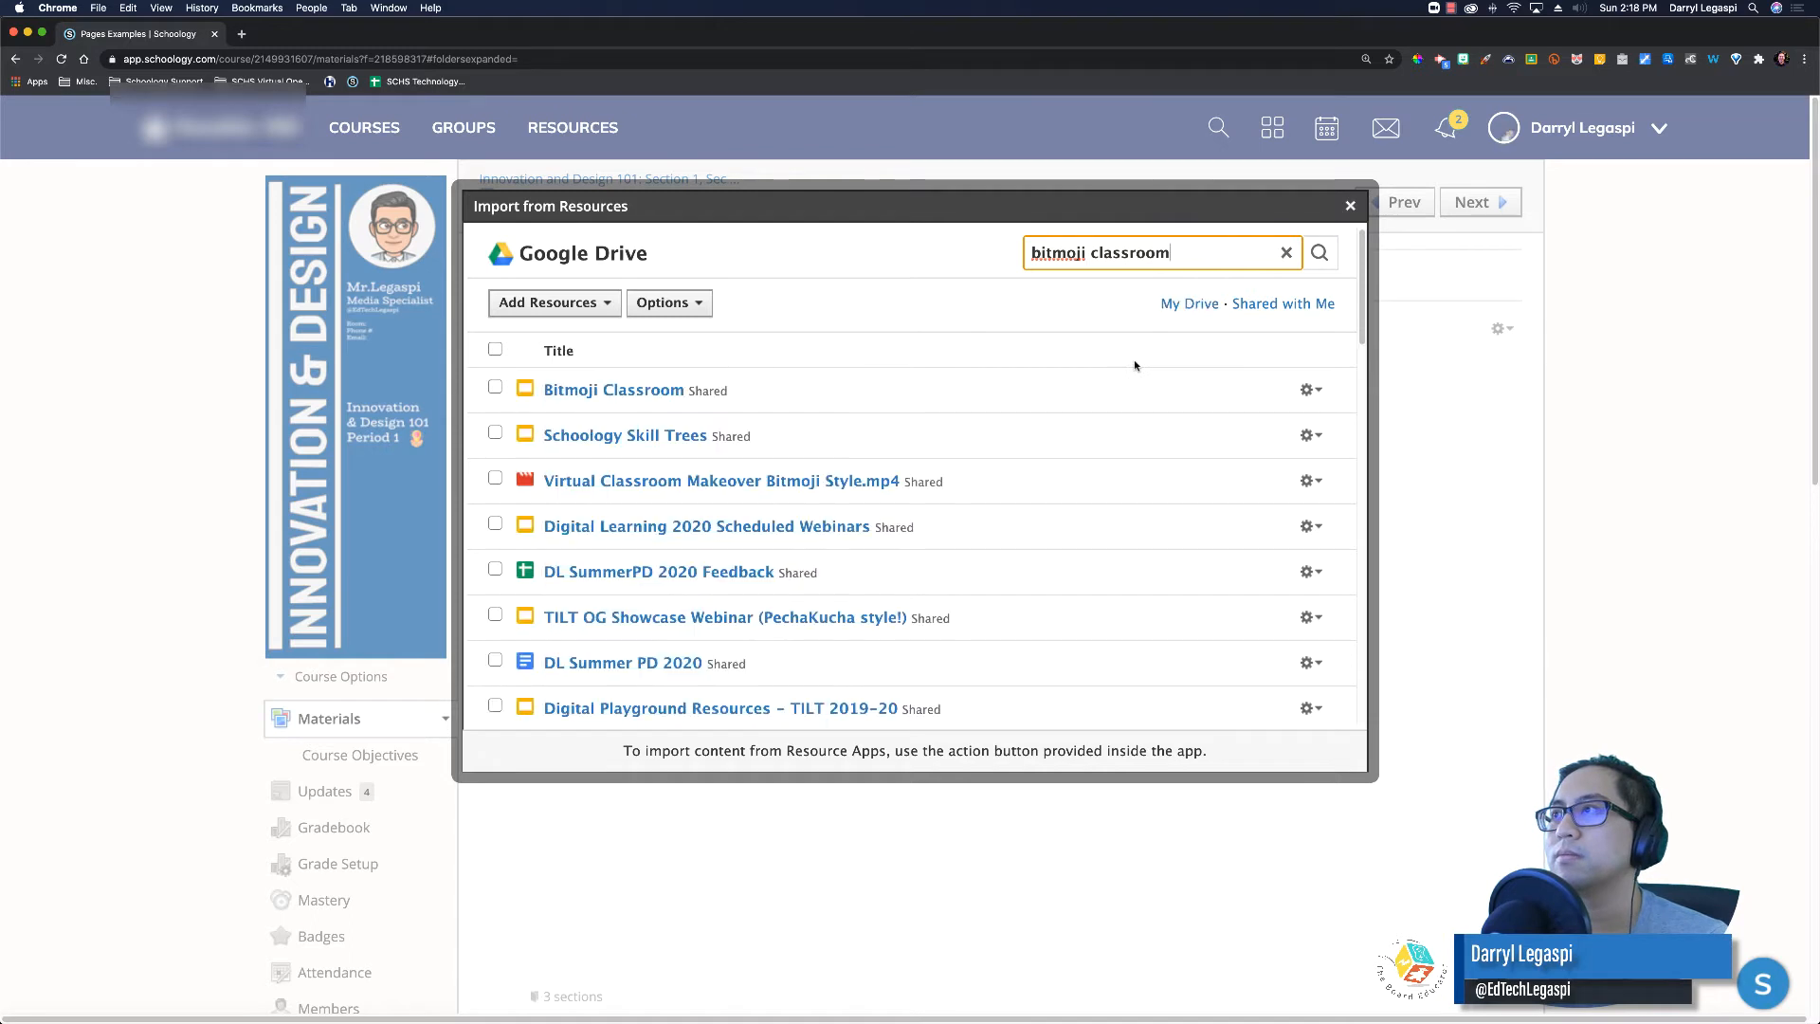
pyautogui.click(494, 388)
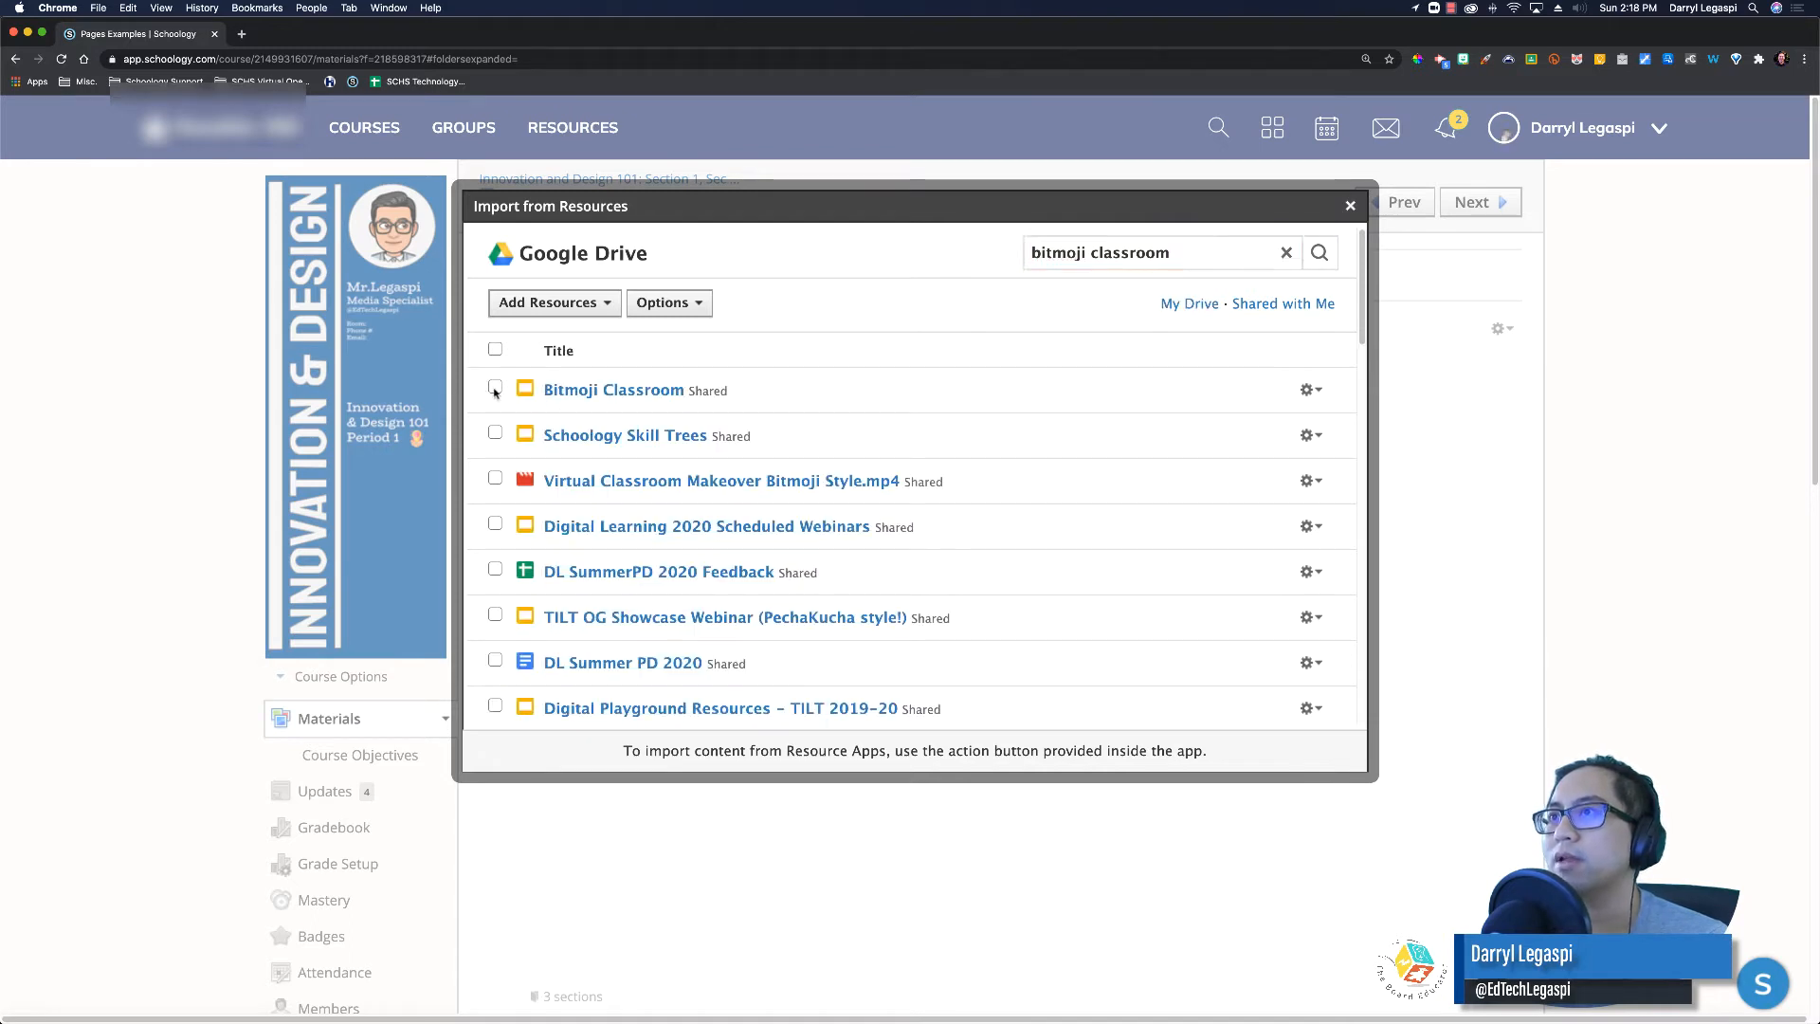
# Step: Import the Bitmoji Classroom deck as an embed and create the Google Slide page
pyautogui.click(1319, 394)
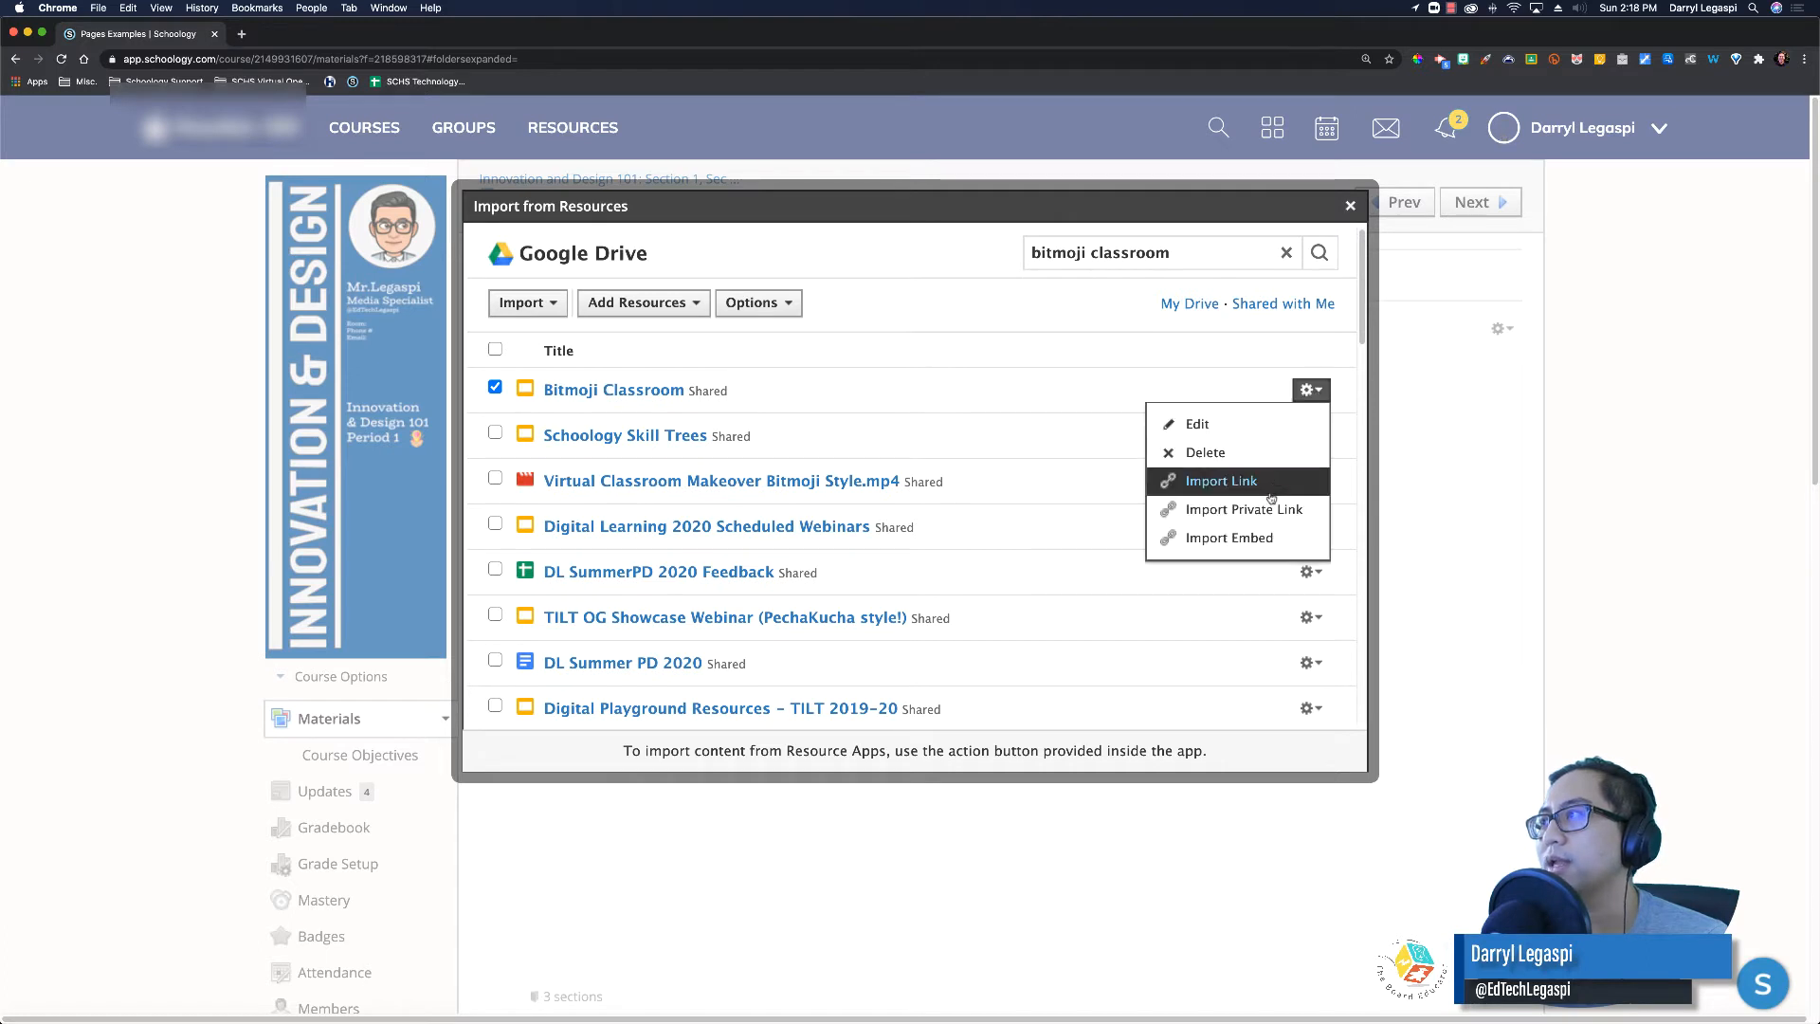
pyautogui.click(1251, 540)
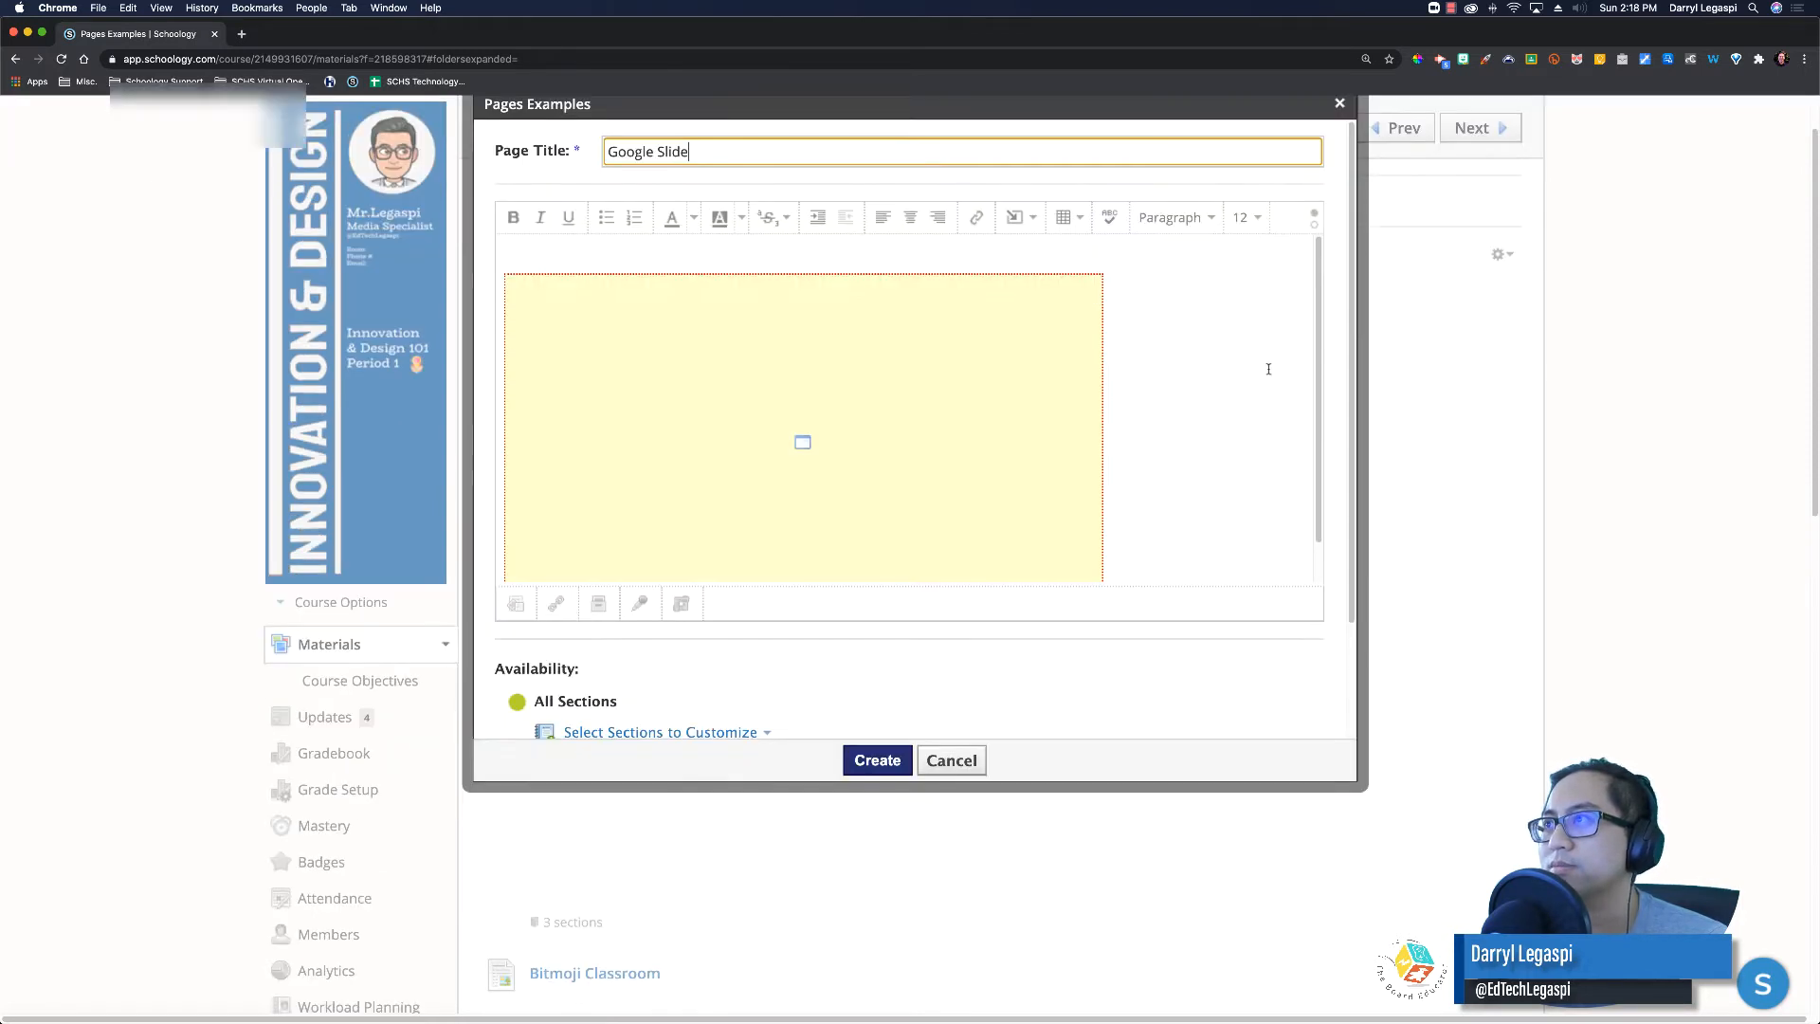
pyautogui.scroll(-3, 1331, 415)
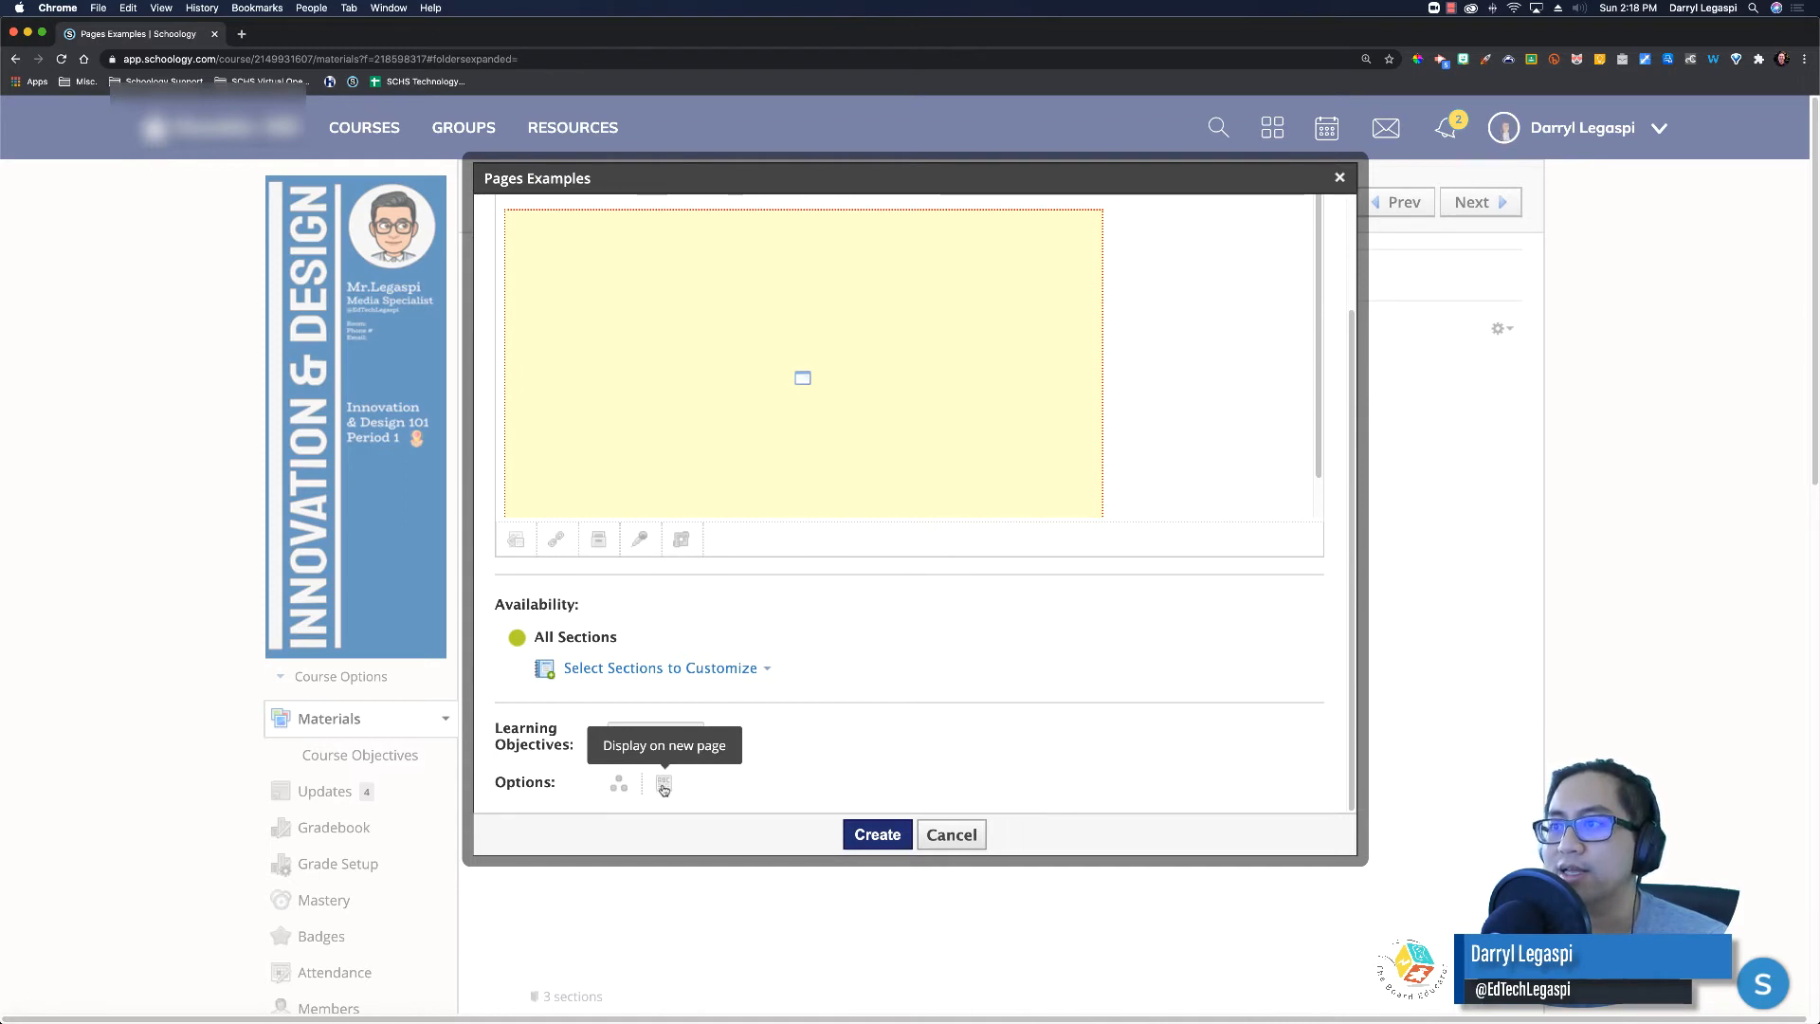
pyautogui.click(878, 833)
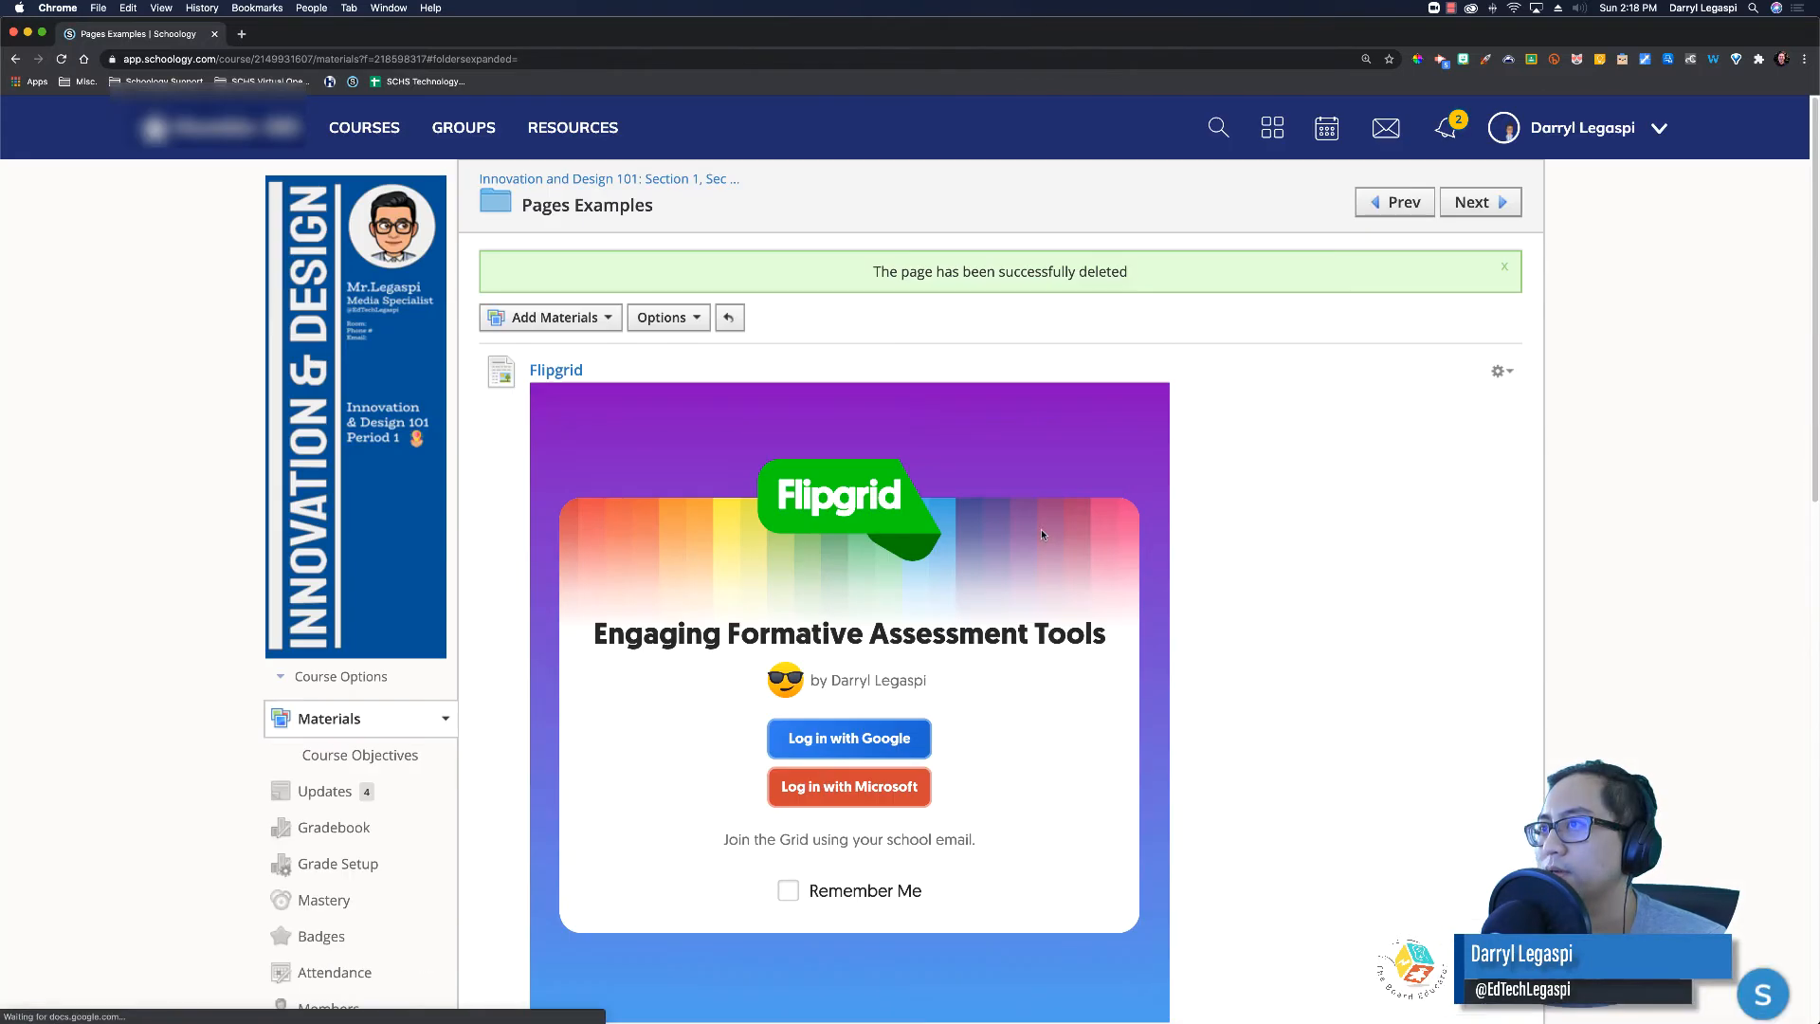
pyautogui.scroll(-15, 1104, 561)
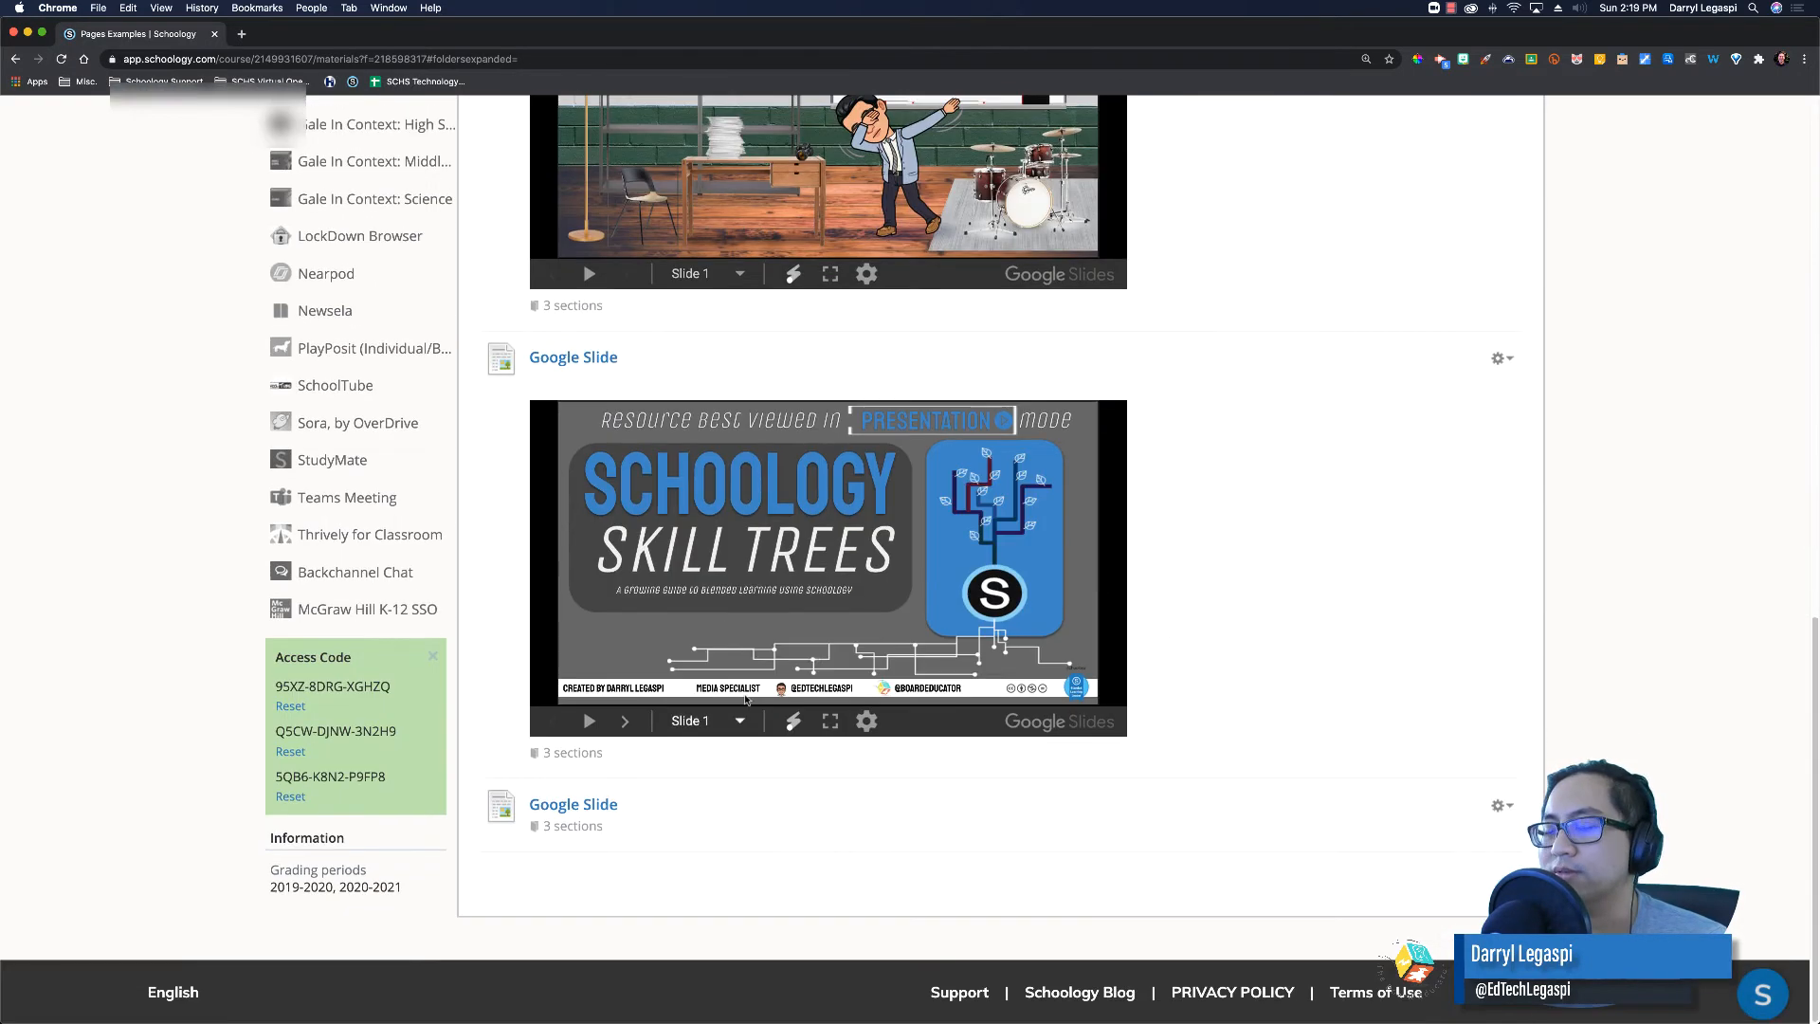
pyautogui.scroll(-1, 593, 829)
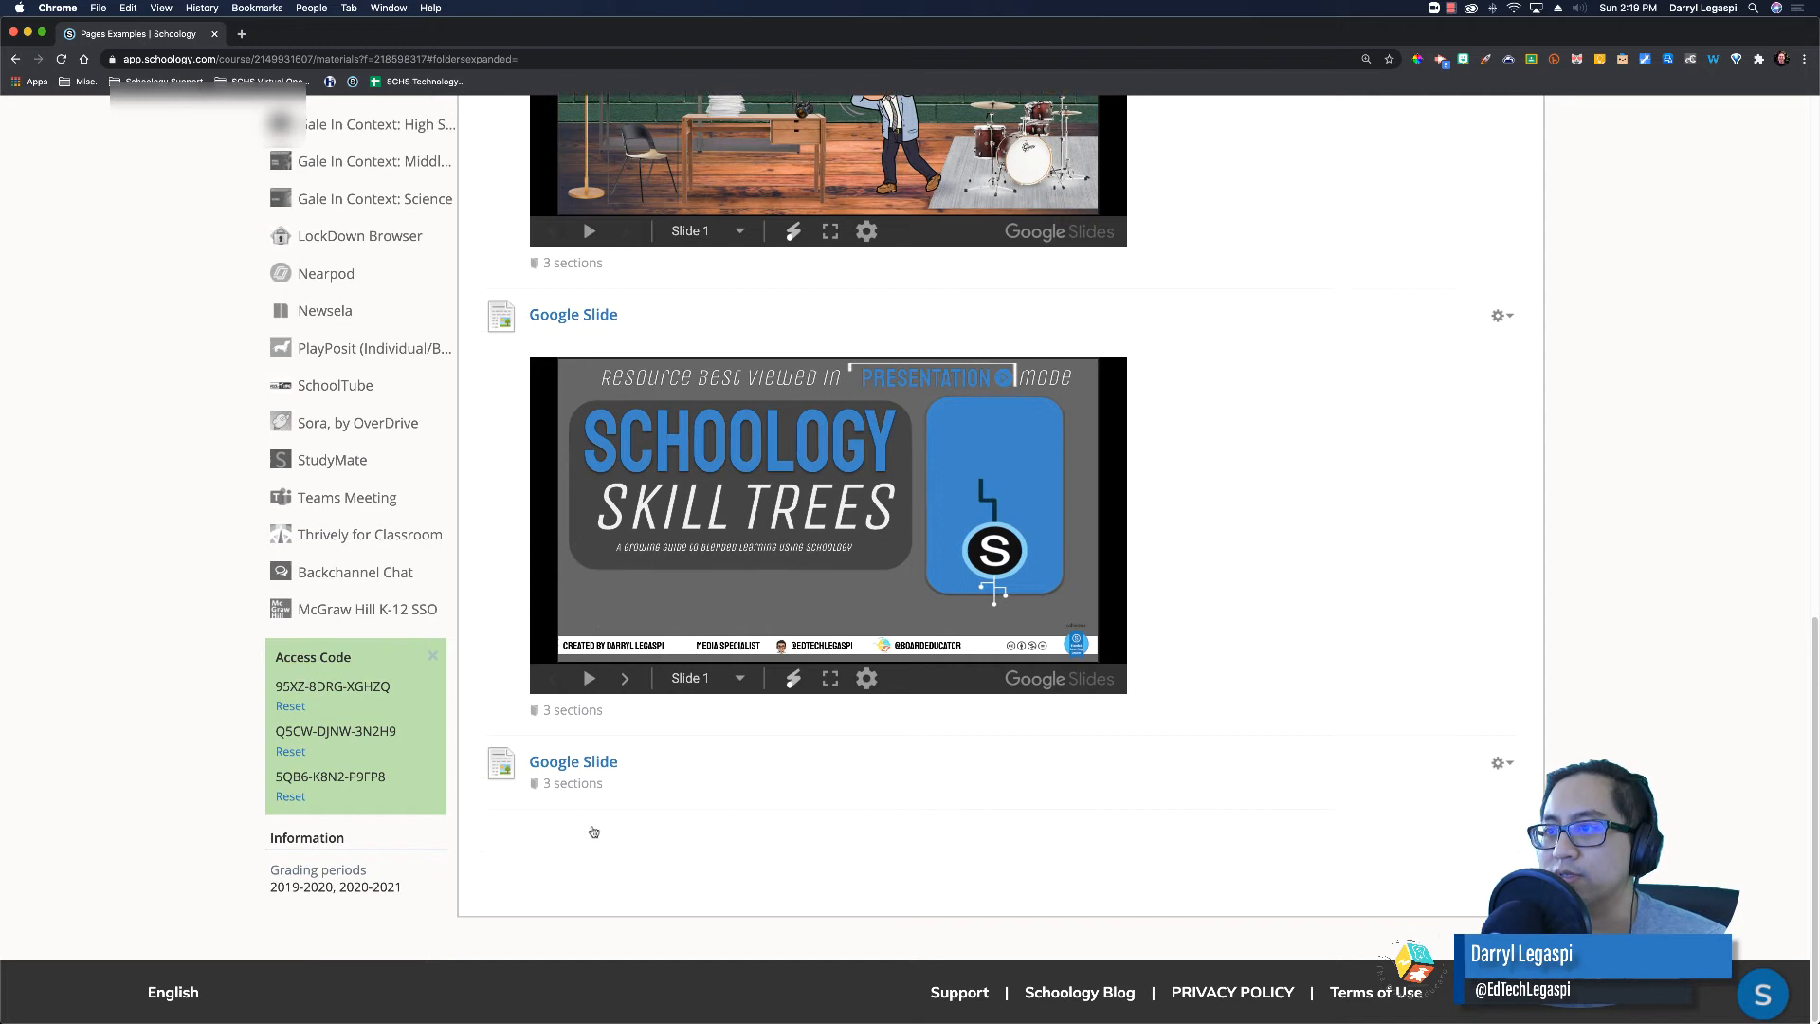
pyautogui.click(603, 766)
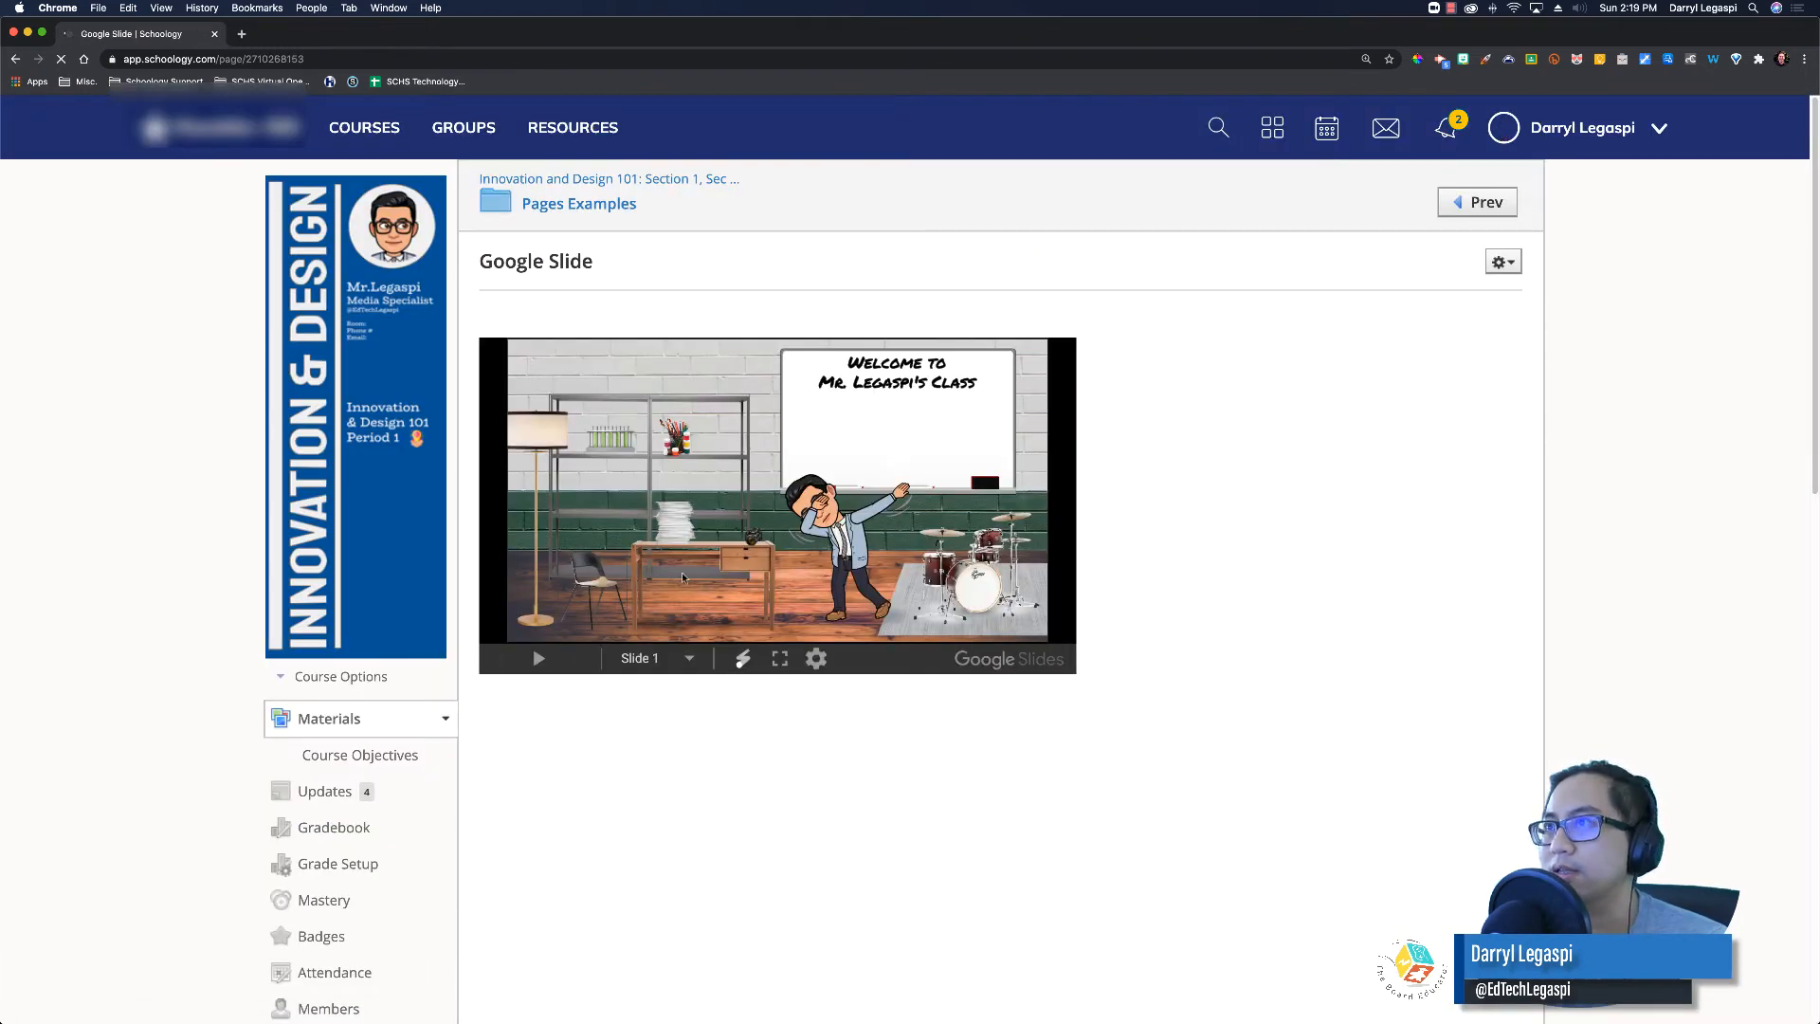
pyautogui.click(608, 205)
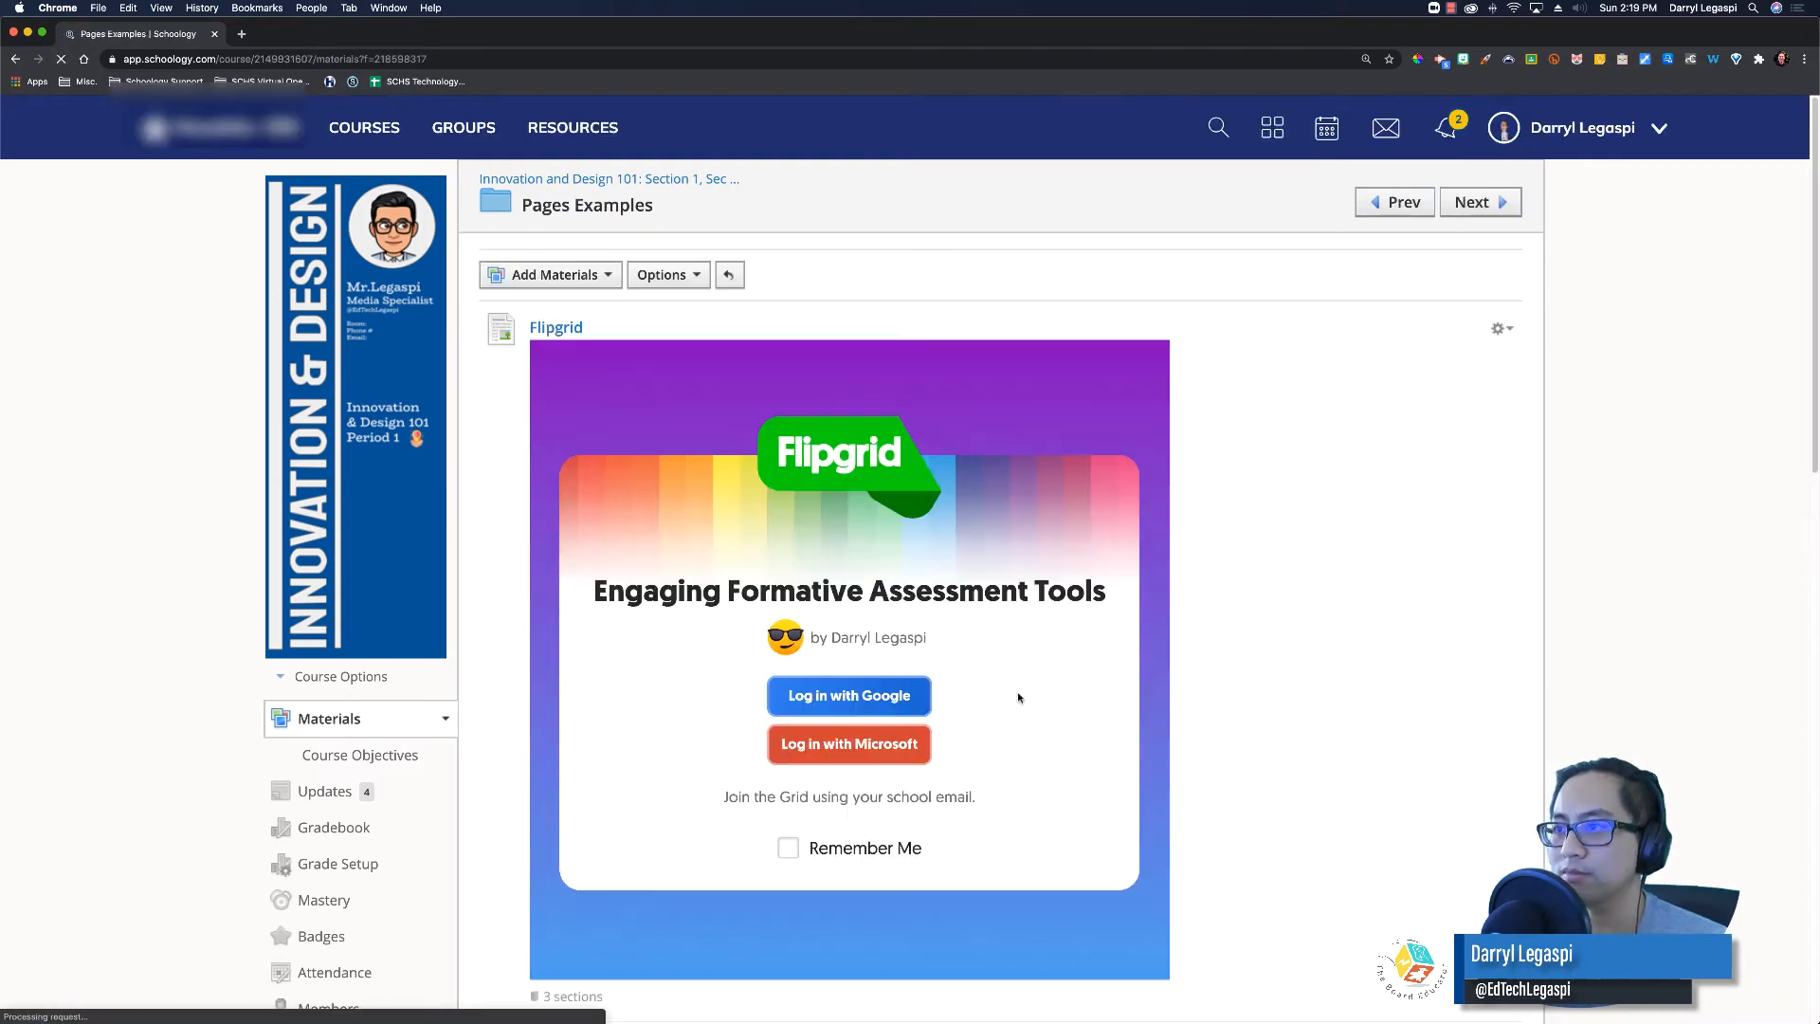
pyautogui.scroll(-15, 1017, 691)
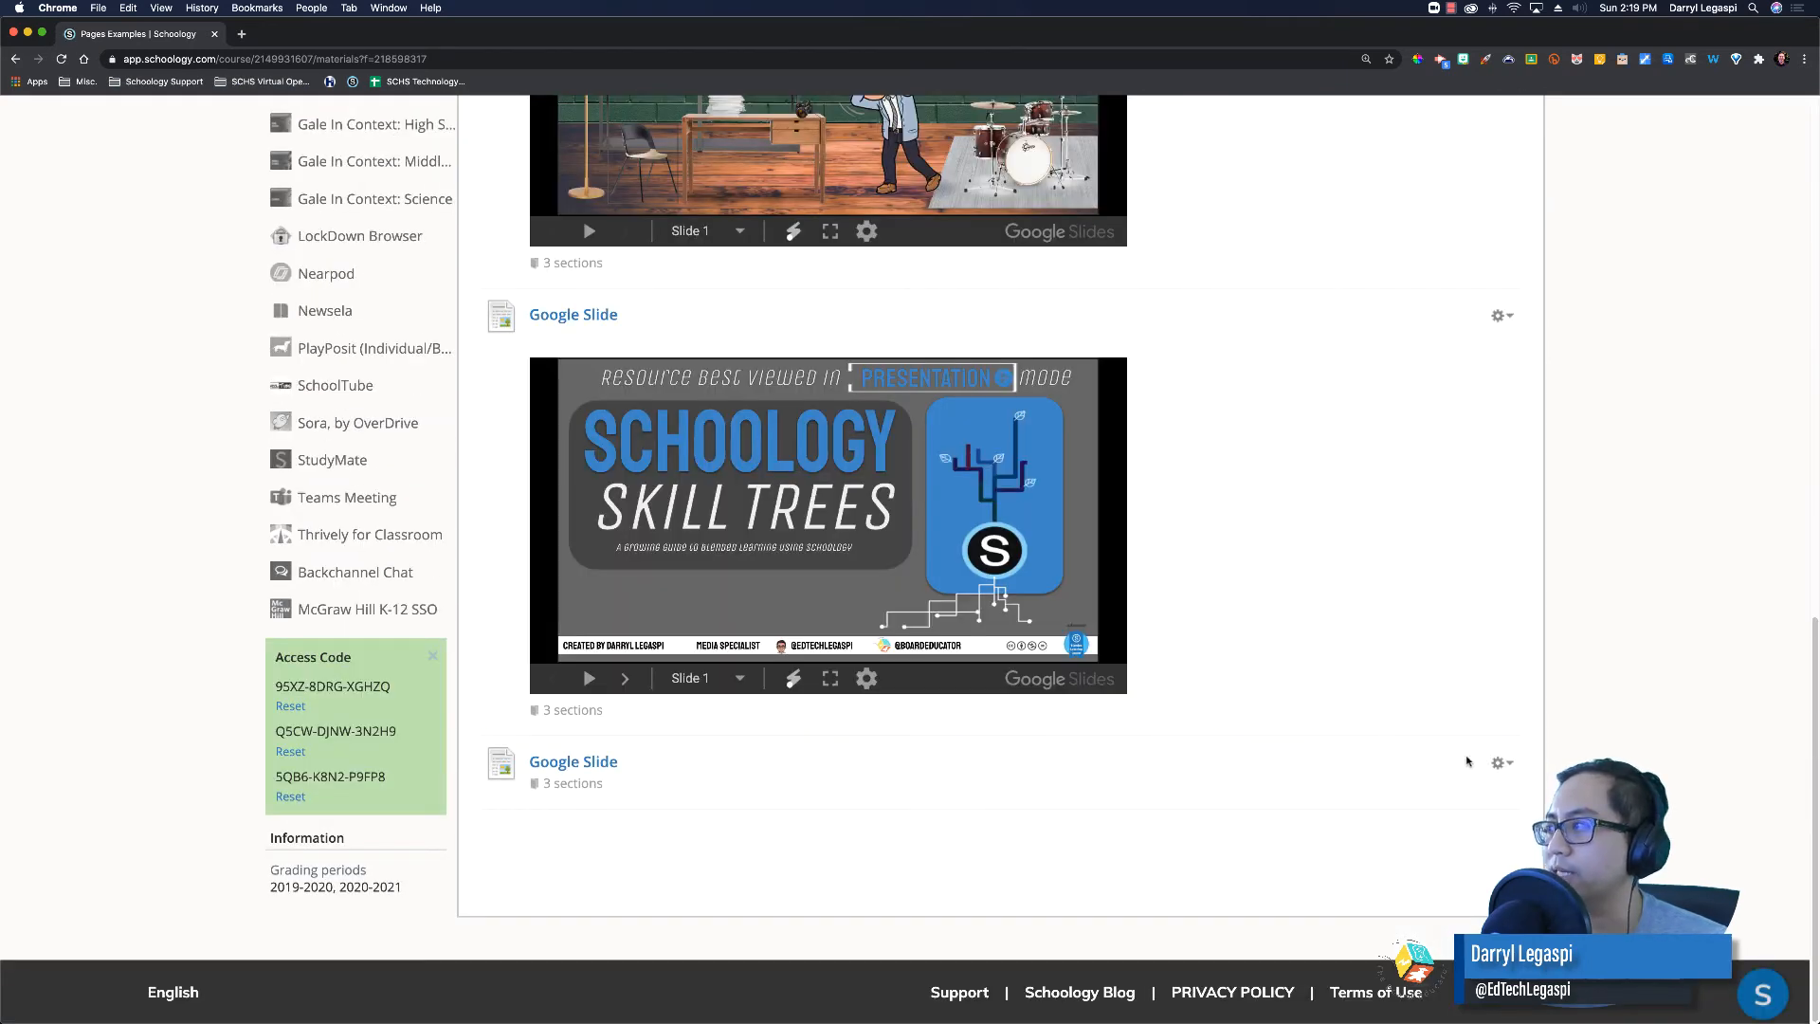
# Step: Edit the last Google Slide page to display inline and save the change
pyautogui.click(1501, 762)
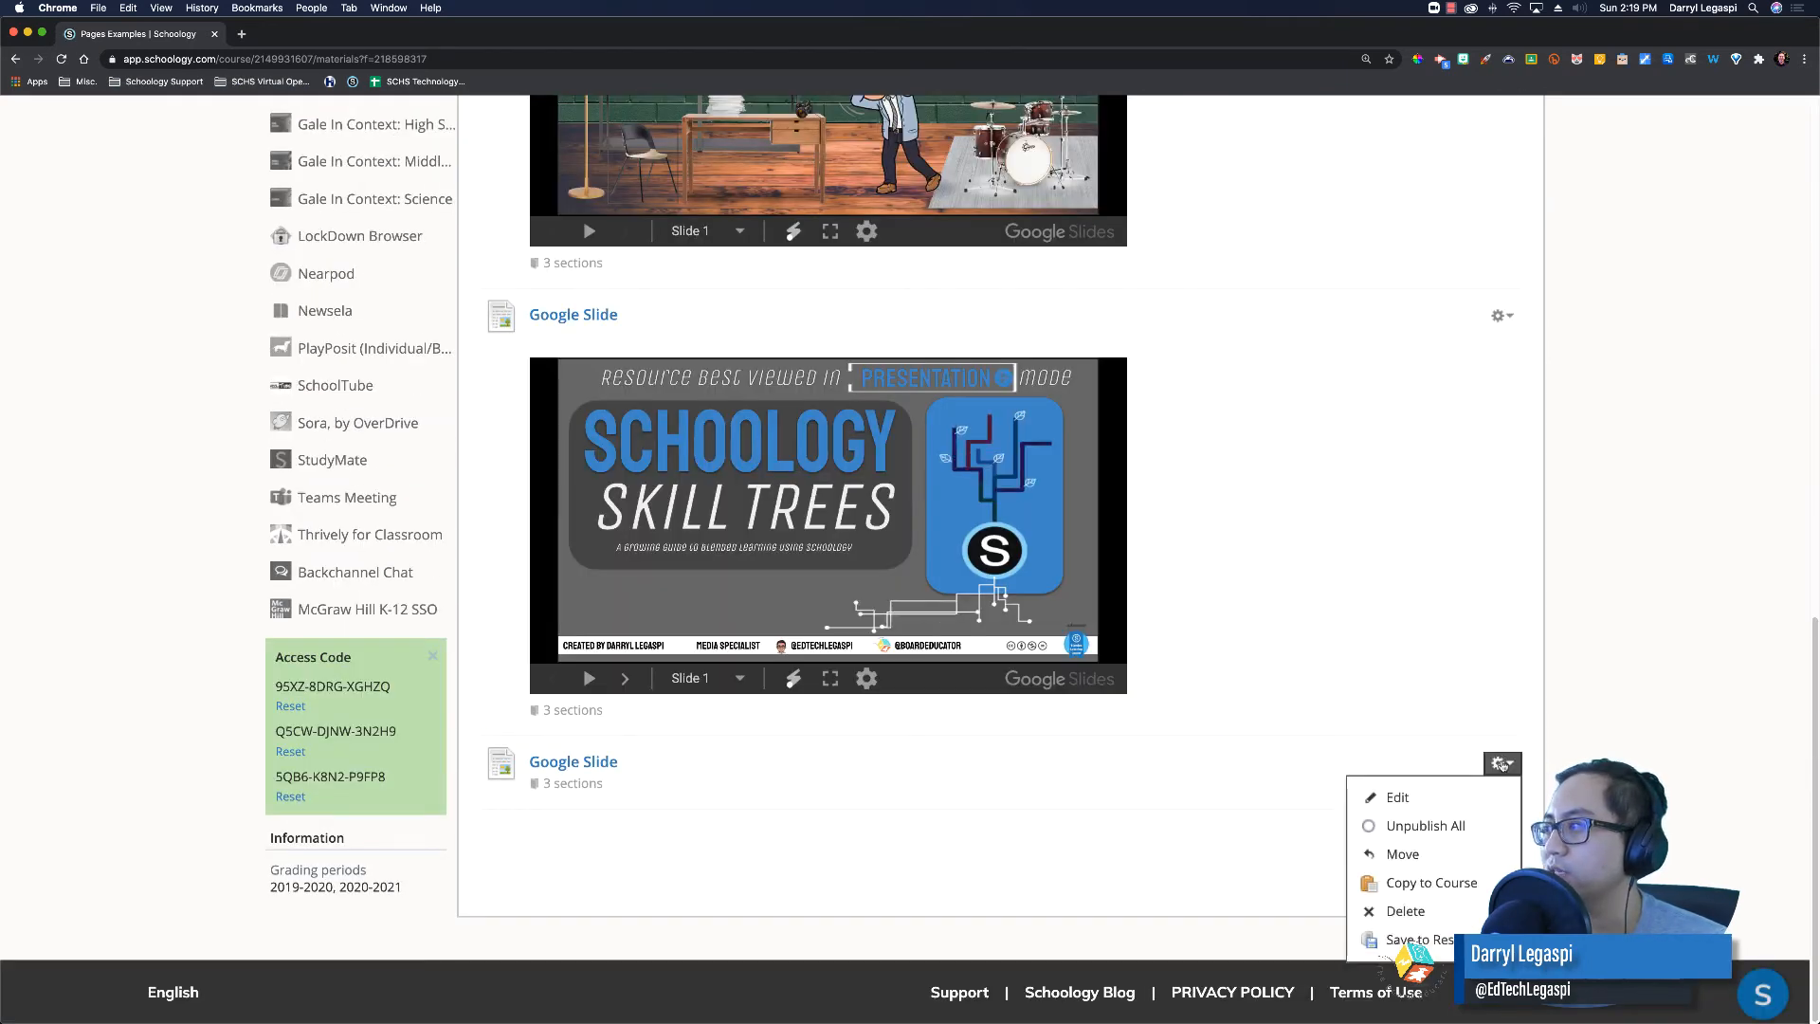
pyautogui.click(1422, 805)
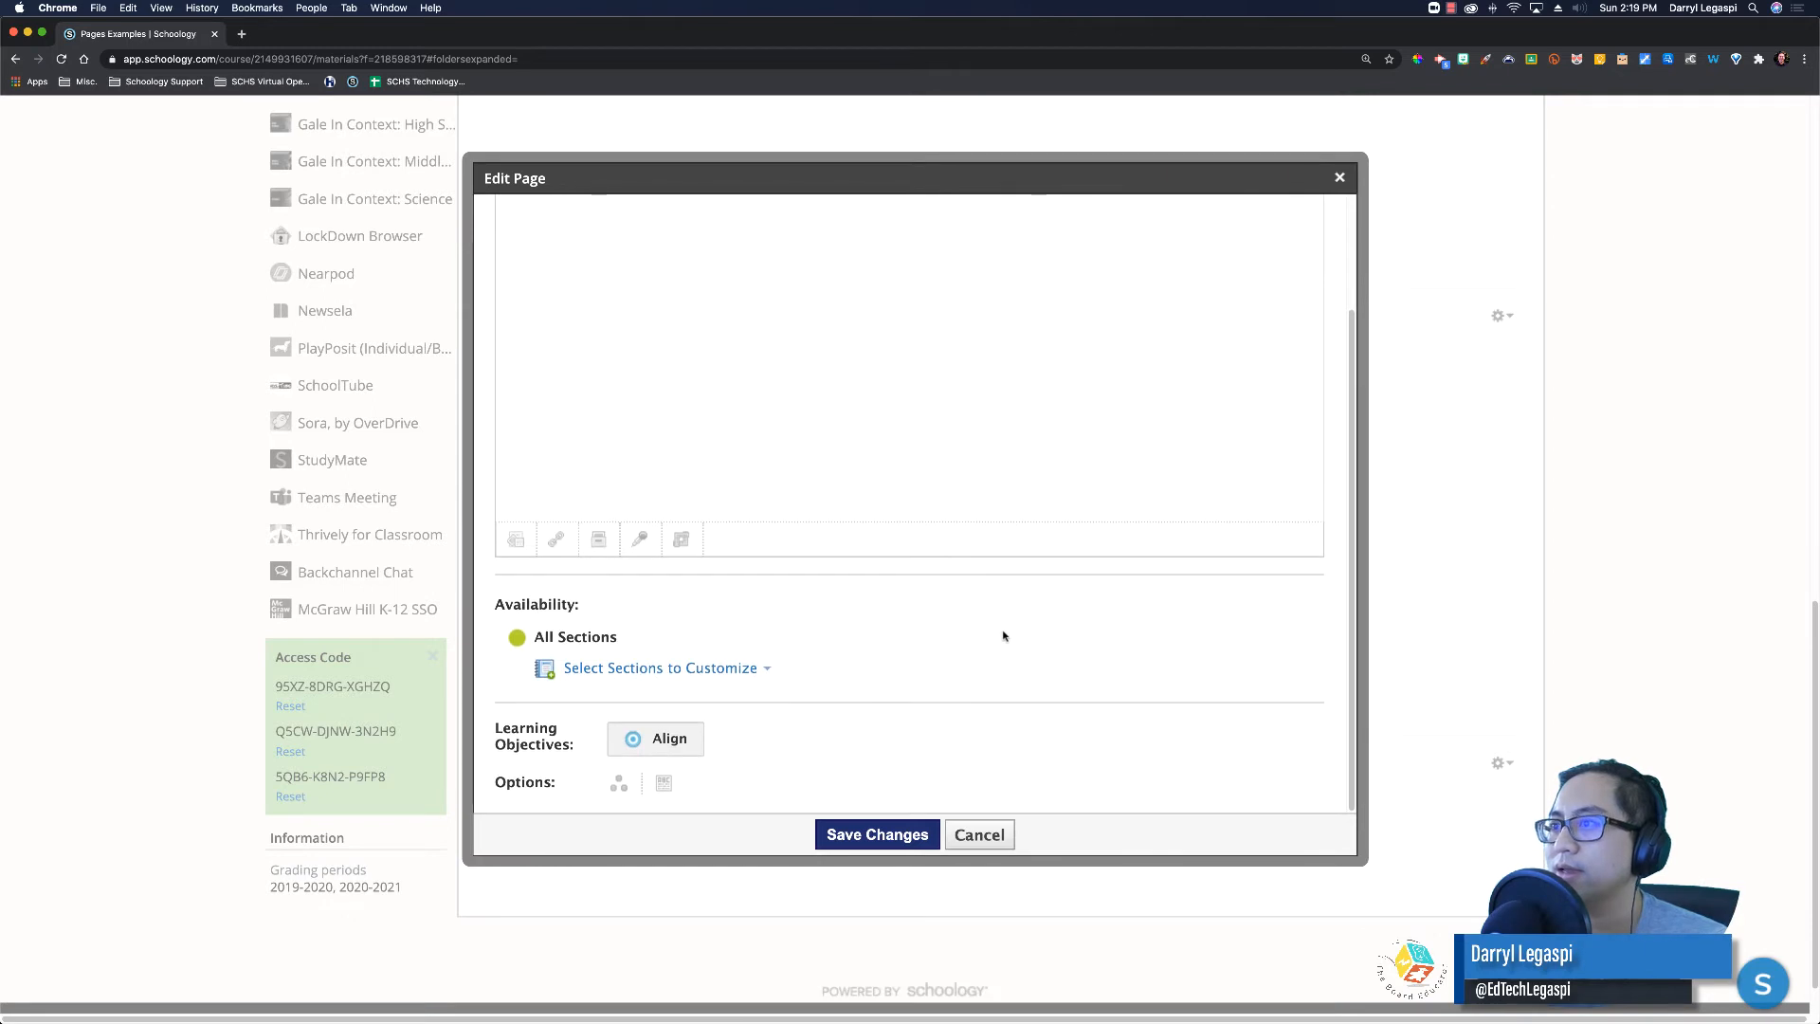
pyautogui.click(664, 789)
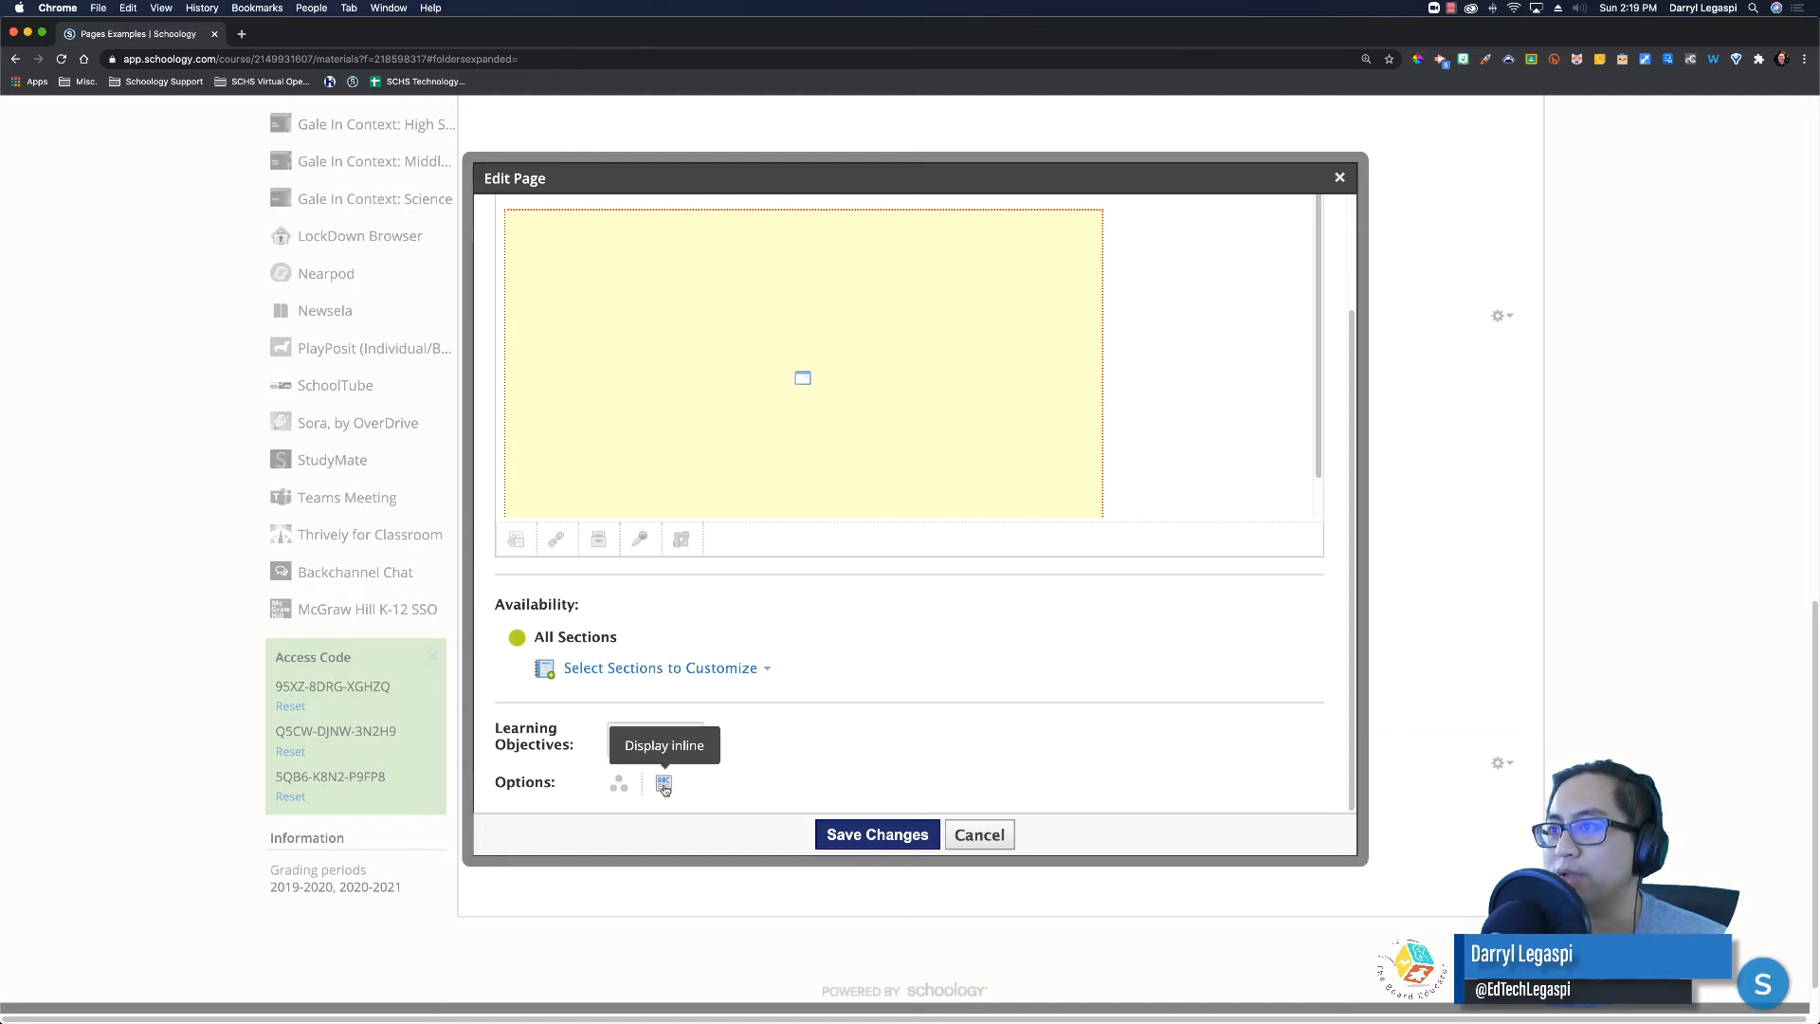
pyautogui.click(867, 834)
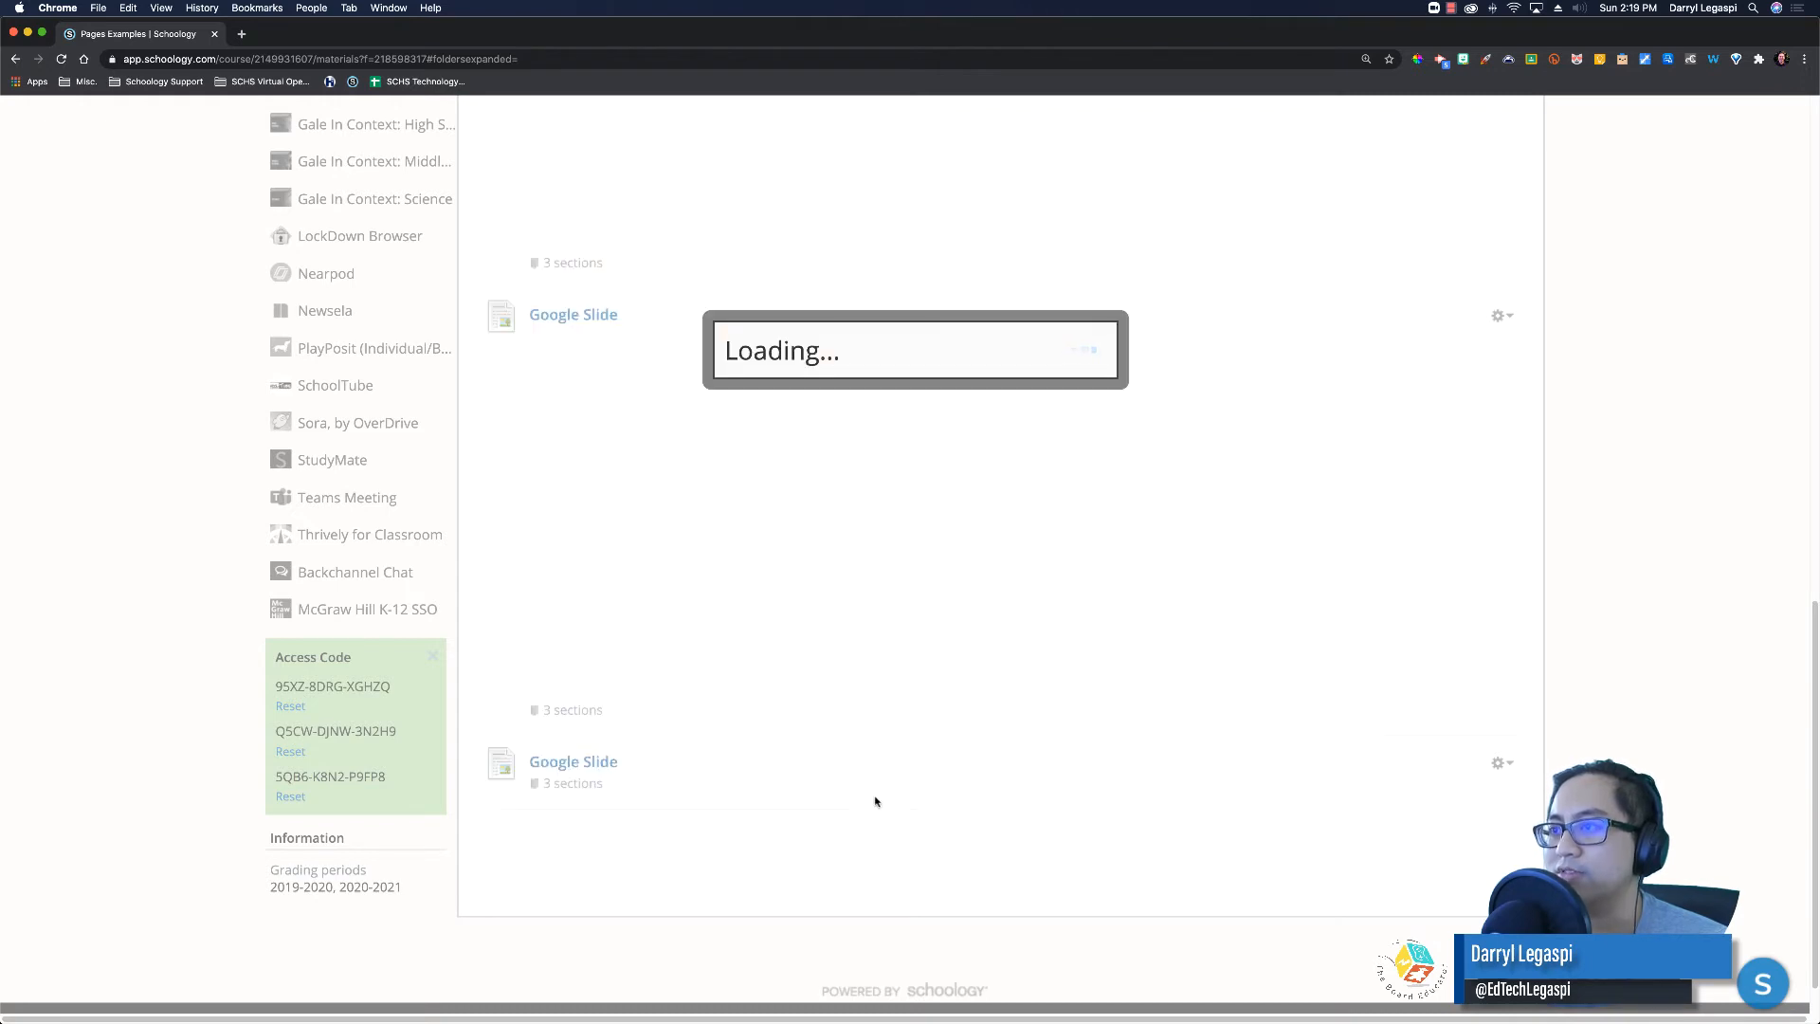
pyautogui.scroll(-4, 873, 761)
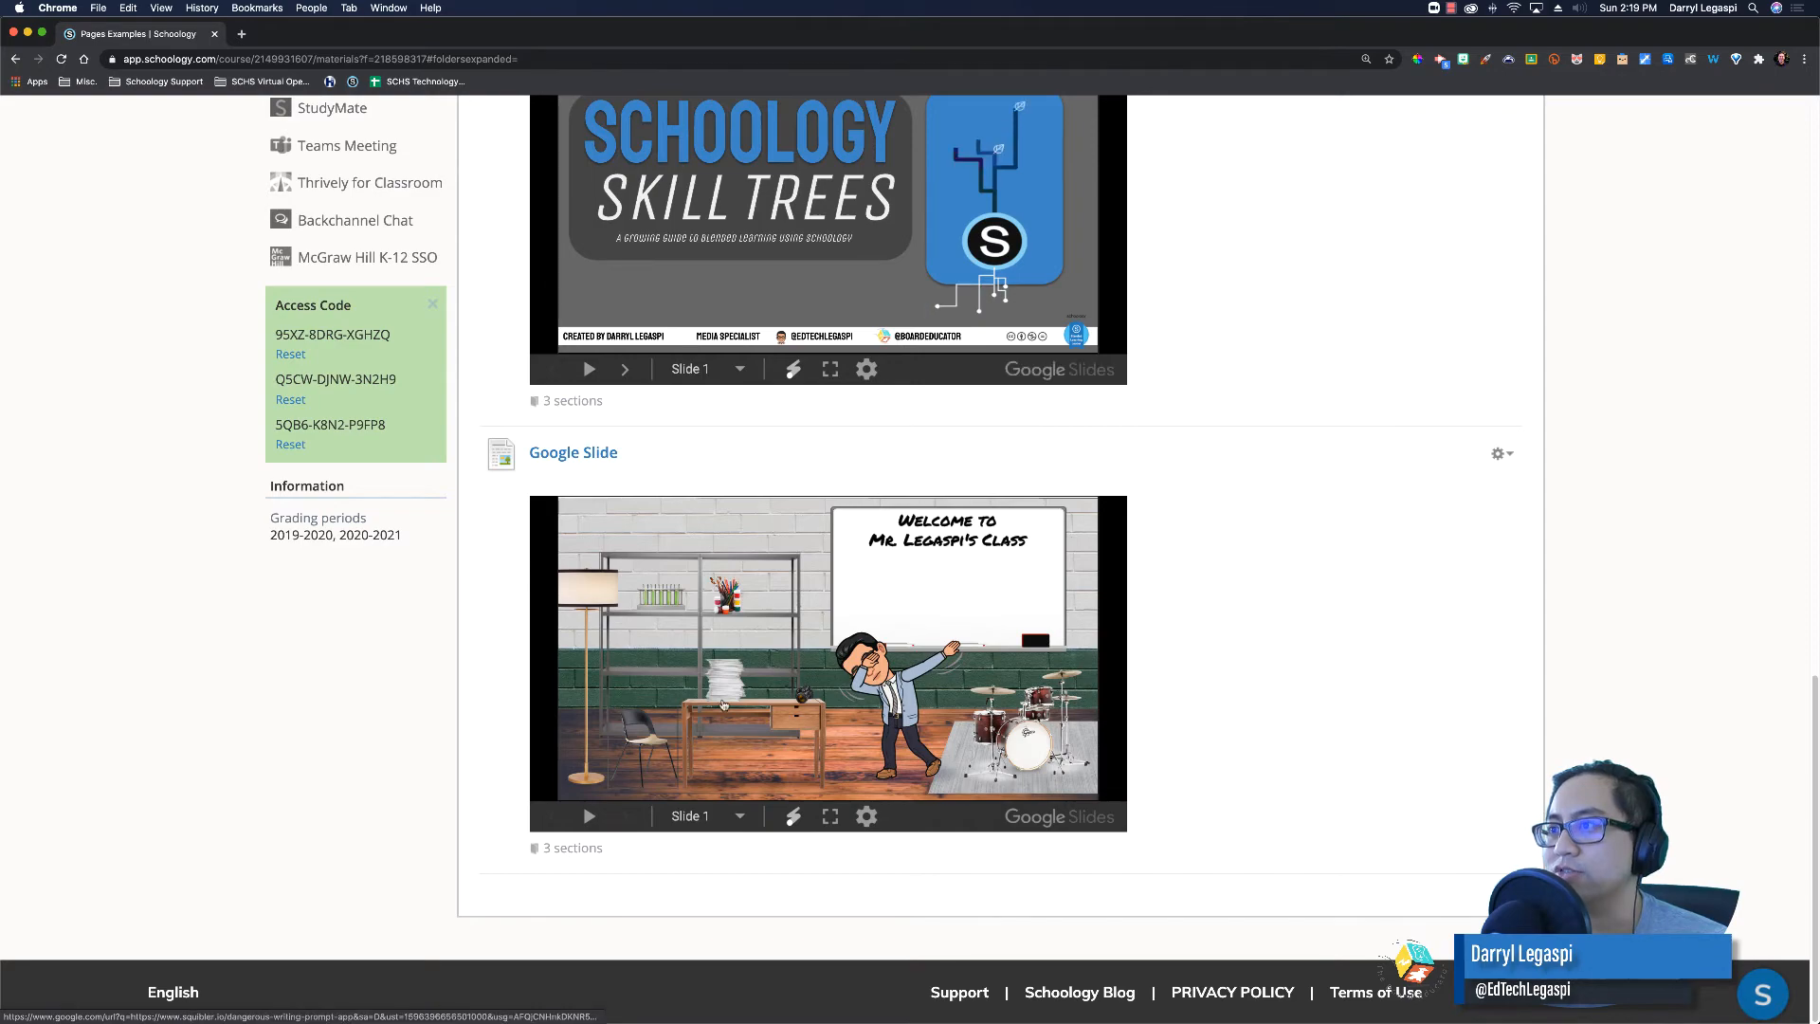
pyautogui.scroll(15, 722, 704)
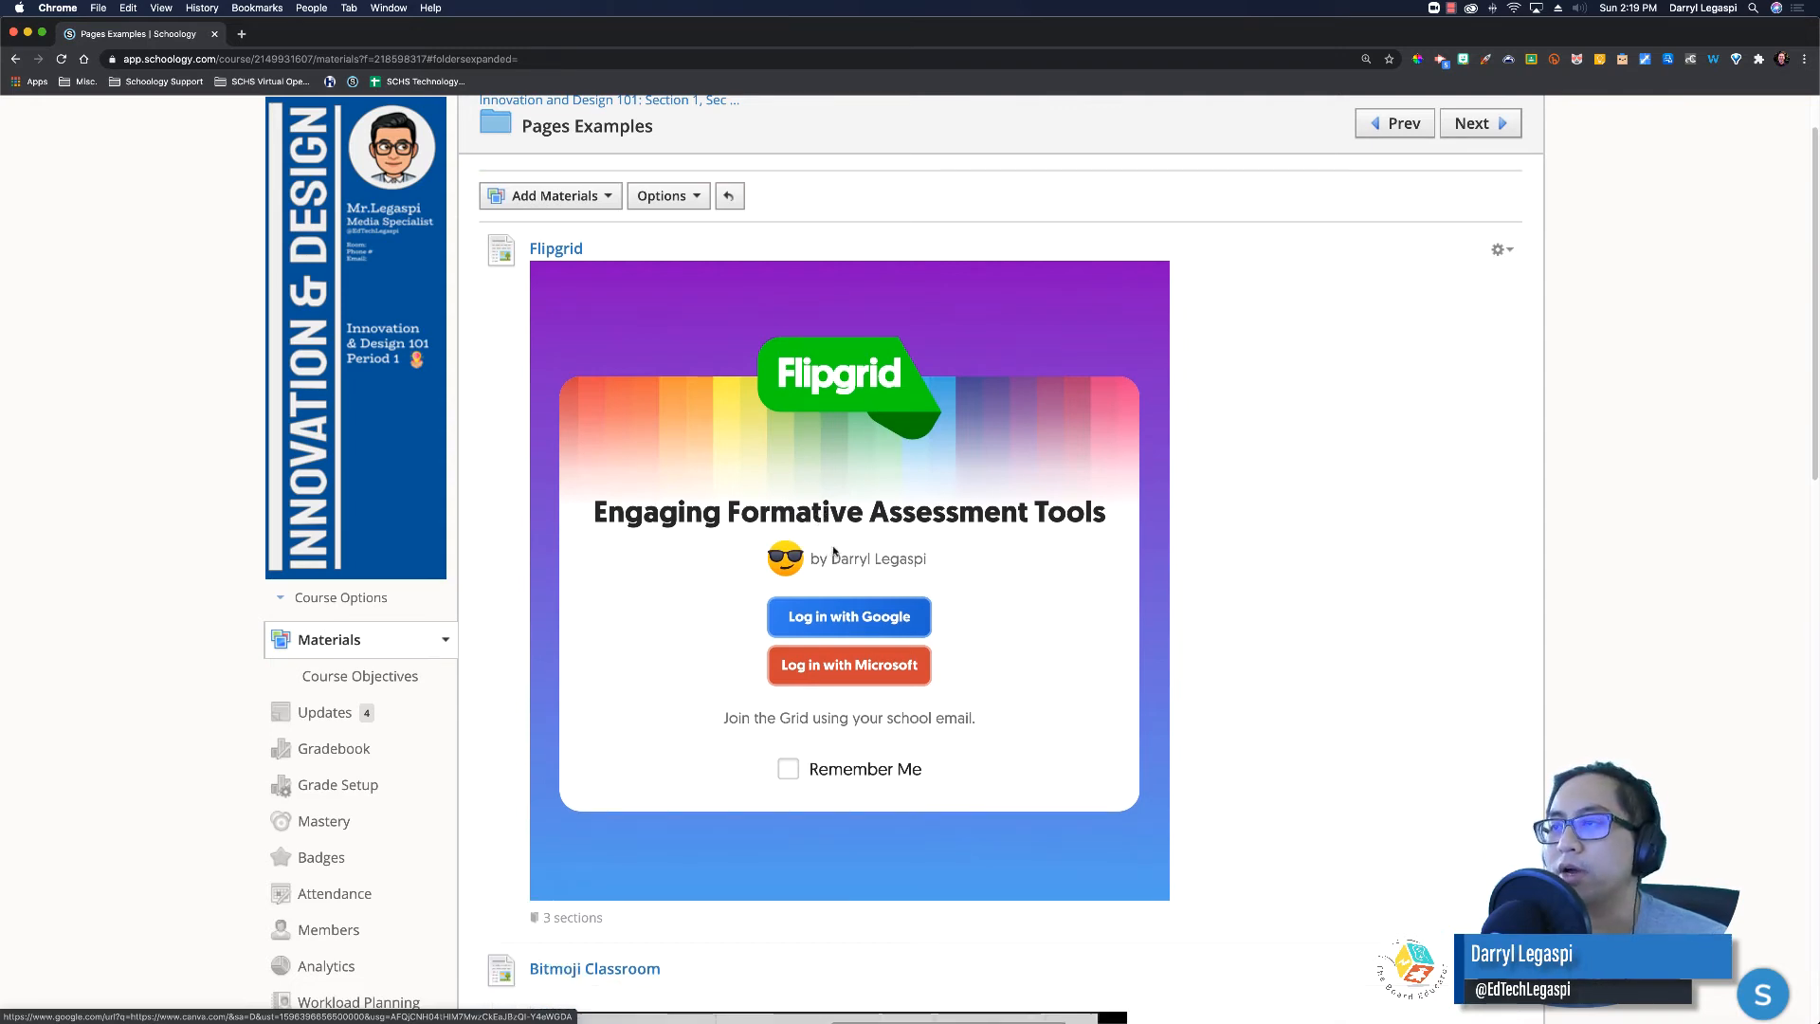
# Step: Add a new page from Add Materials and switch its body editor to HTML
pyautogui.scroll(-2, 1260, 723)
pyautogui.scroll(4, 1260, 723)
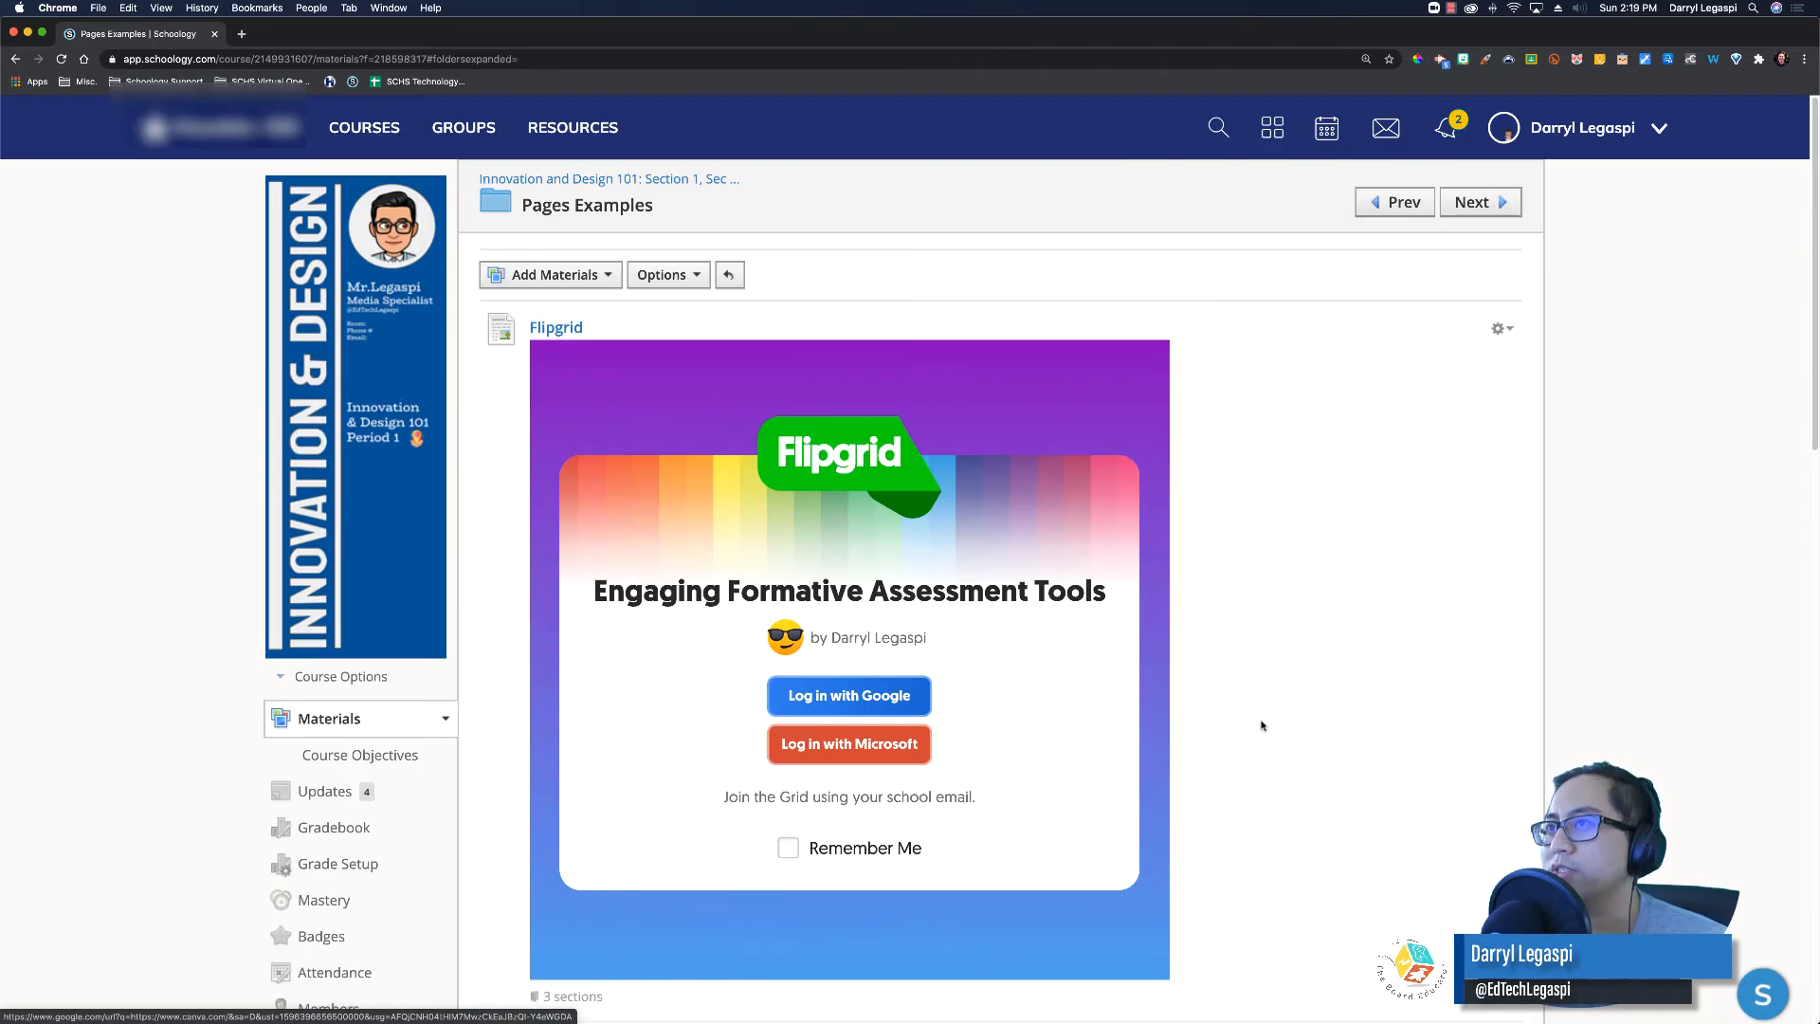
pyautogui.click(565, 276)
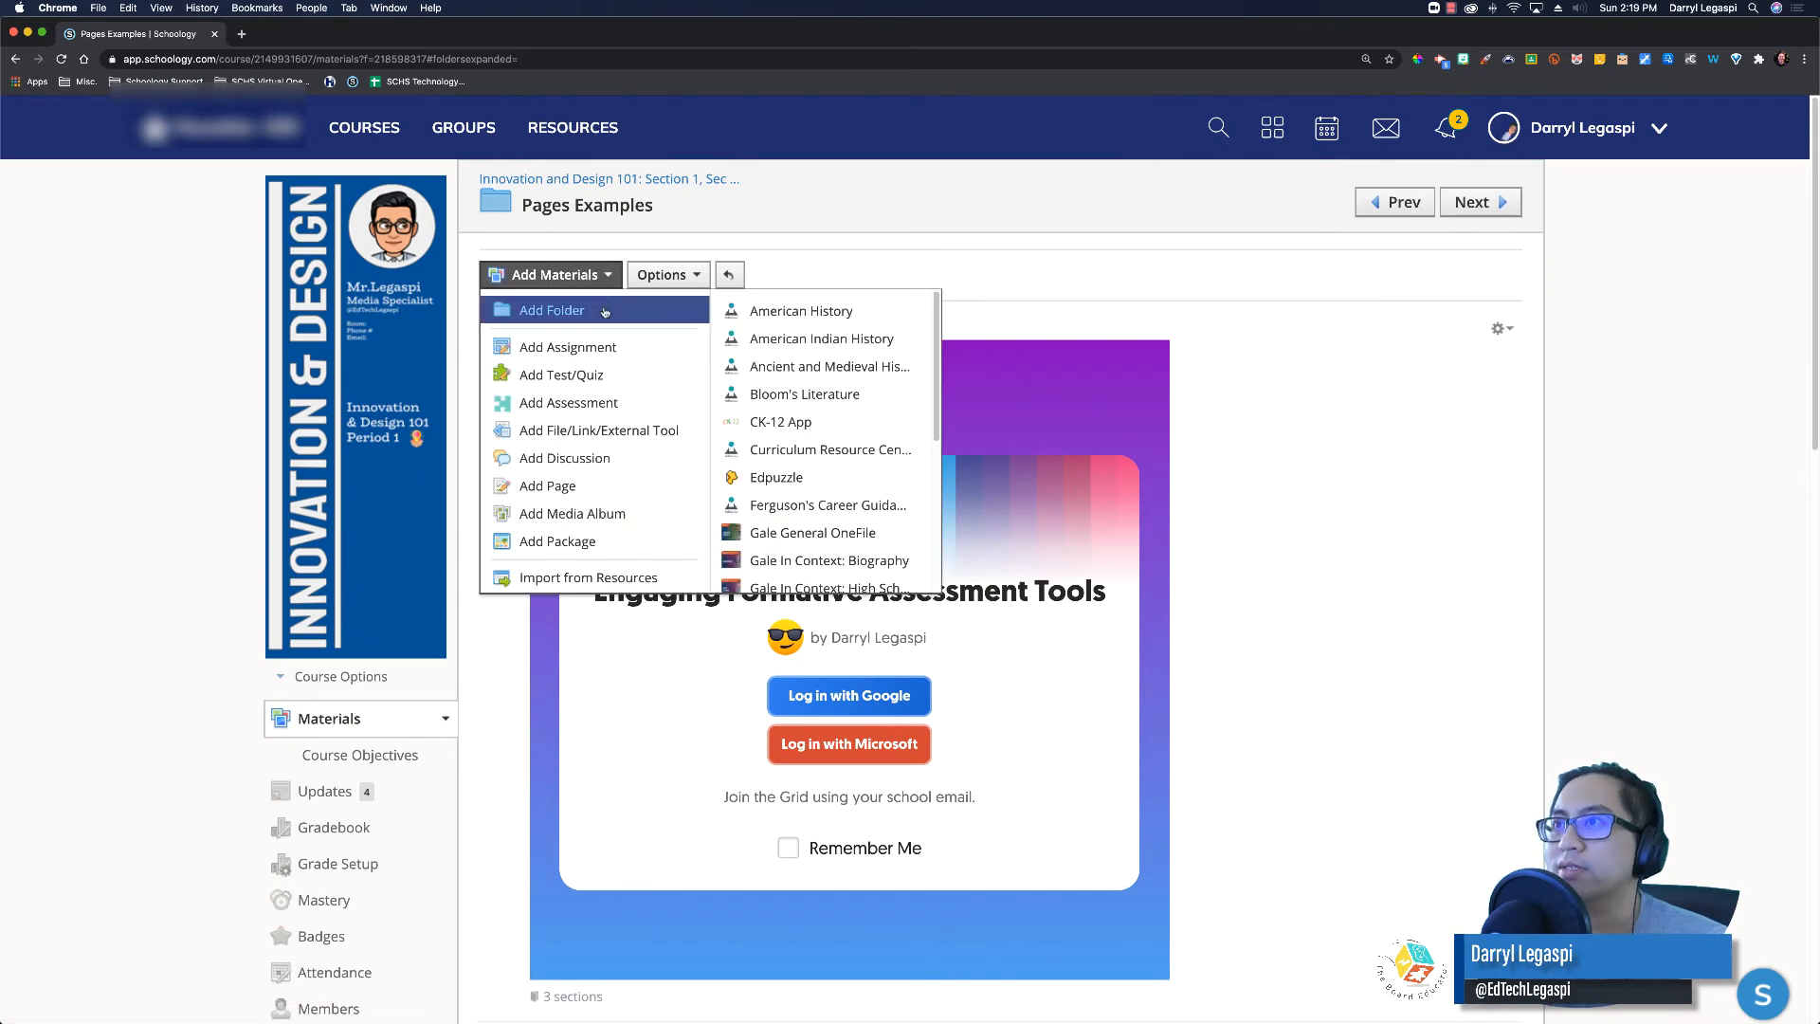
pyautogui.click(567, 485)
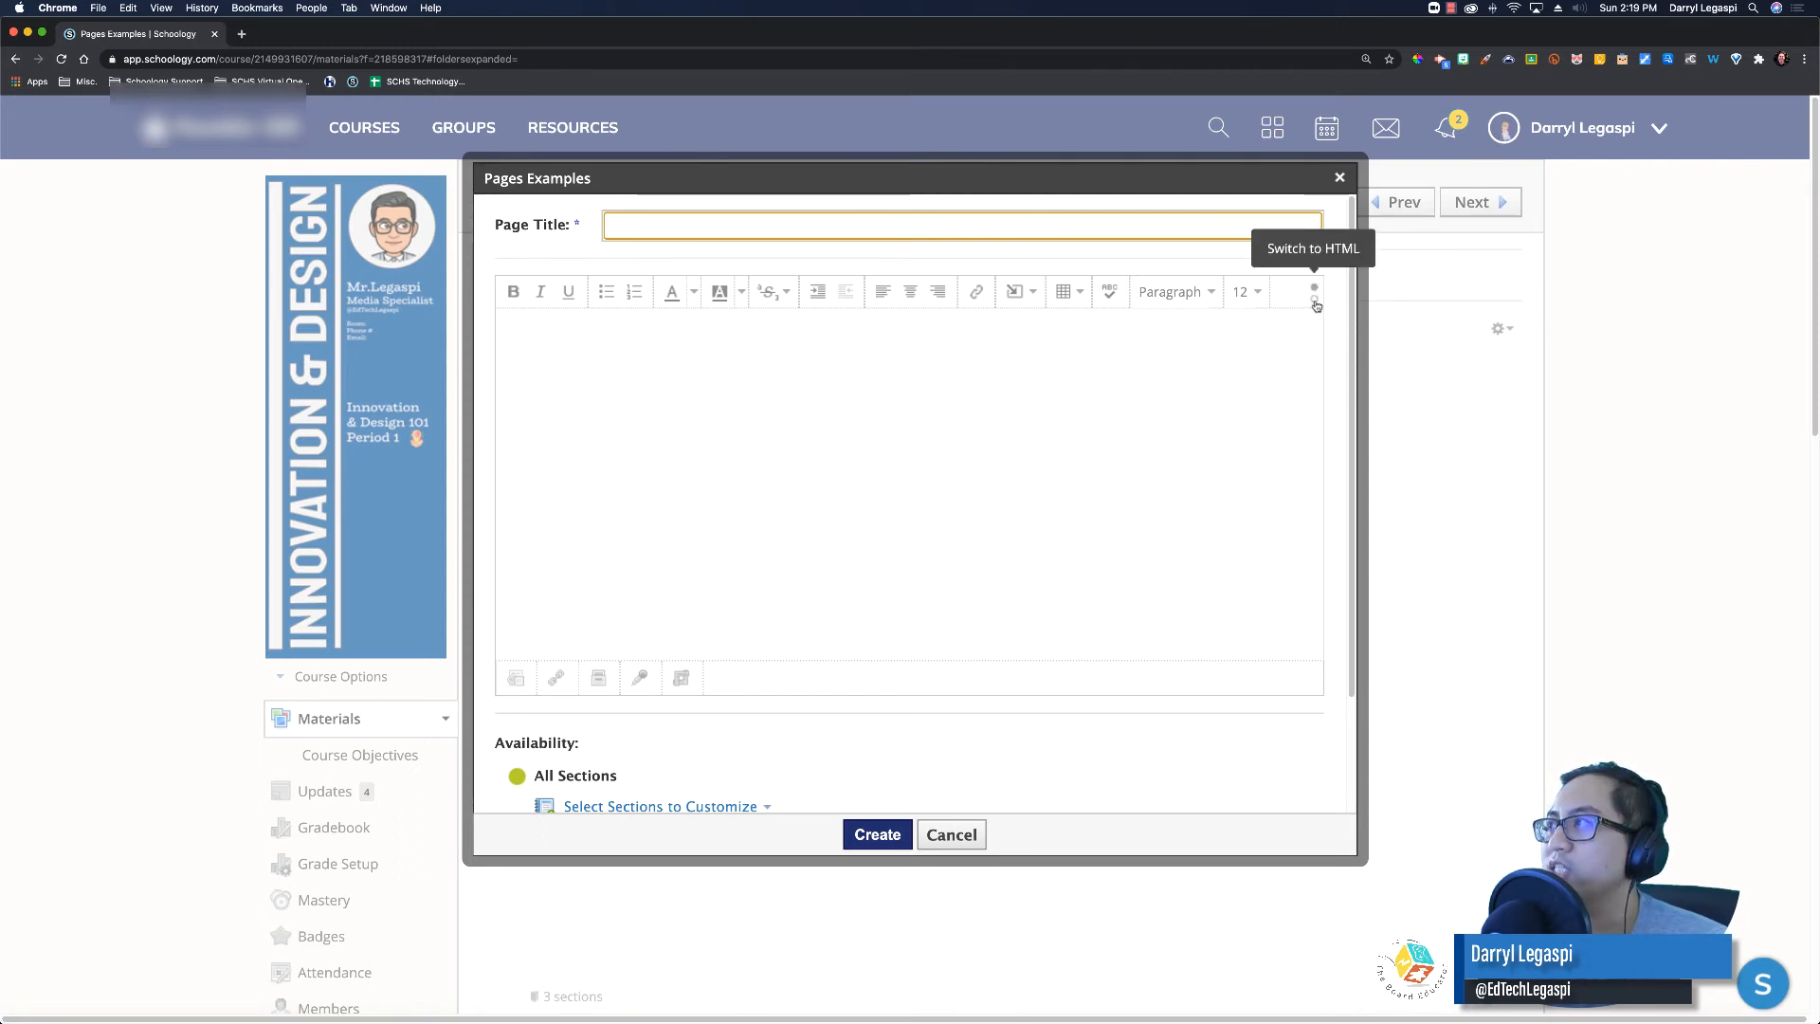
pyautogui.click(1315, 304)
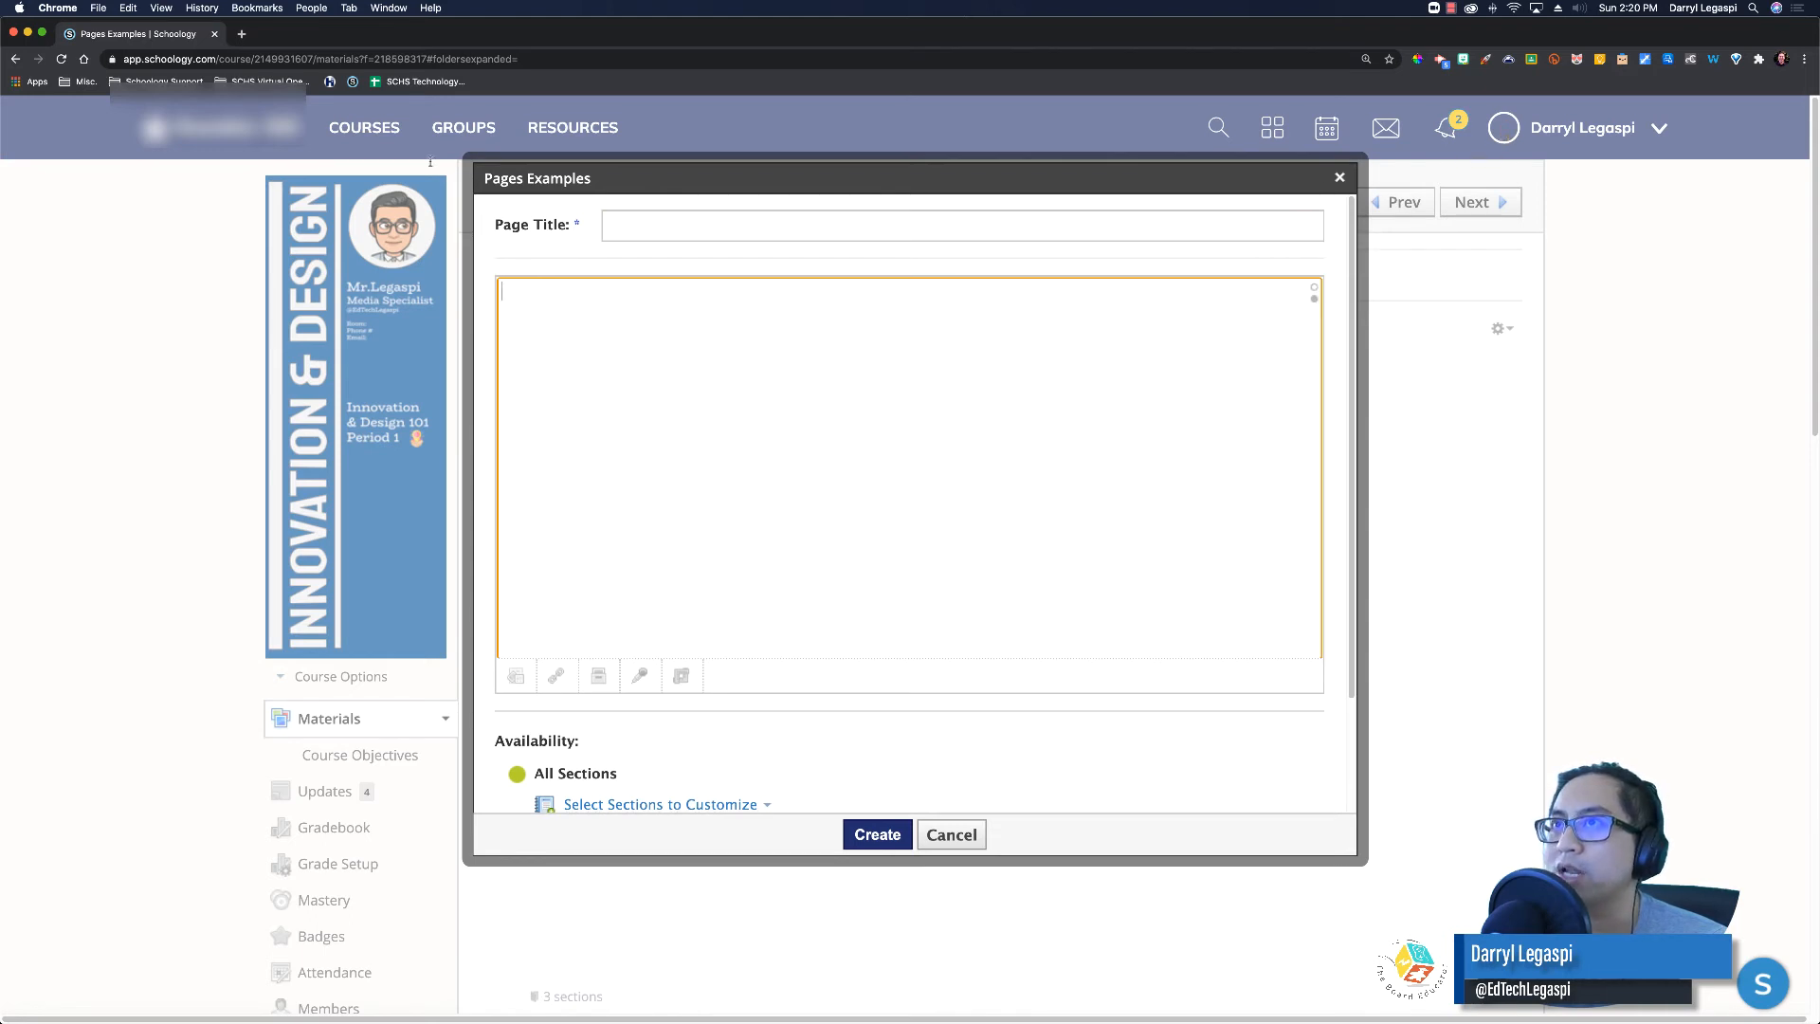
# Step: Copy the SCHS Staff Videos grid's embed code from the Flipgrid educator dashboard
pyautogui.click(241, 33)
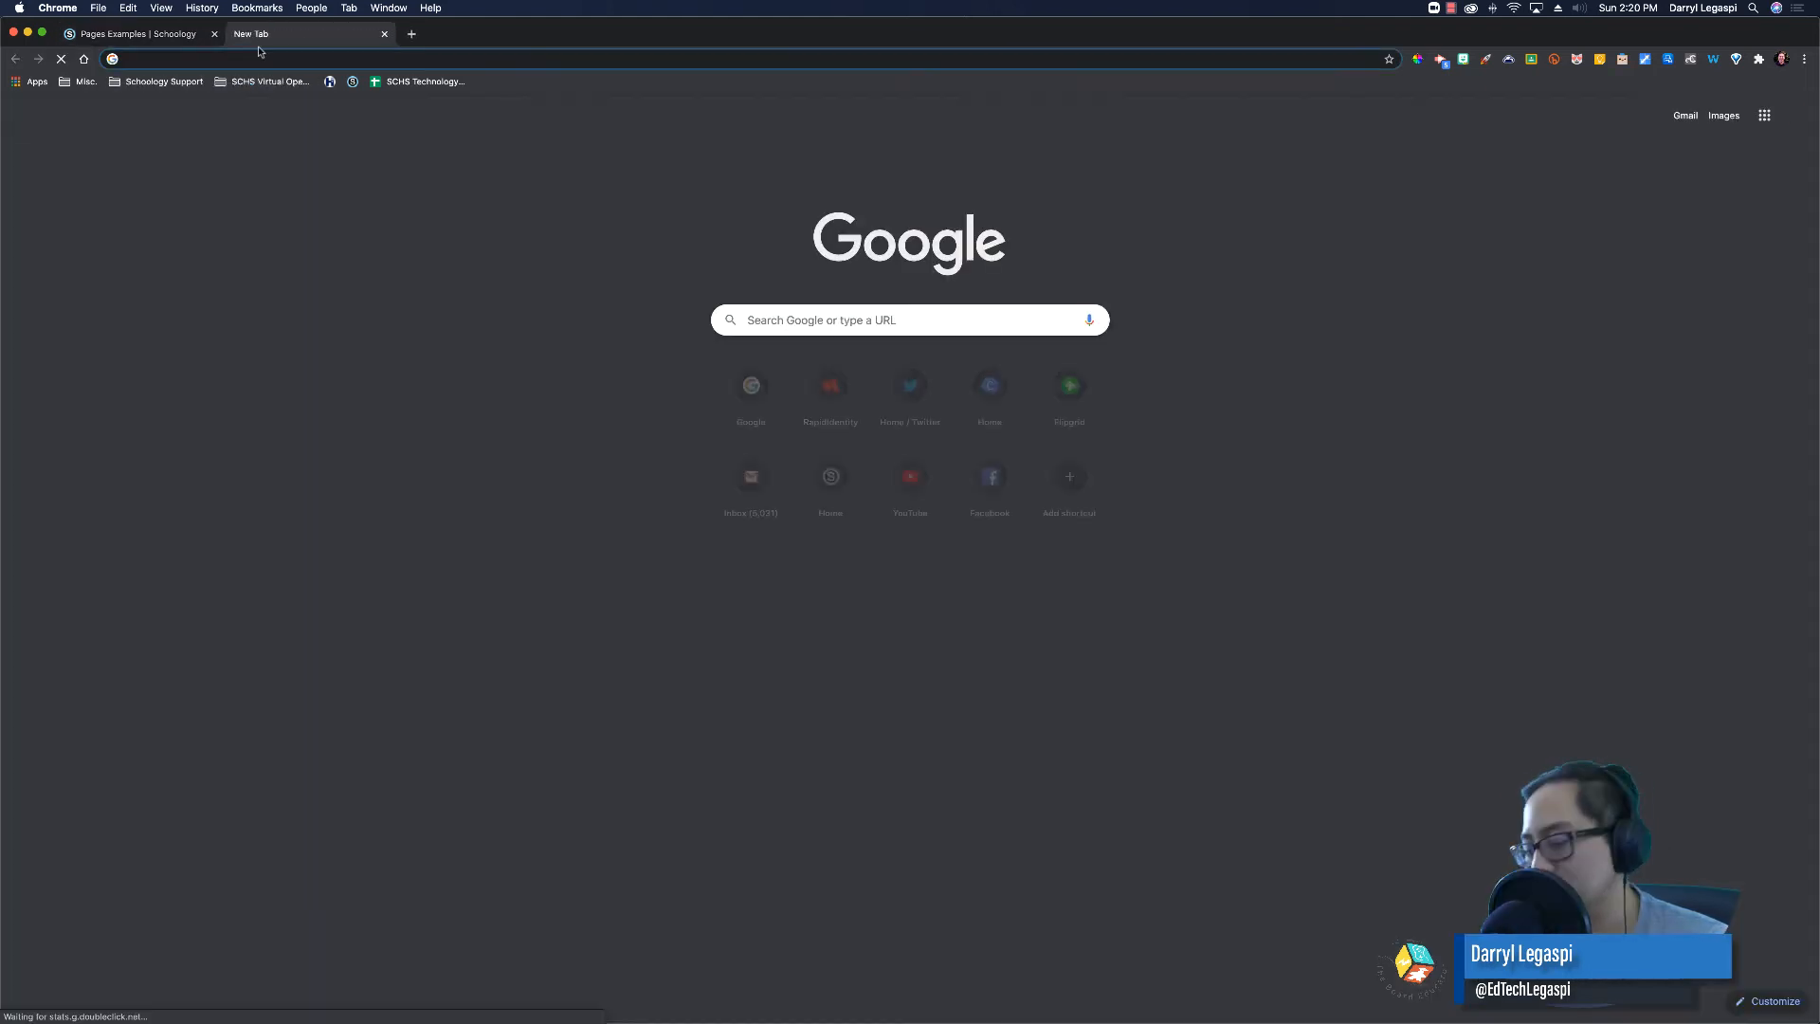
pyautogui.write('flipgrid.com')
pyautogui.press('Return')
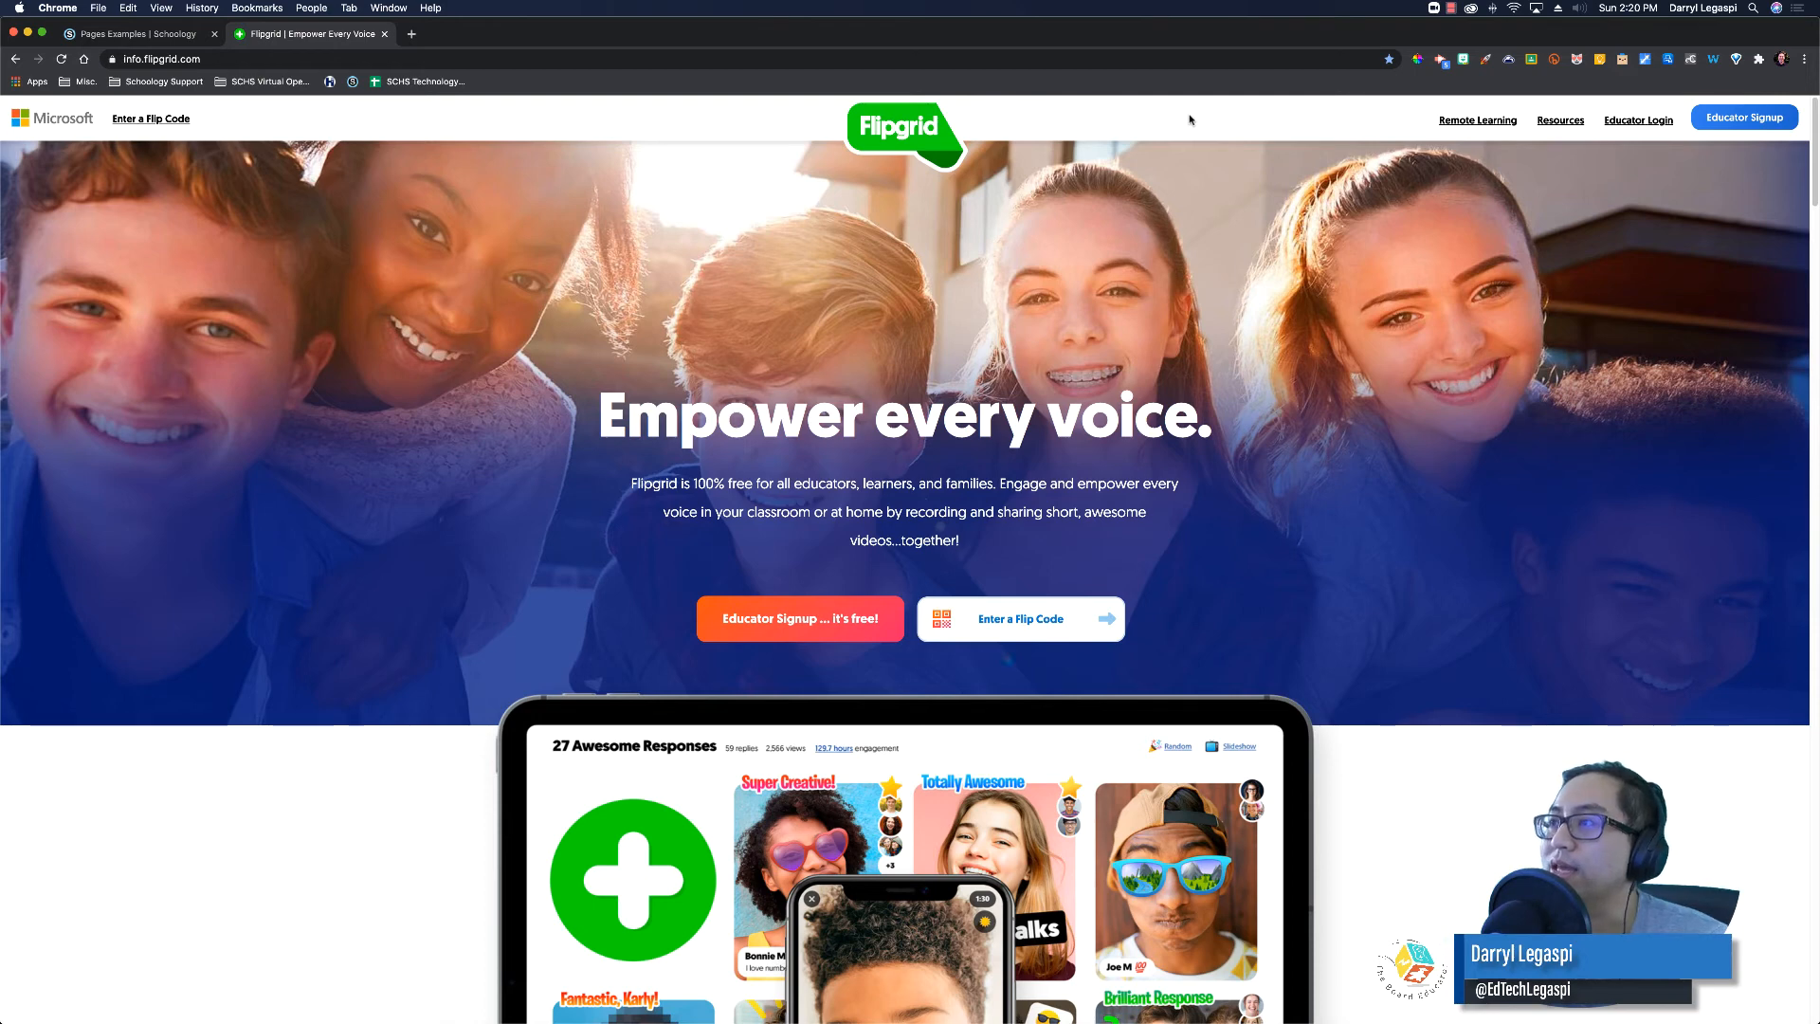
pyautogui.click(1637, 122)
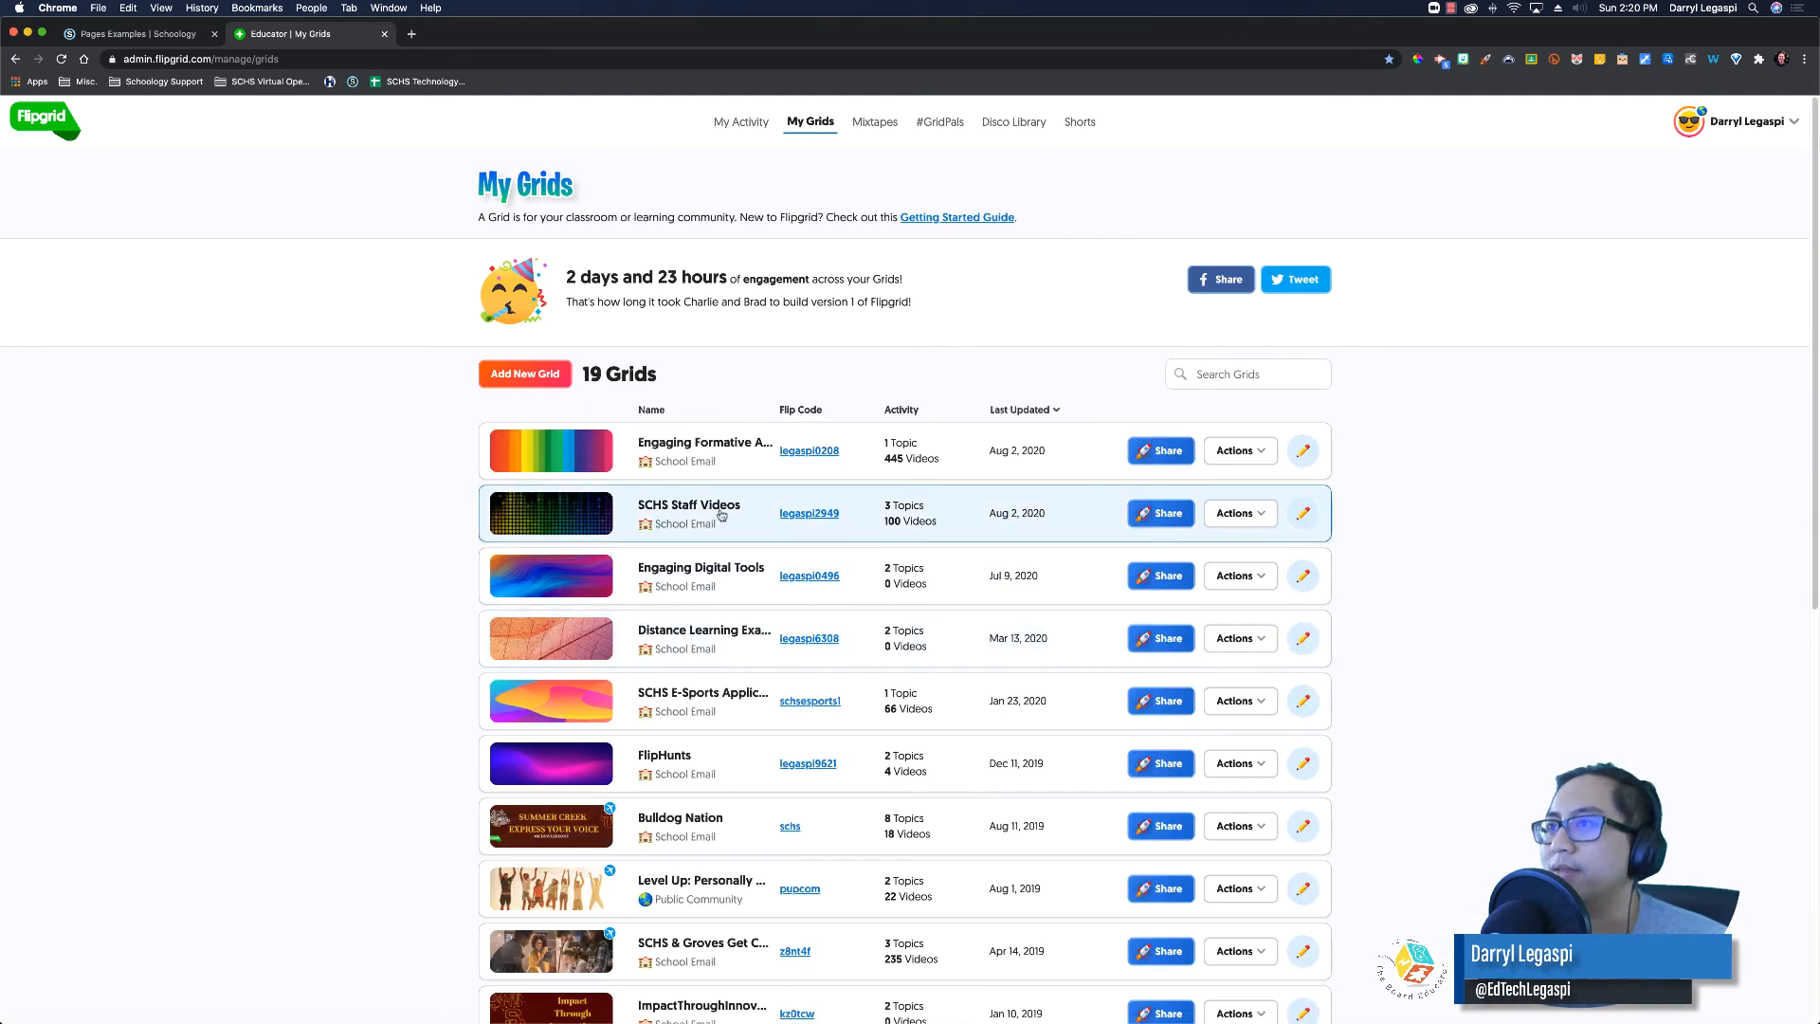
pyautogui.click(1169, 517)
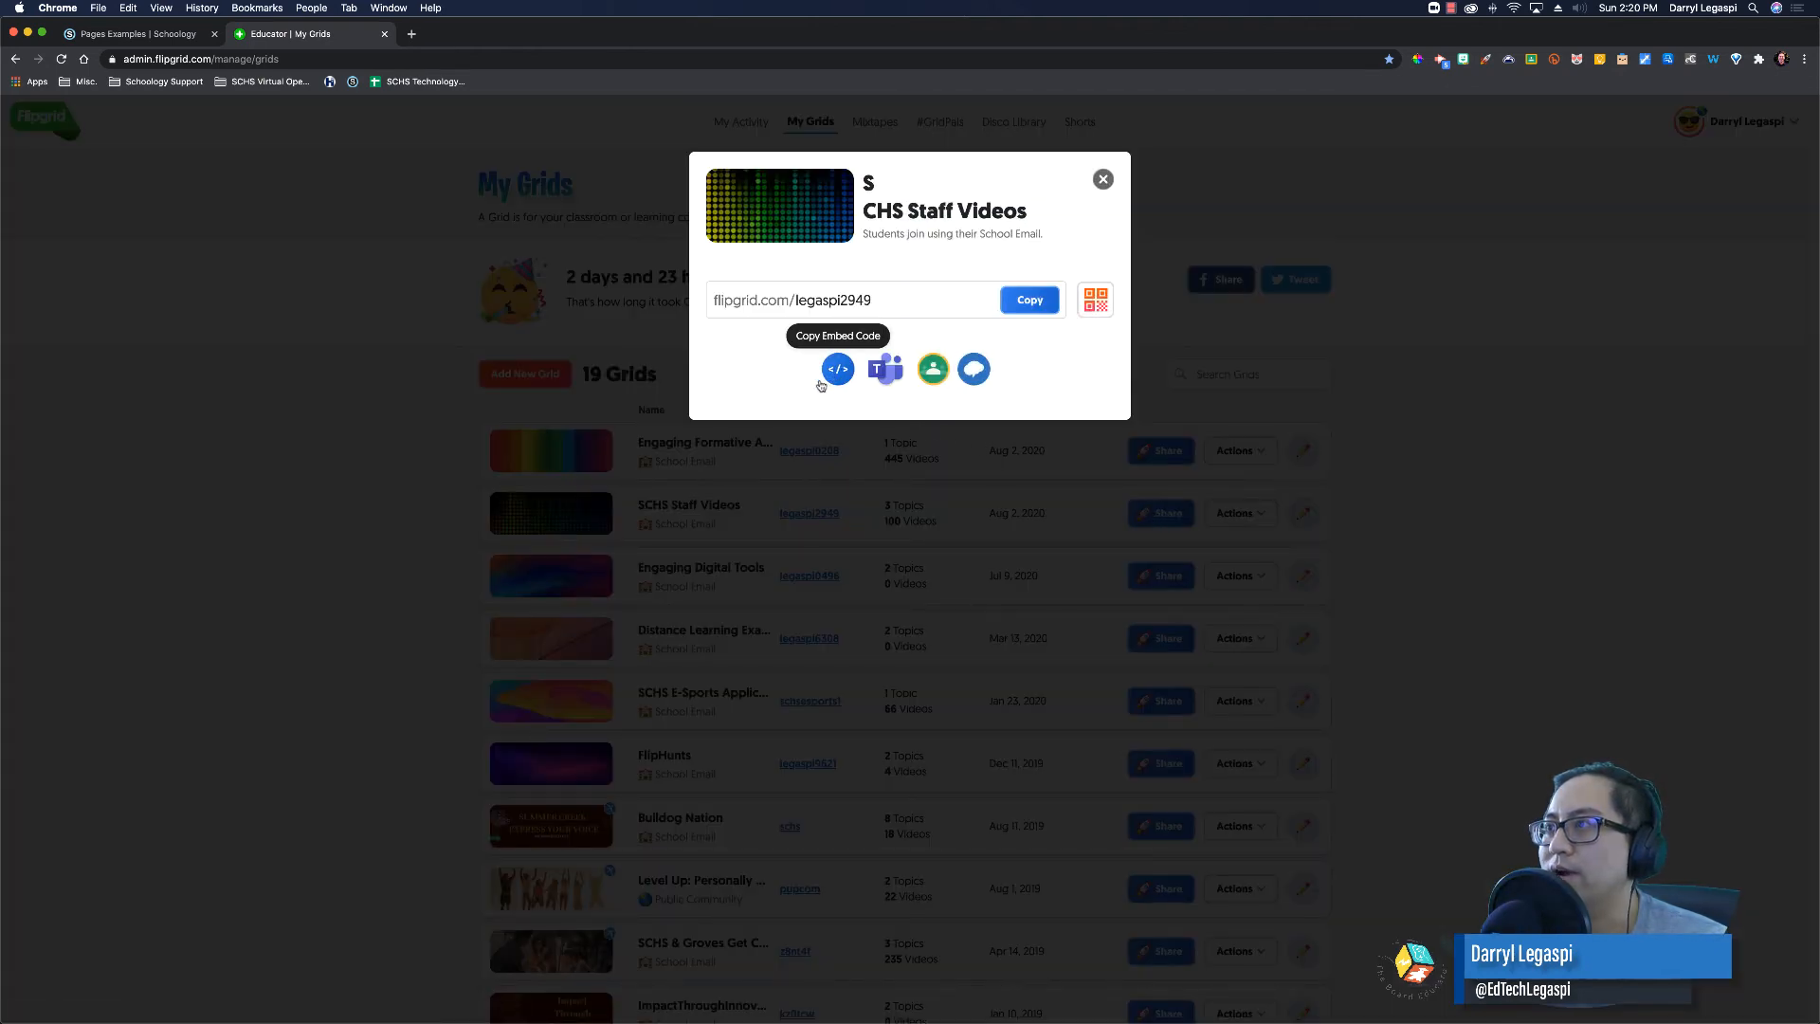
pyautogui.click(839, 372)
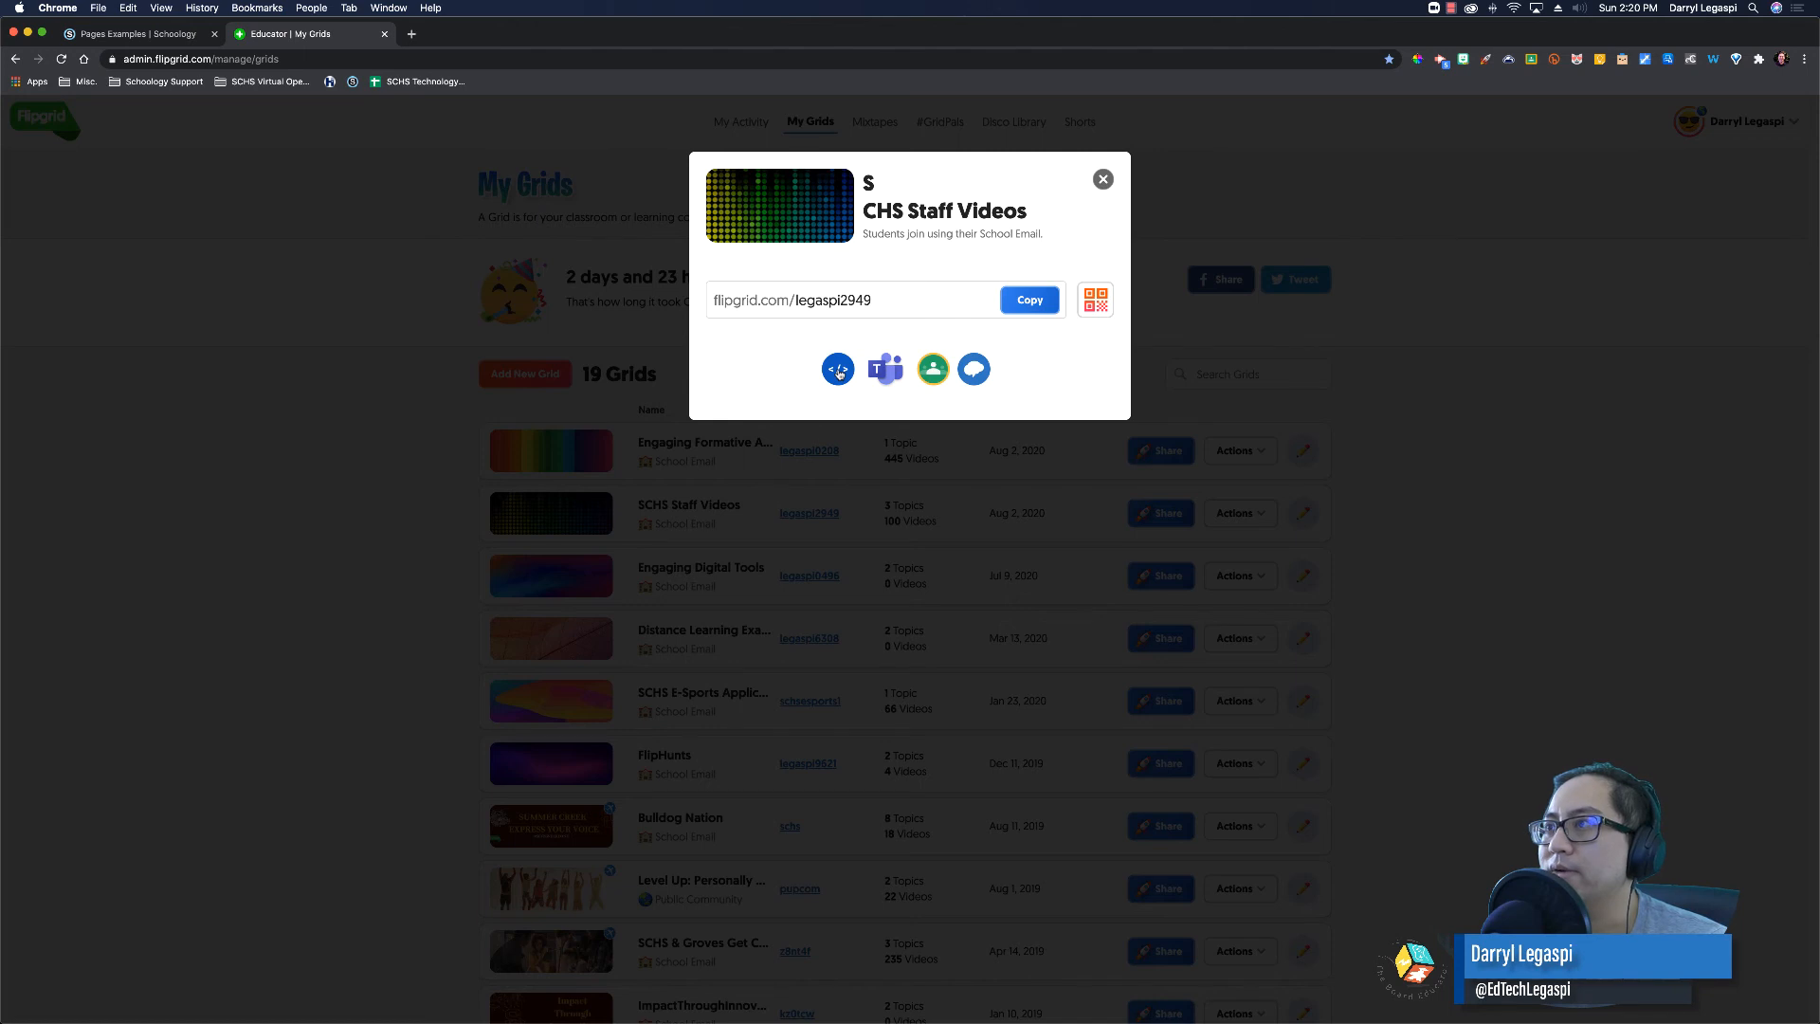
pyautogui.click(166, 36)
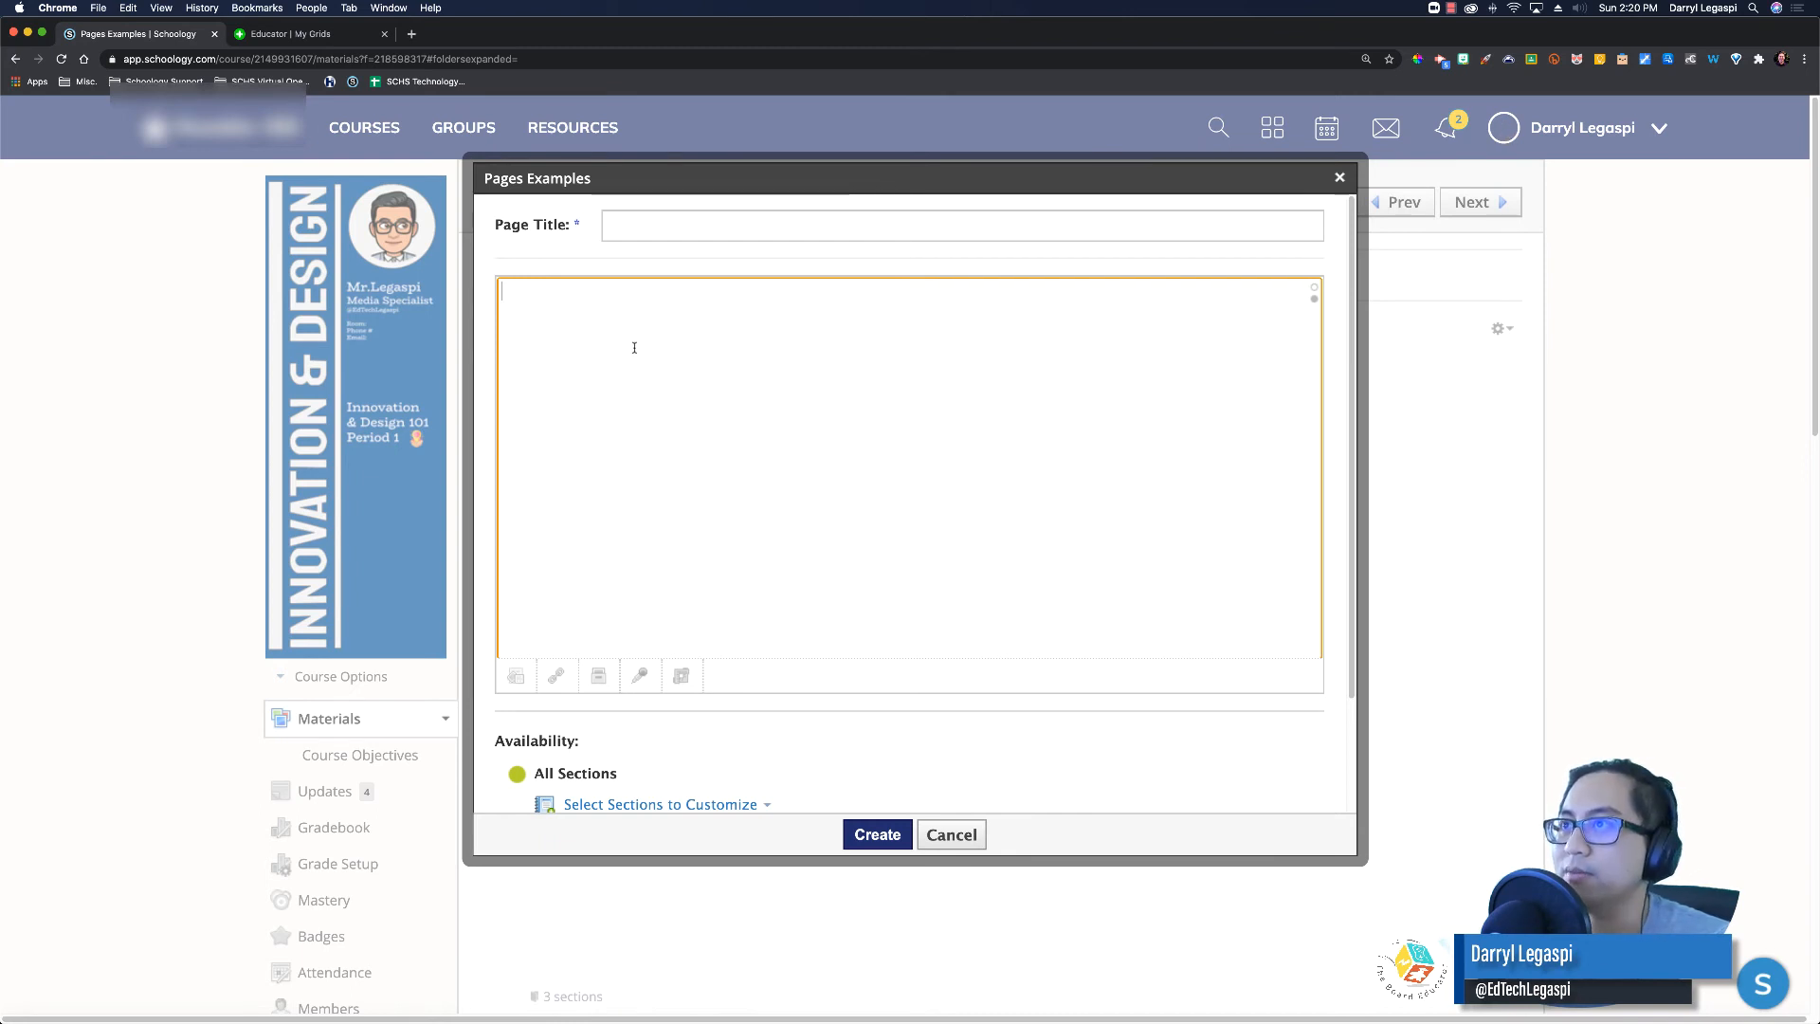
# Step: Paste the Flipgrid embed code, title the page 'Flipgrid', set it inline, and create it
pyautogui.click(638, 219)
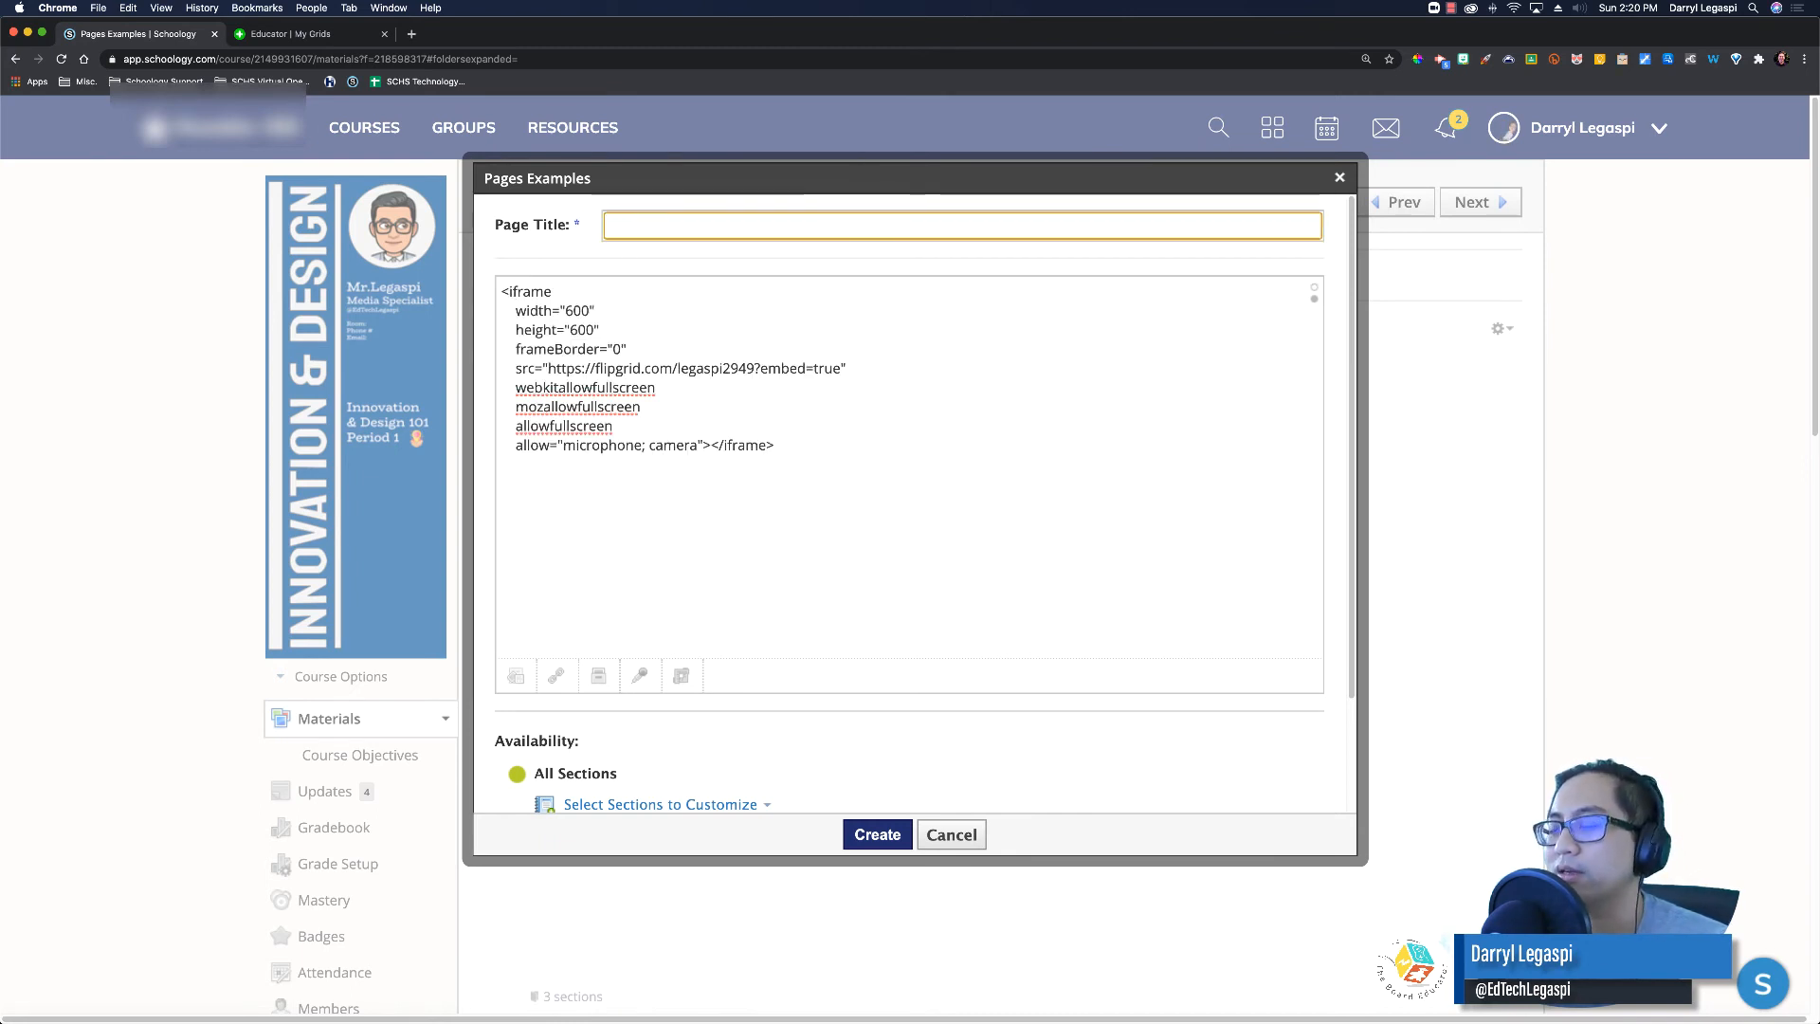
pyautogui.write('Flipgrid')
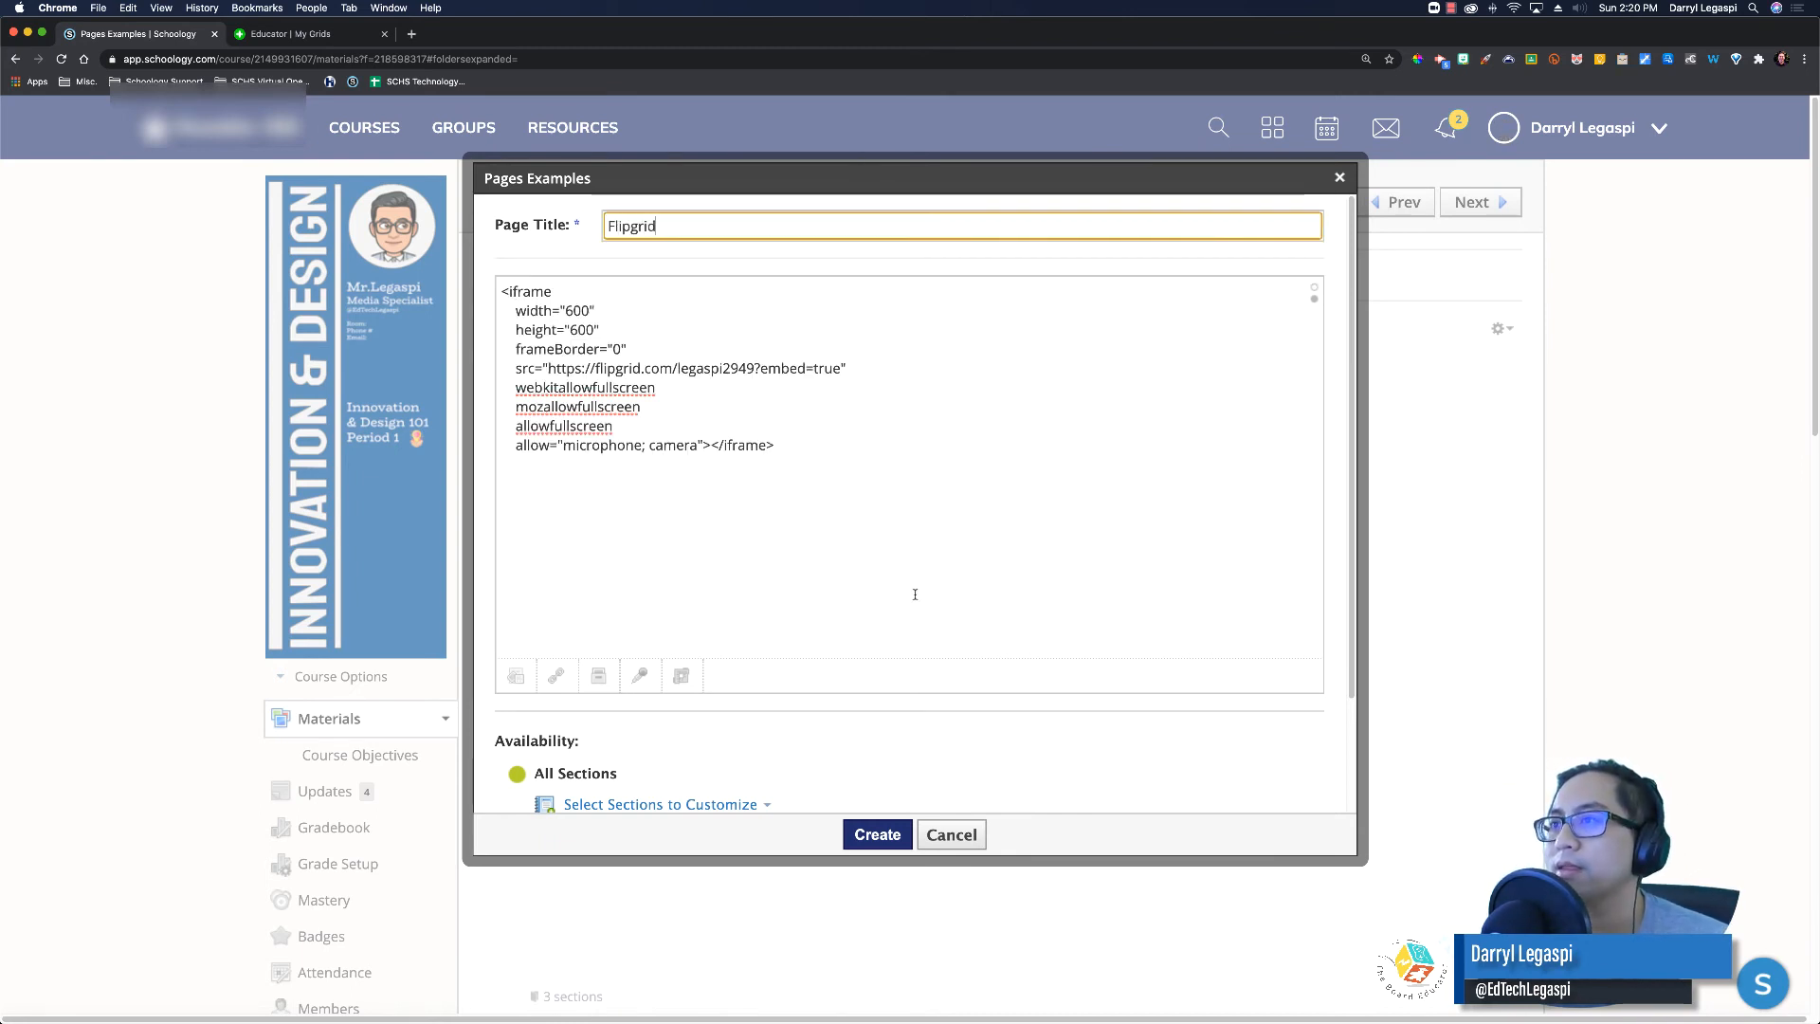
pyautogui.scroll(-3, 915, 594)
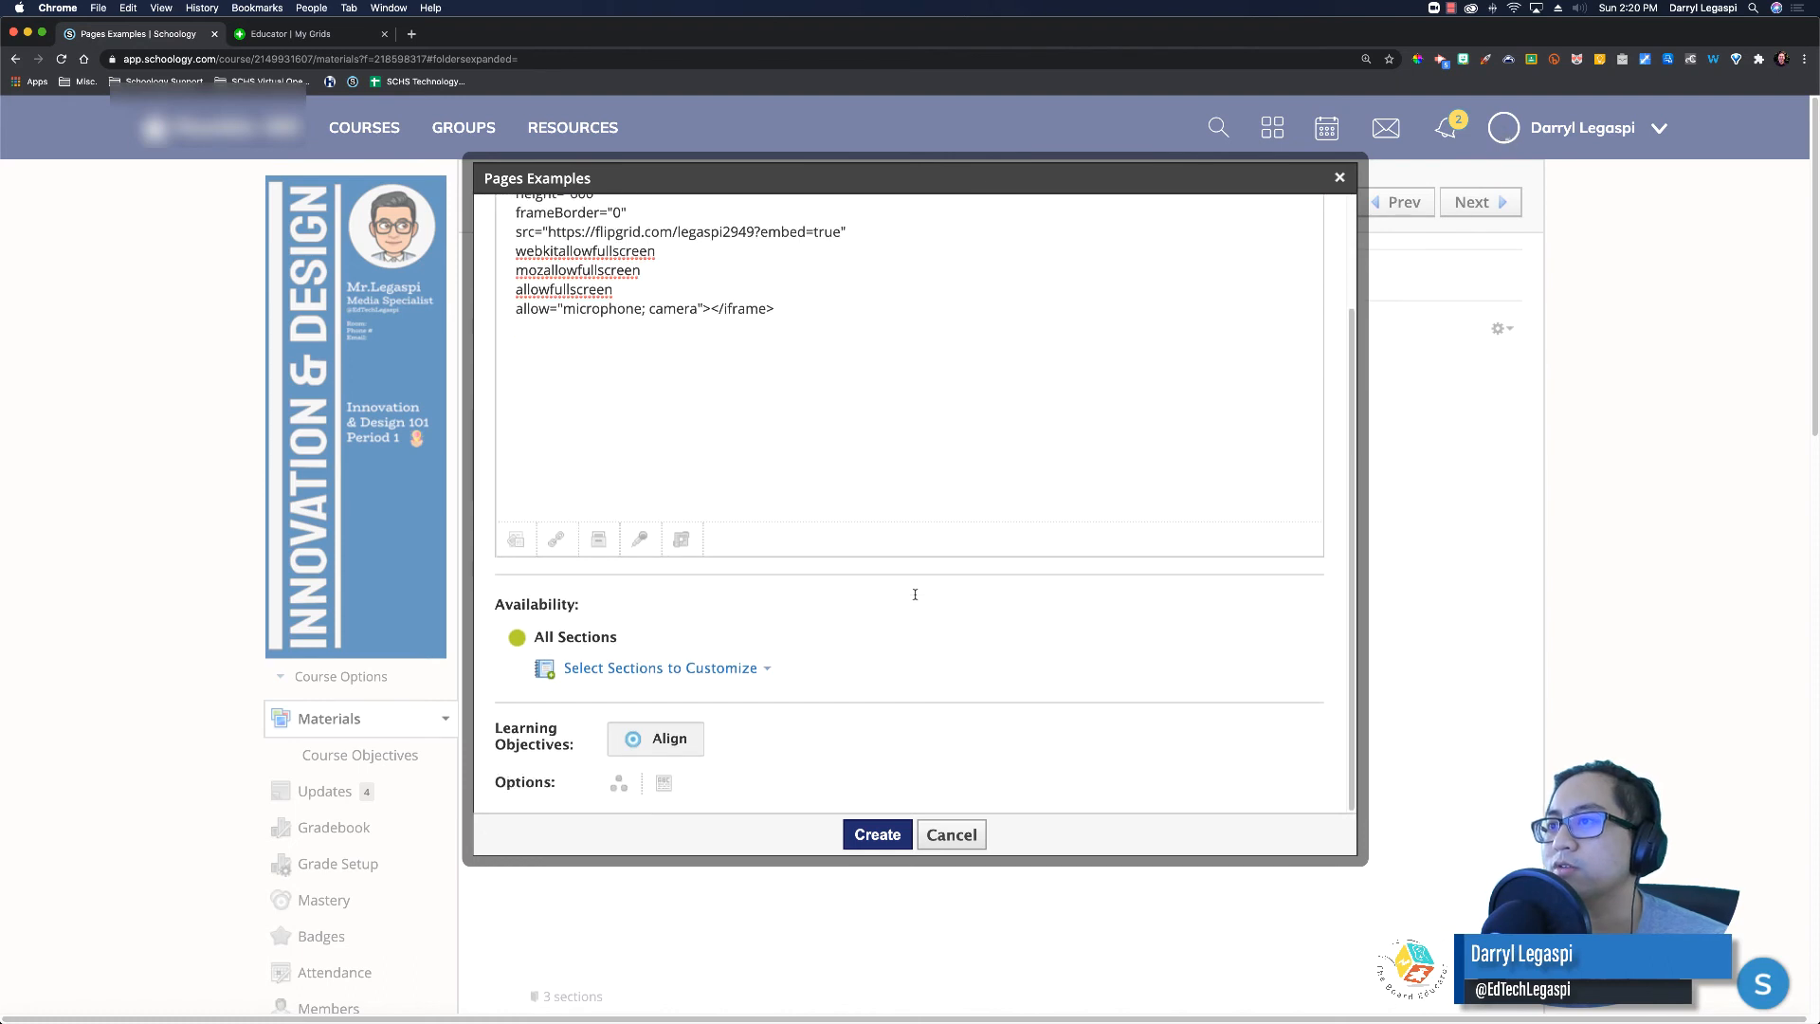
pyautogui.click(664, 785)
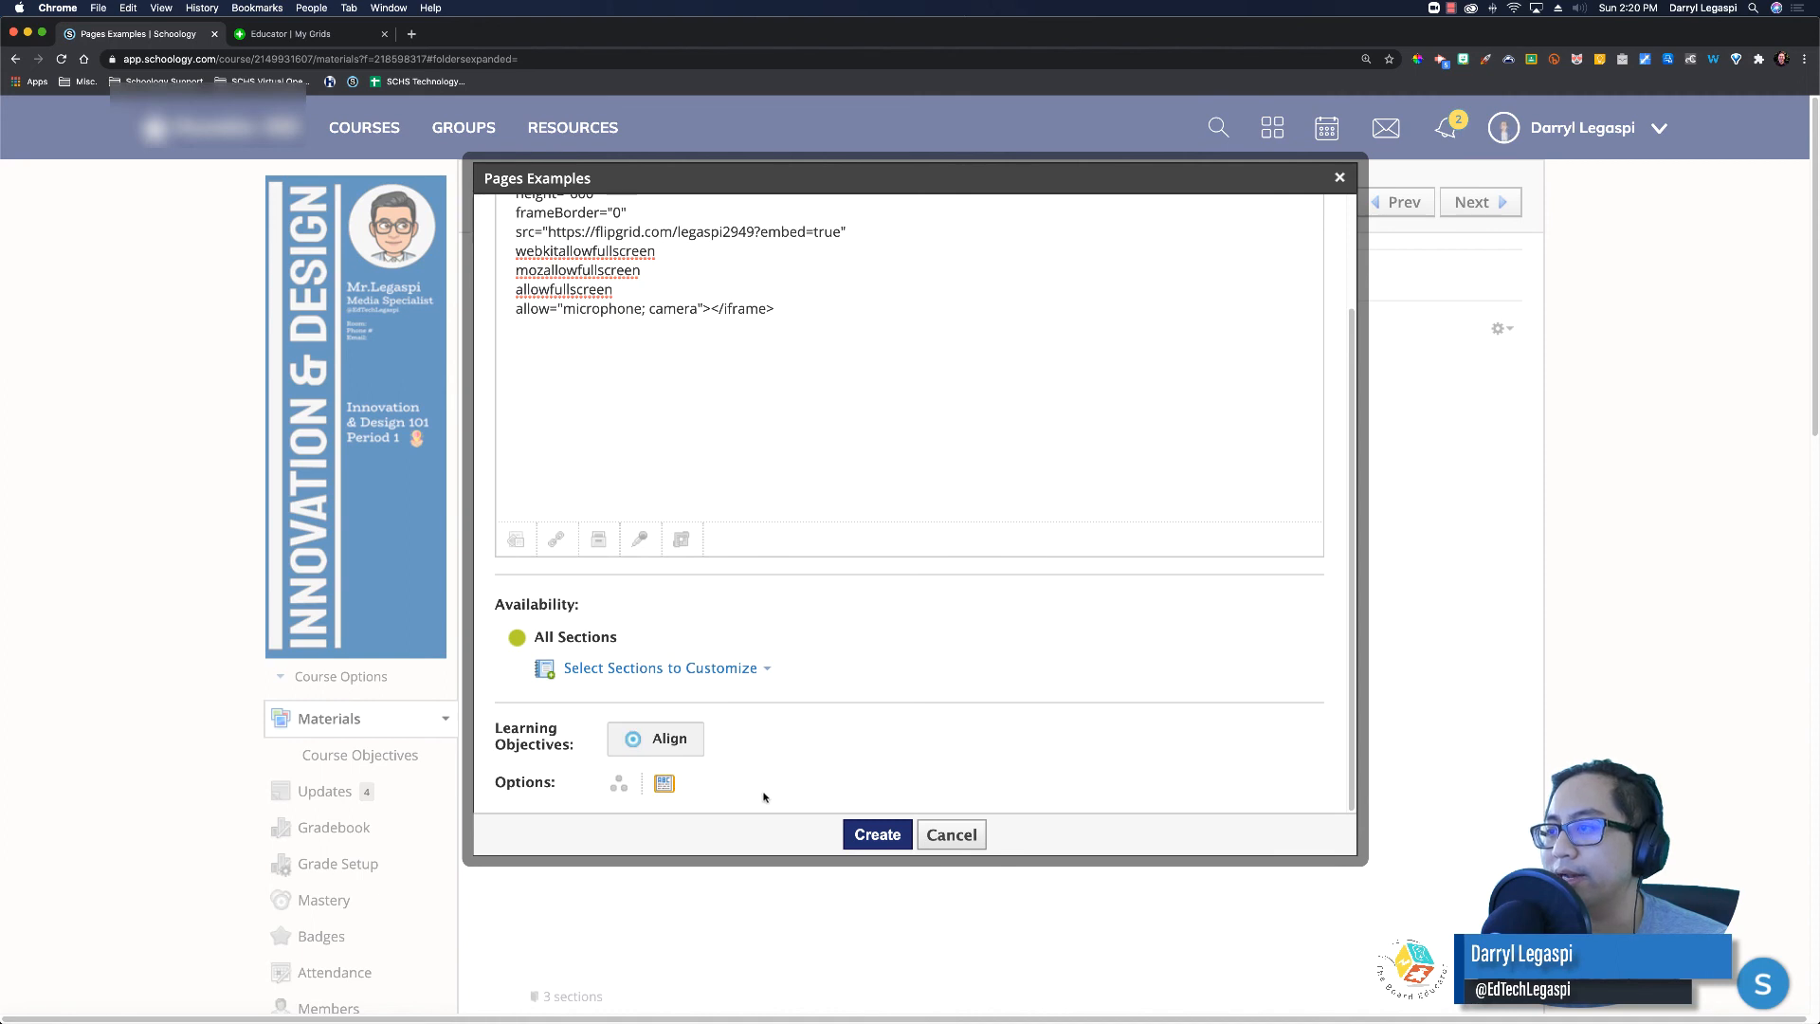
pyautogui.click(877, 834)
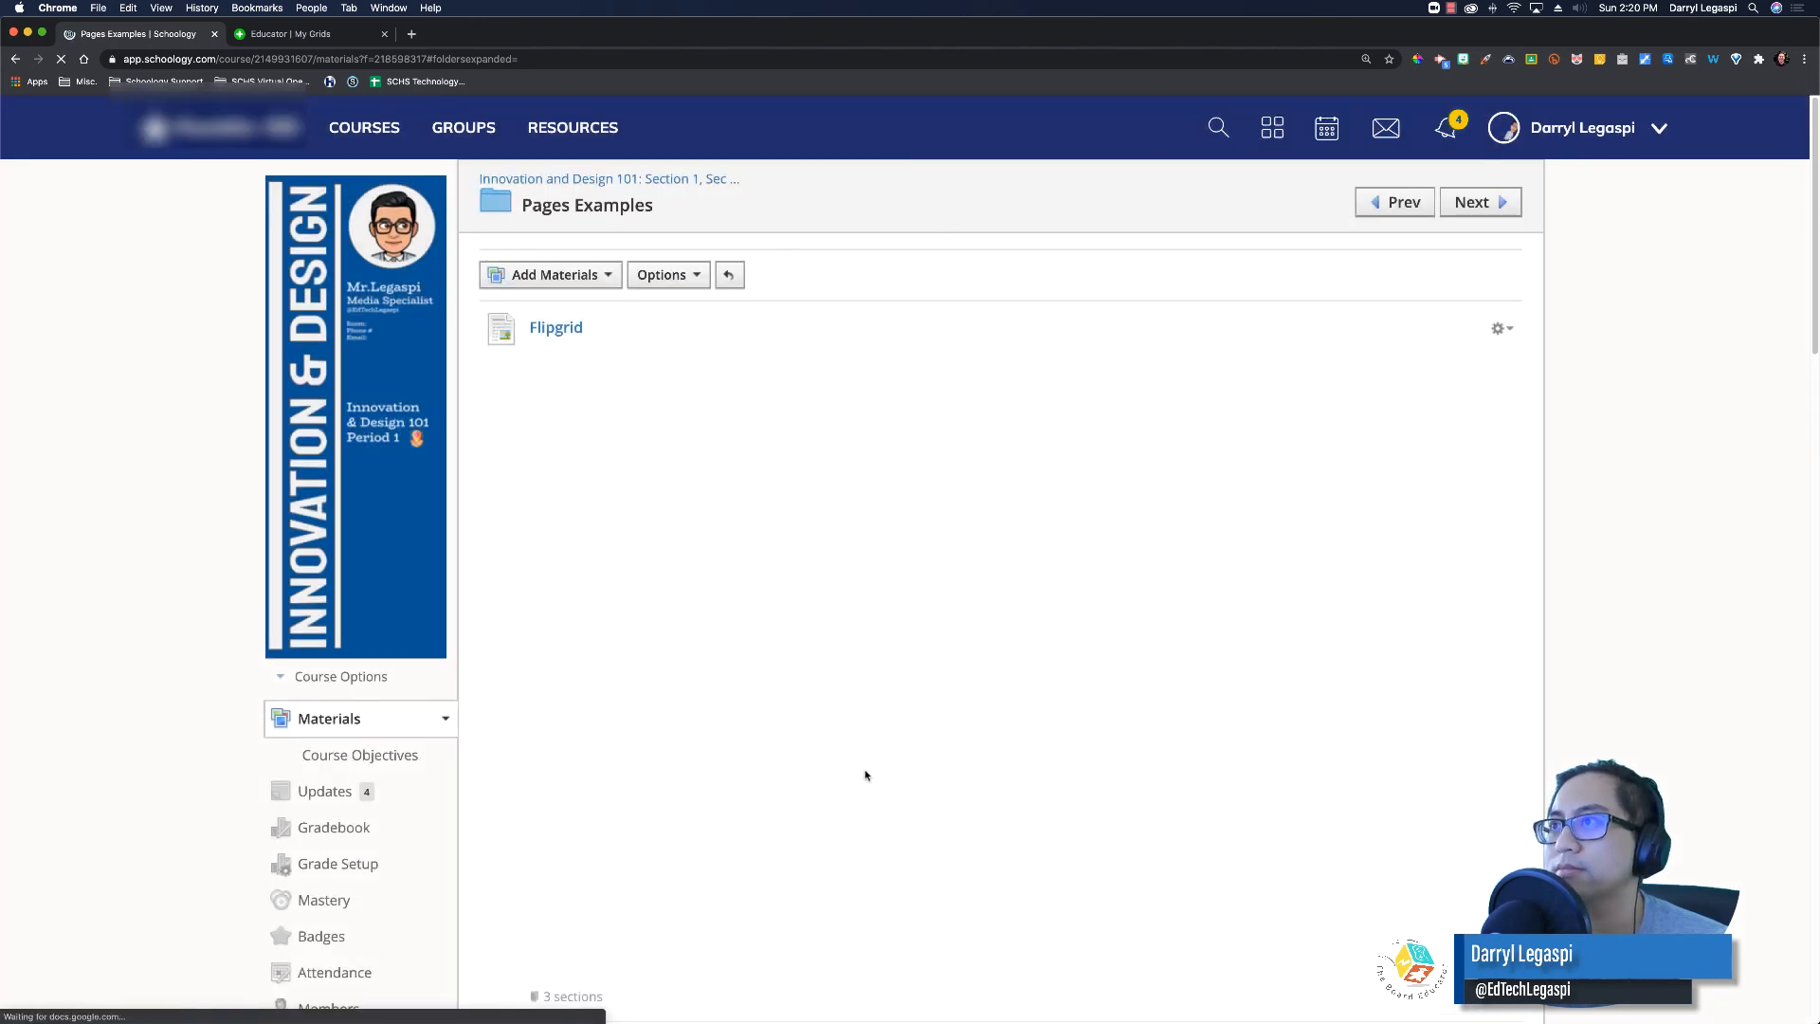
pyautogui.scroll(-20, 988, 801)
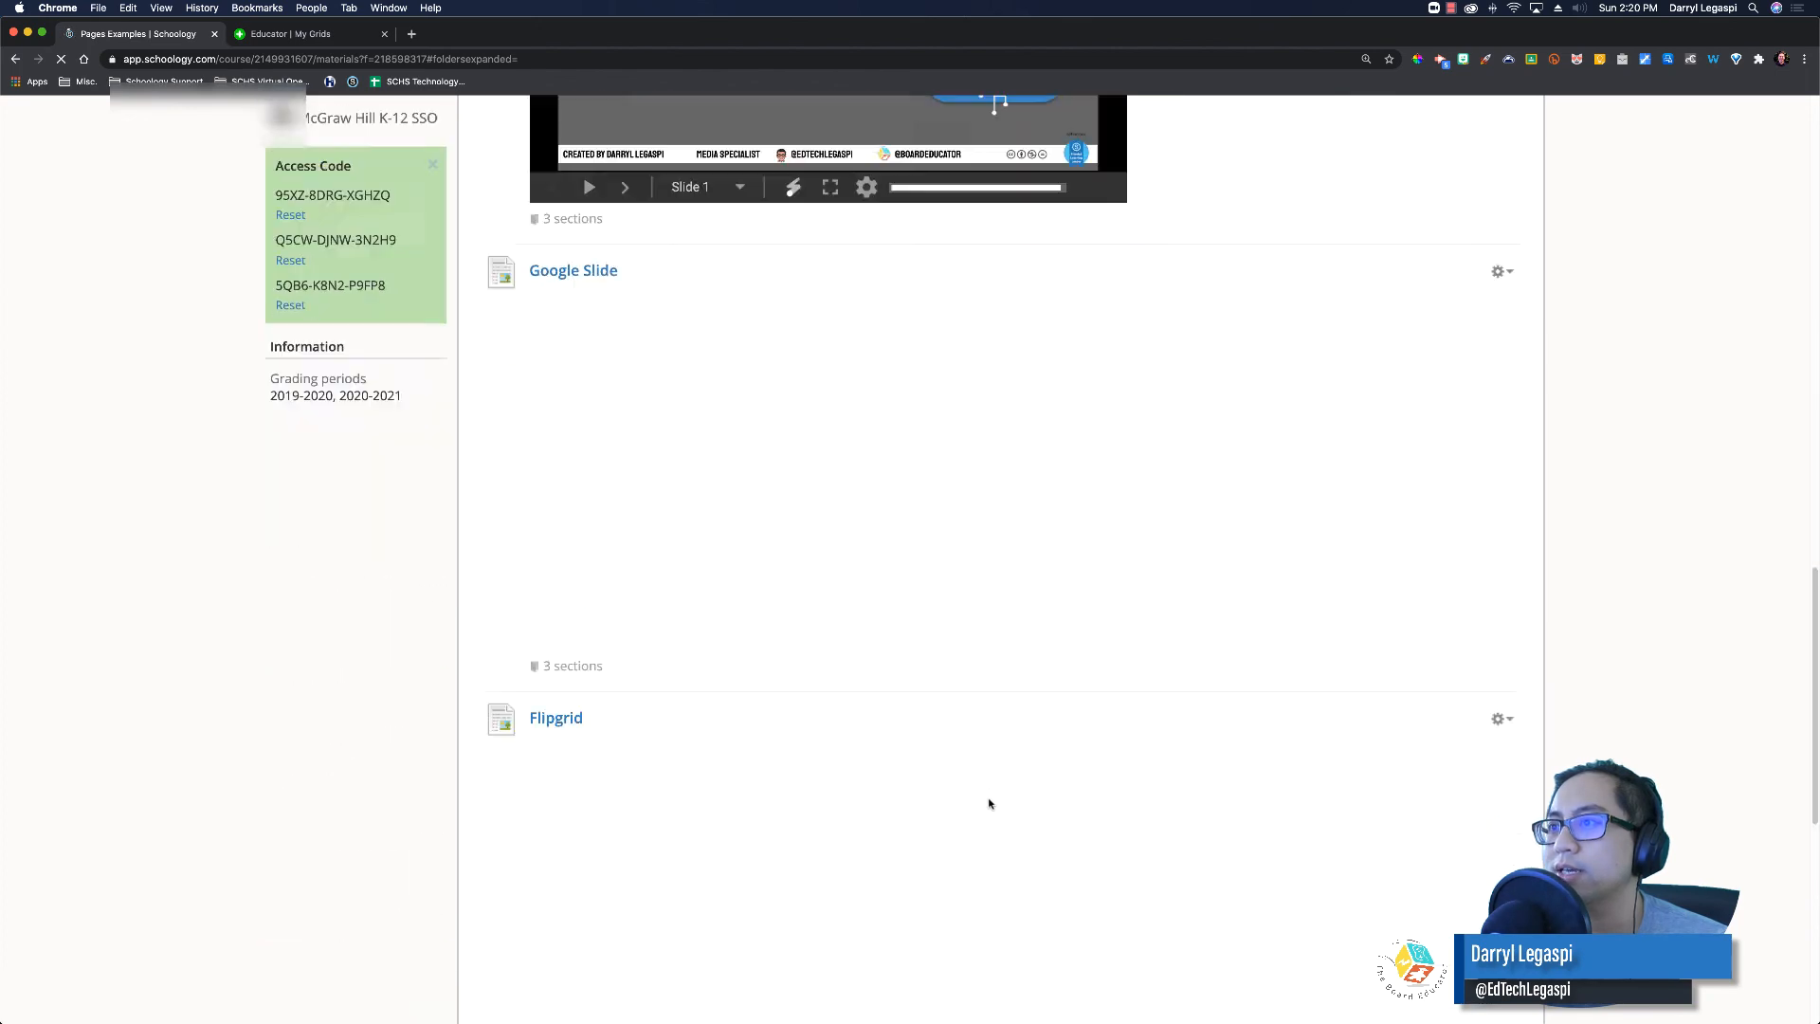